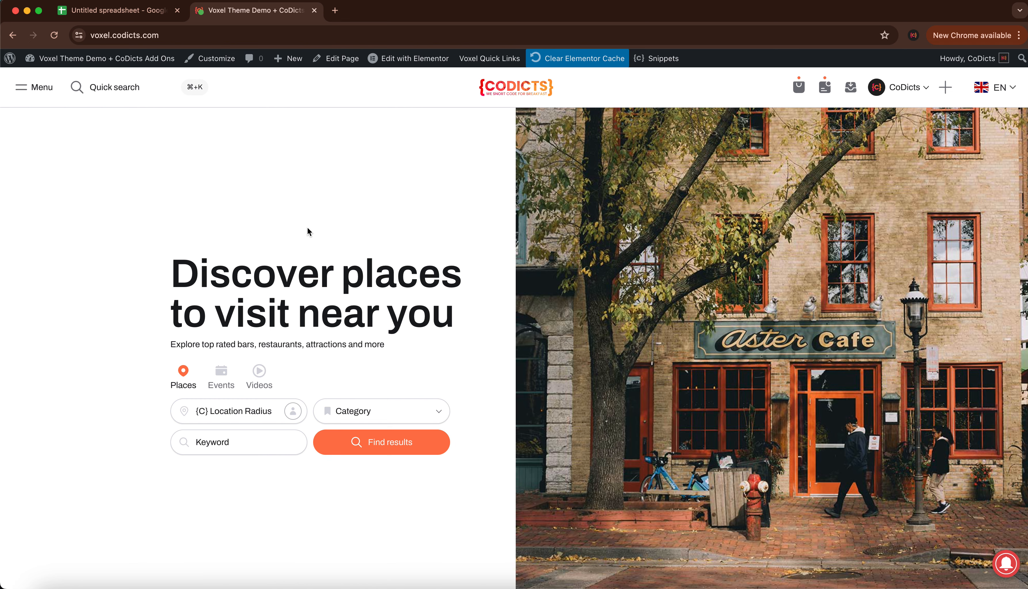
Step: Look over the demo site's home page, including its headline, search form, place categories and popular Places listings
{"action": "scroll", "coordinate": [308, 231], "scroll_direction": "down", "scroll_amount": 5}
{"action": "scroll", "coordinate": [326, 228], "scroll_direction": "up", "scroll_amount": 5}
{"action": "left_click_drag", "start_coordinate": [144, 239], "coordinate": [454, 305]}
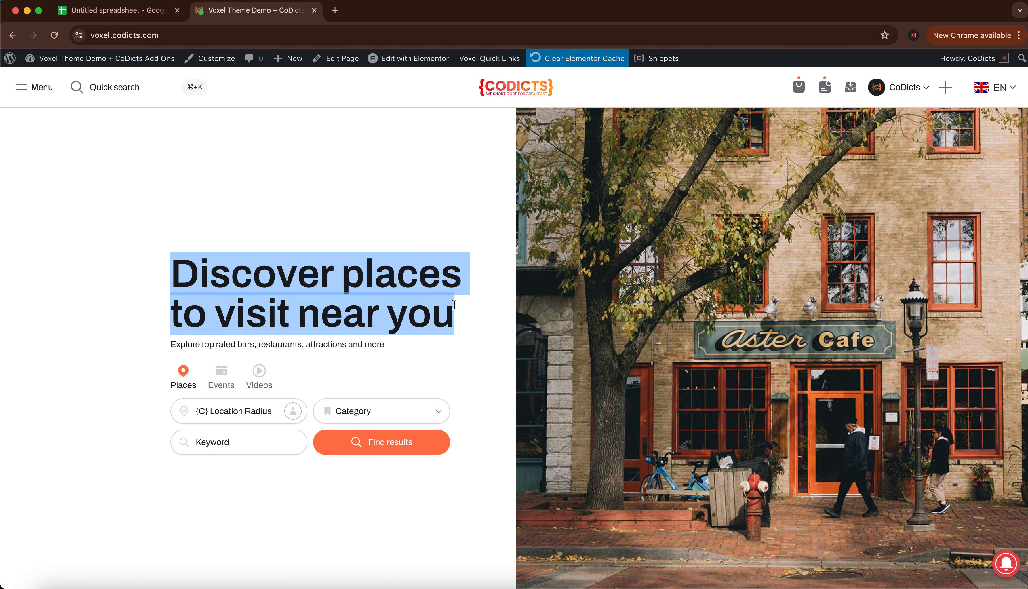
{"action": "left_click", "coordinate": [324, 244]}
{"action": "left_click", "coordinate": [94, 34]}
{"action": "left_click", "coordinate": [137, 184]}
{"action": "scroll", "coordinate": [138, 185], "scroll_direction": "down", "scroll_amount": 10}
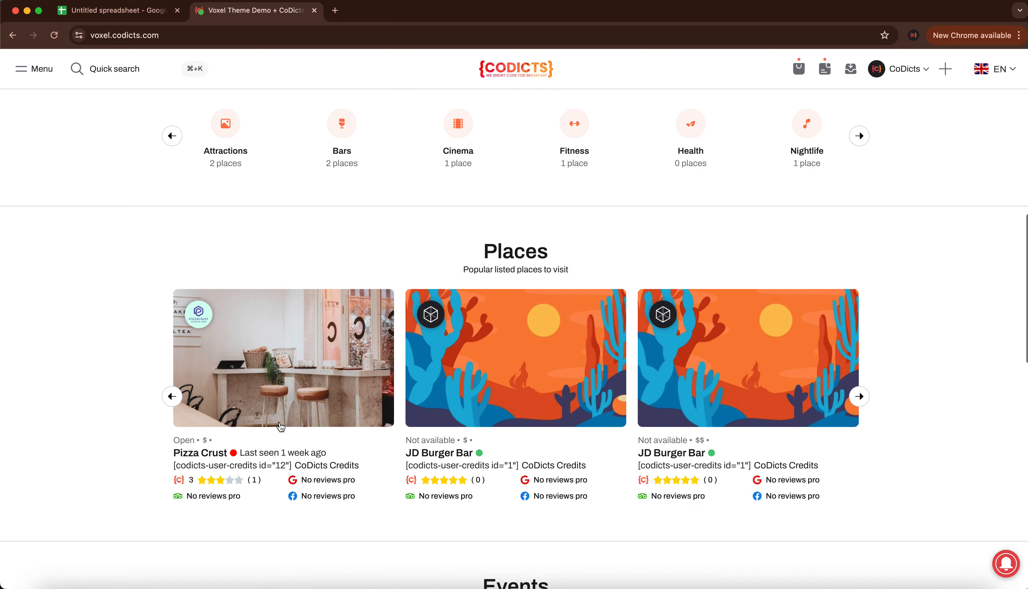
{"action": "left_click_drag", "start_coordinate": [349, 509], "coordinate": [0, 470]}
{"action": "scroll", "coordinate": [2, 470], "scroll_direction": "down", "scroll_amount": 10}
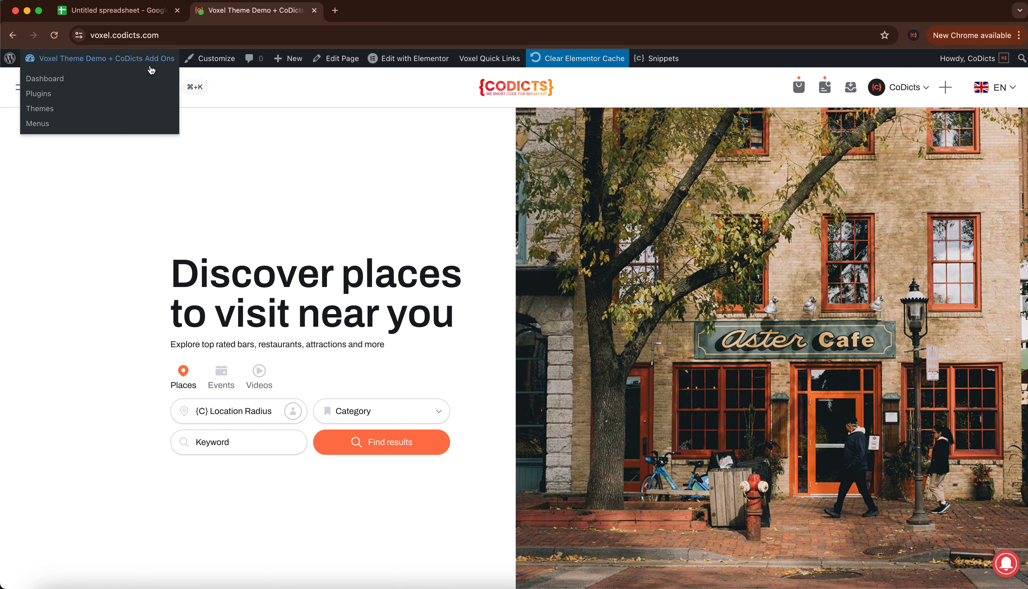
Step: Open the GSheet Connector settings page in the site's WordPress dashboard
{"action": "left_click", "coordinate": [150, 69]}
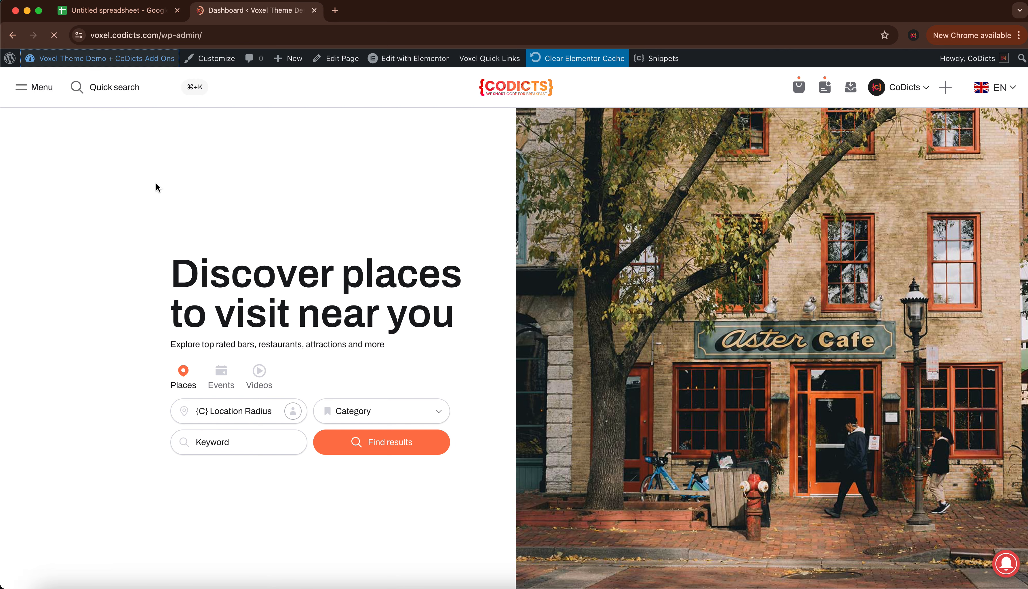
{"action": "scroll", "coordinate": [96, 520], "scroll_direction": "down", "scroll_amount": 10}
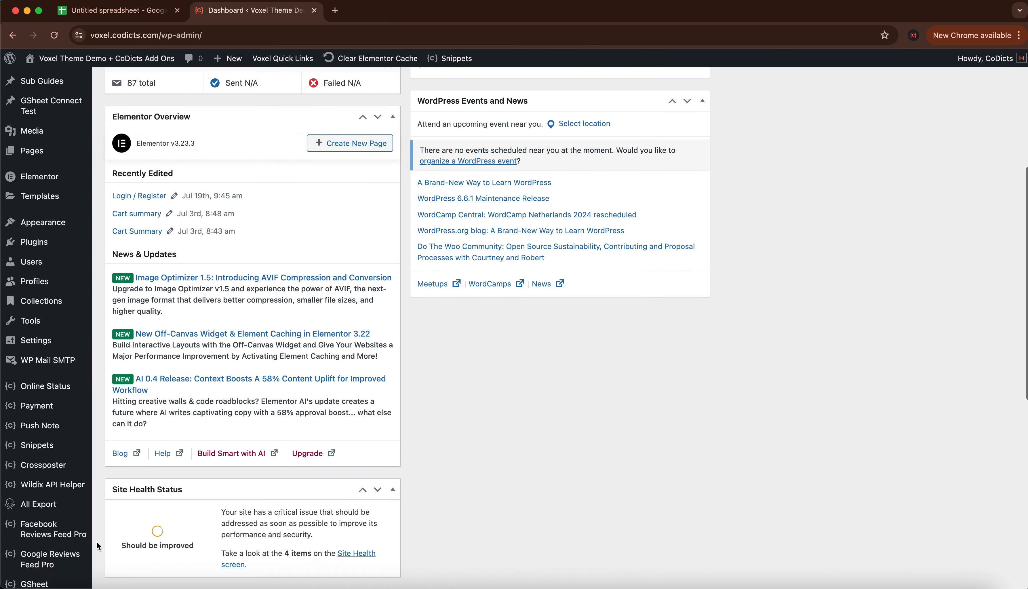
{"action": "scroll", "coordinate": [97, 540], "scroll_direction": "down", "scroll_amount": 5}
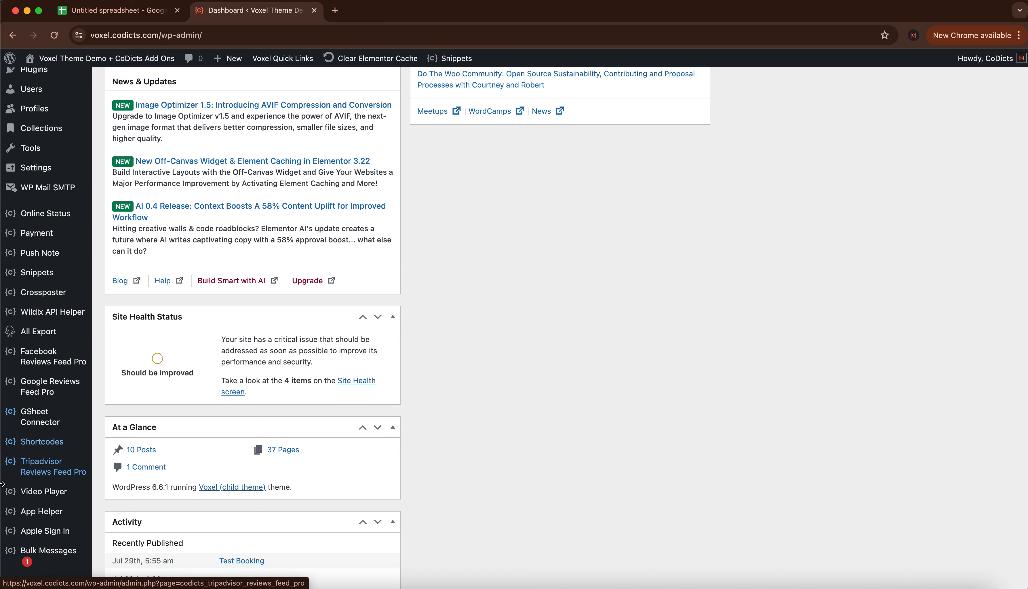
{"action": "left_click", "coordinate": [78, 415]}
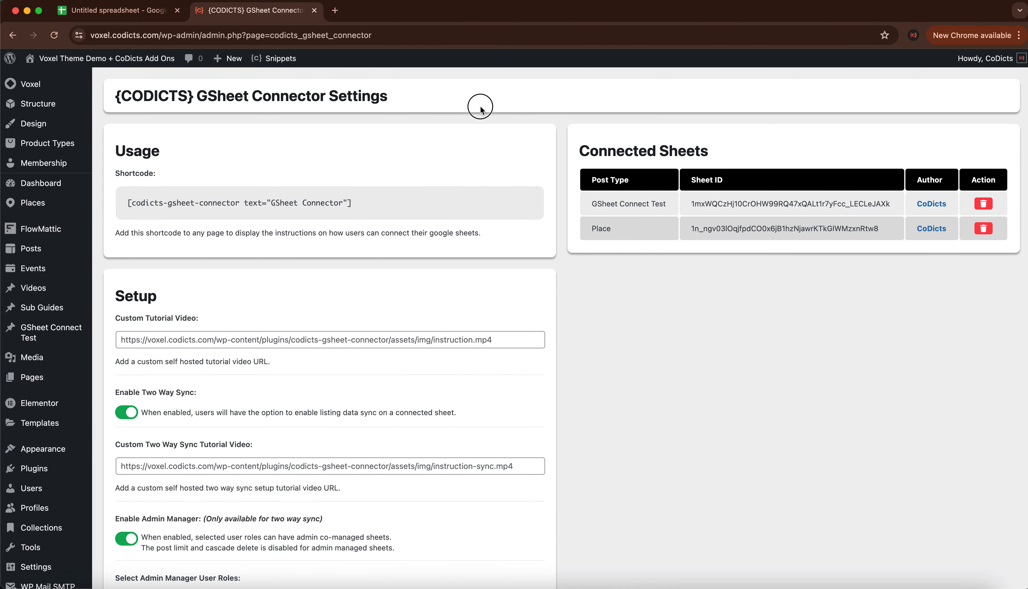
Step: Highlight the settings page title and the shortcode in the Usage section
{"action": "left_click_drag", "start_coordinate": [266, 96], "coordinate": [398, 96]}
{"action": "left_click", "coordinate": [438, 113]}
{"action": "left_click_drag", "start_coordinate": [129, 203], "coordinate": [378, 202]}
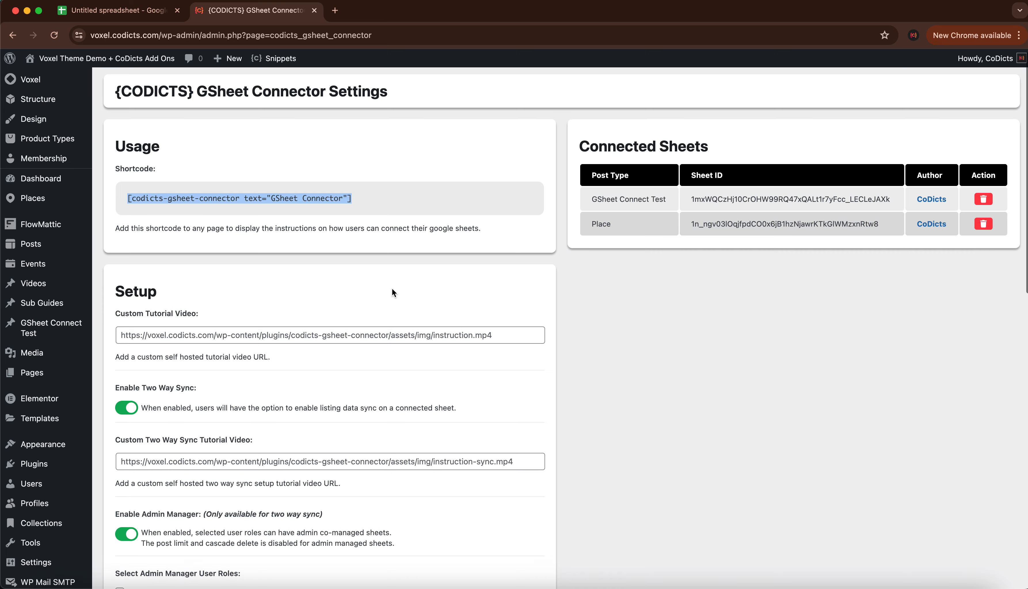
Step: Turn off Two Way Sync, Cascade Delete Connected Posts and every enabled post type, including Places
{"action": "scroll", "coordinate": [392, 287], "scroll_direction": "down", "scroll_amount": 6}
{"action": "scroll", "coordinate": [261, 319], "scroll_direction": "up", "scroll_amount": 3}
{"action": "left_click", "coordinate": [126, 353]}
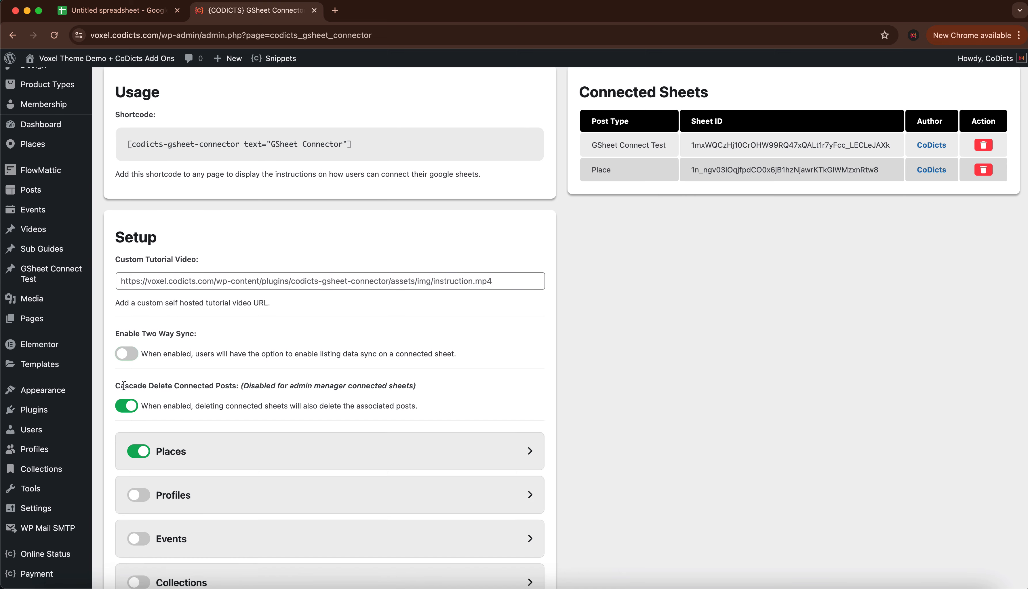
{"action": "left_click", "coordinate": [127, 405]}
{"action": "scroll", "coordinate": [126, 408], "scroll_direction": "down", "scroll_amount": 1}
{"action": "left_click", "coordinate": [126, 408]}
{"action": "left_click", "coordinate": [126, 408]}
{"action": "scroll", "coordinate": [126, 408], "scroll_direction": "down", "scroll_amount": 10}
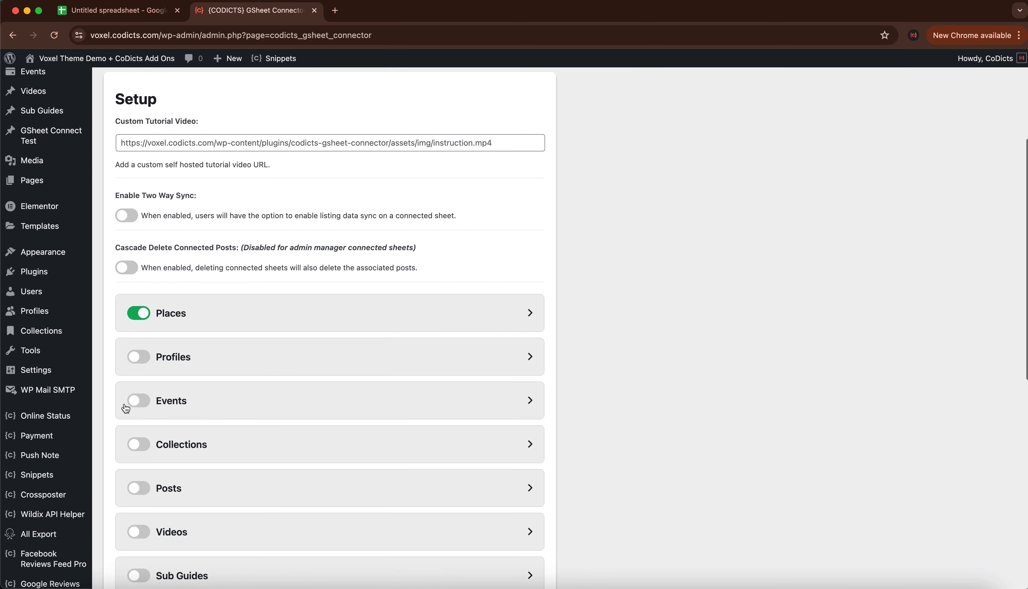
{"action": "left_click", "coordinate": [135, 485]}
{"action": "left_click", "coordinate": [138, 180]}
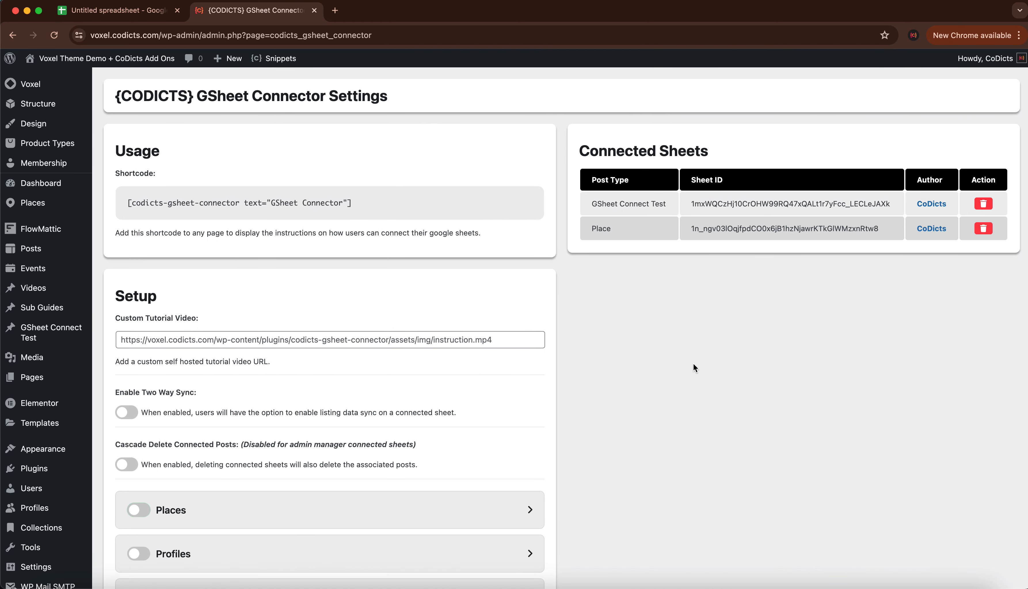
Step: Enable the Places post type and set its post limit to 100
{"action": "scroll", "coordinate": [691, 388], "scroll_direction": "down", "scroll_amount": 3}
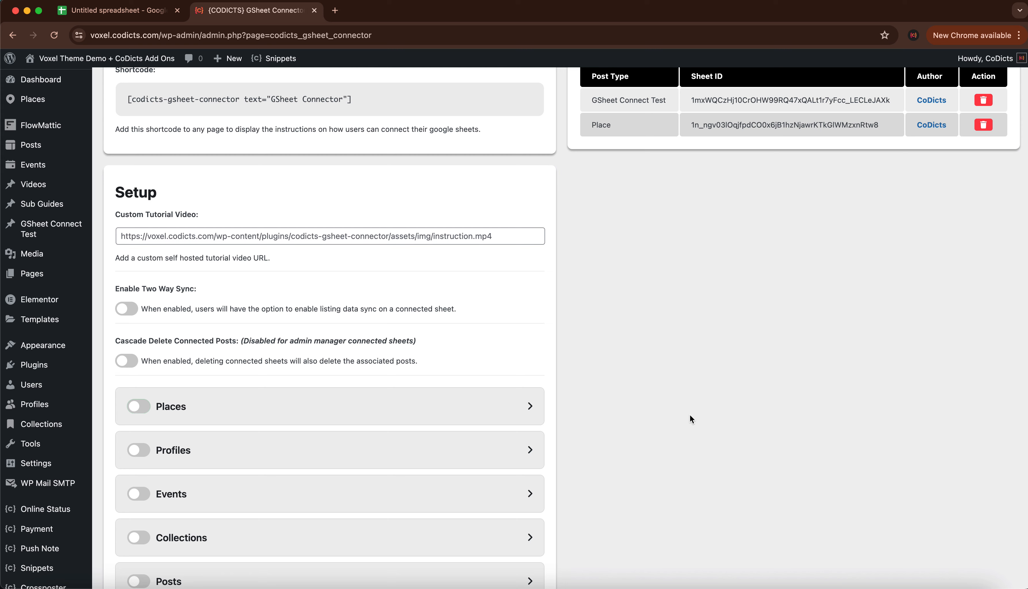
{"action": "scroll", "coordinate": [690, 414], "scroll_direction": "down", "scroll_amount": 4}
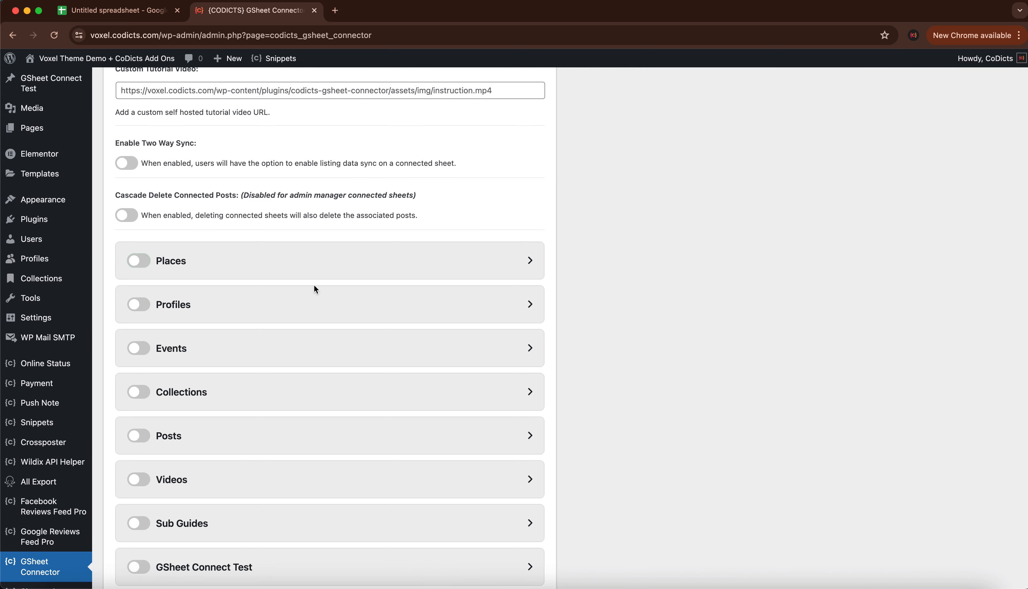
{"action": "left_click", "coordinate": [147, 263]}
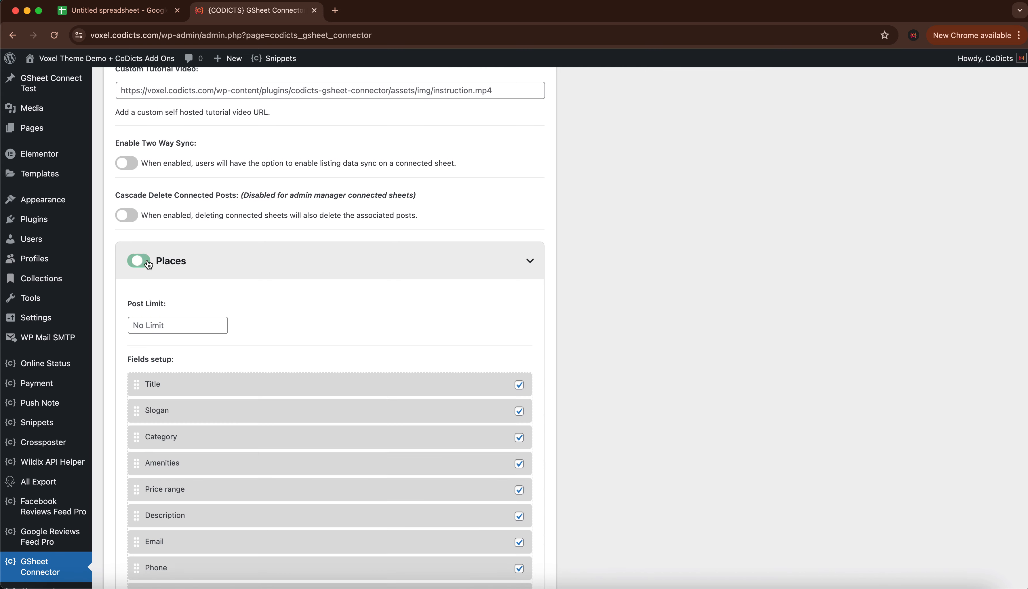
{"action": "scroll", "coordinate": [290, 337], "scroll_direction": "down", "scroll_amount": 2}
{"action": "left_click", "coordinate": [157, 260]}
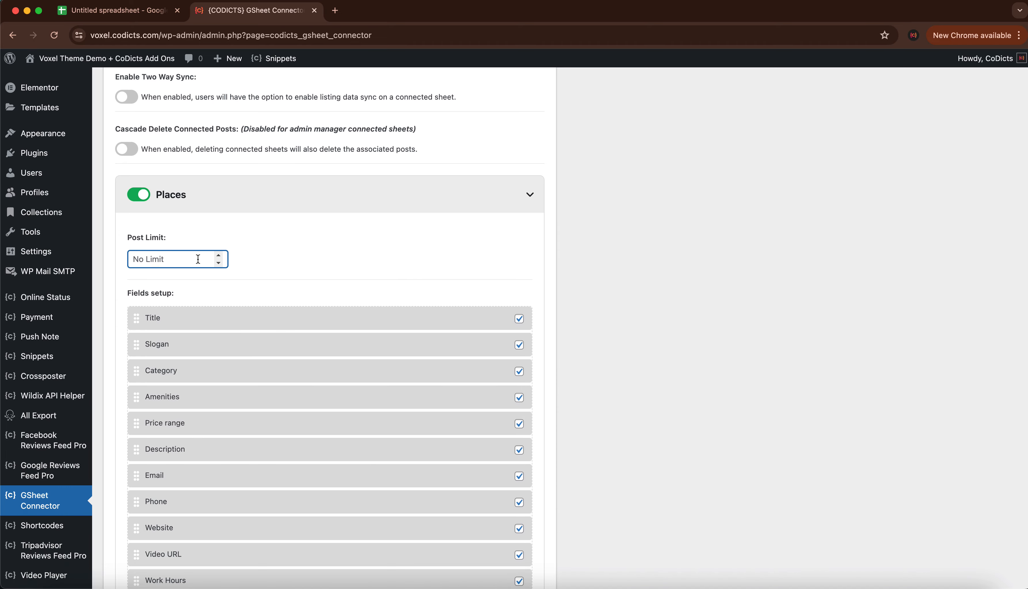
{"action": "type", "text": "100"}
{"action": "left_click", "coordinate": [272, 244]}
Step: Include the Tripadvisor URL field in the Places fields setup
{"action": "scroll", "coordinate": [272, 242], "scroll_direction": "down", "scroll_amount": 2}
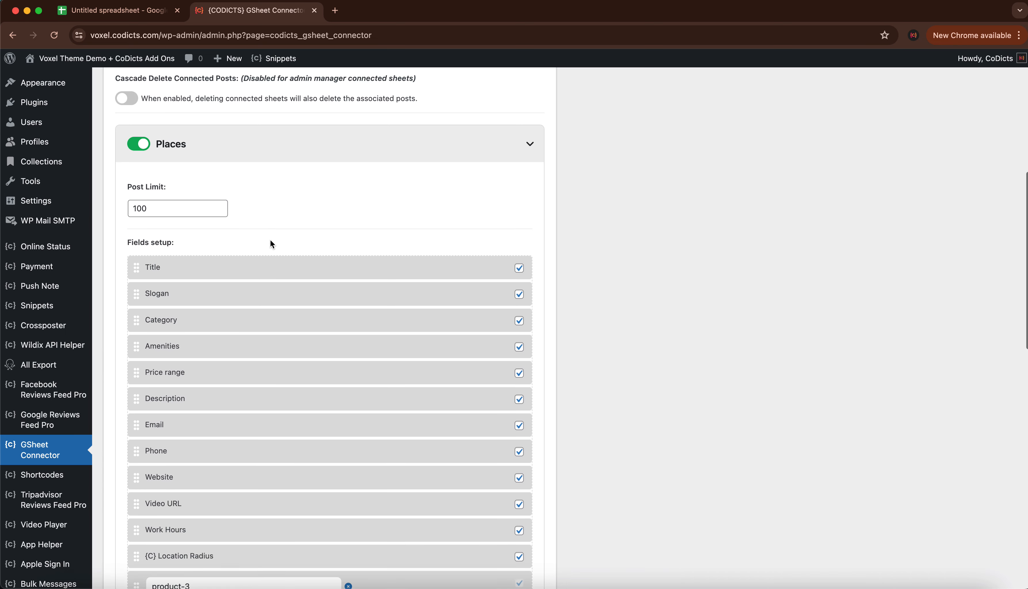
{"action": "scroll", "coordinate": [249, 397], "scroll_direction": "down", "scroll_amount": 5}
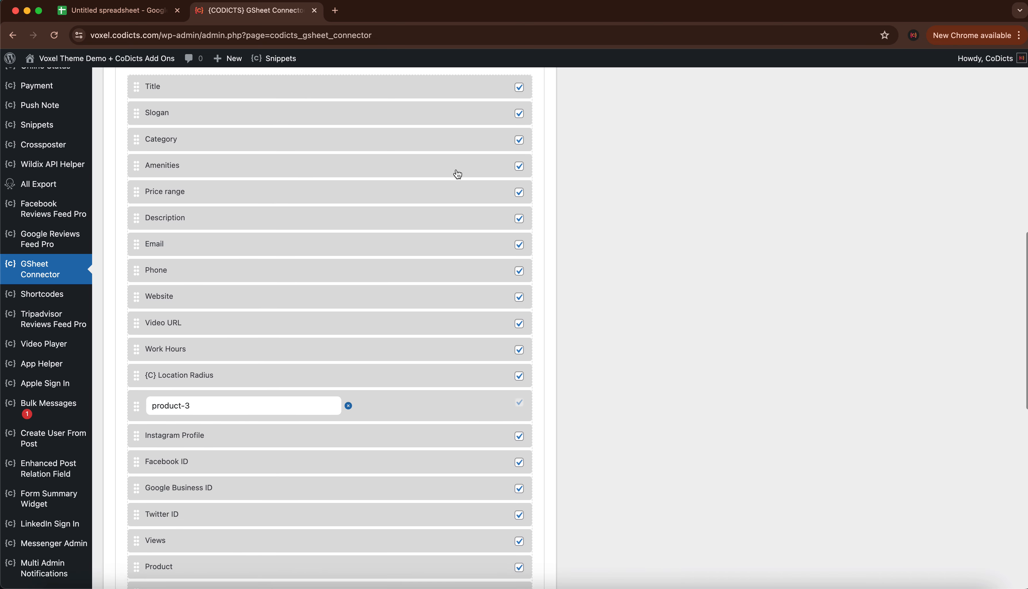
{"action": "scroll", "coordinate": [472, 460], "scroll_direction": "down", "scroll_amount": 5}
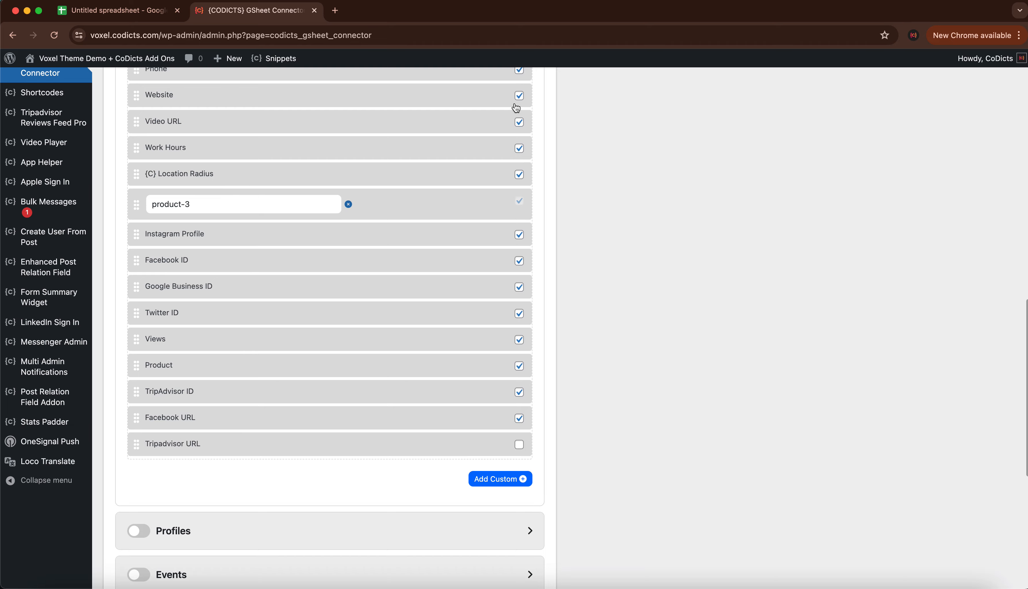
{"action": "left_click", "coordinate": [519, 448]}
Step: Review the Places fields setup and the other post types available in the Setup section
{"action": "scroll", "coordinate": [541, 204], "scroll_direction": "up", "scroll_amount": 9}
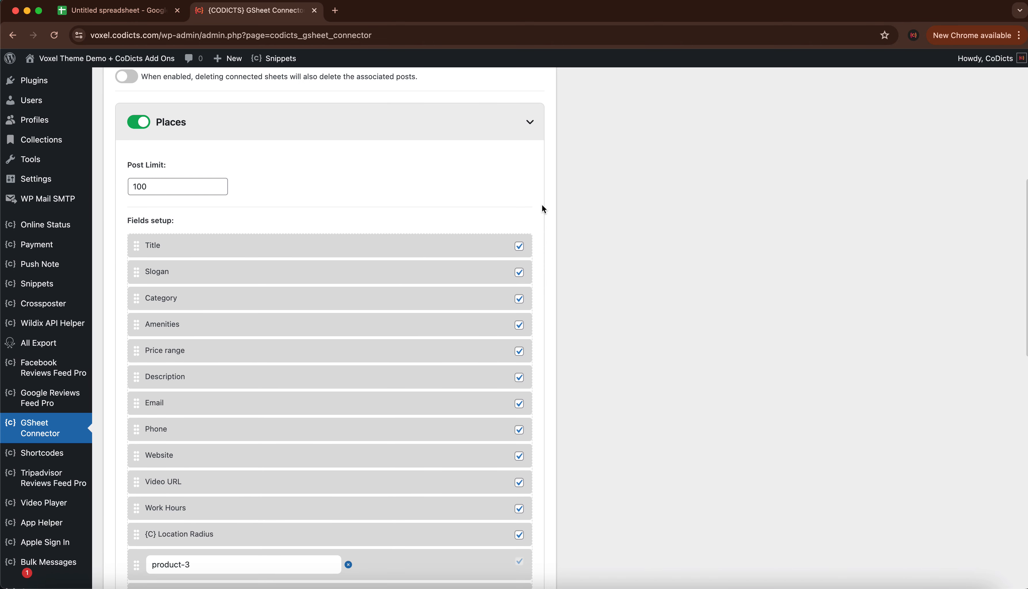
{"action": "scroll", "coordinate": [541, 204], "scroll_direction": "down", "scroll_amount": 12}
{"action": "scroll", "coordinate": [510, 338], "scroll_direction": "up", "scroll_amount": 14}
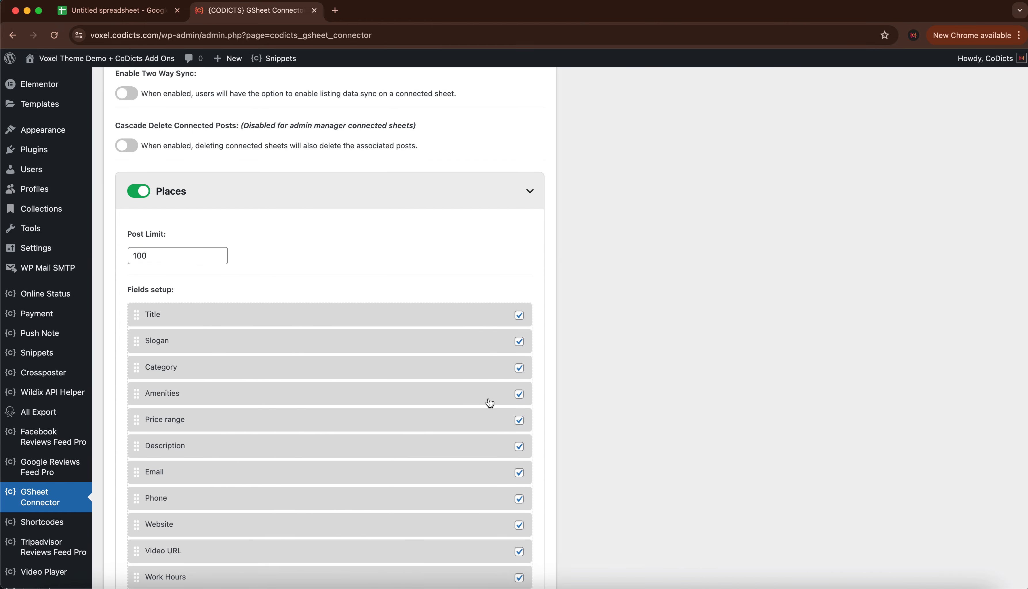
{"action": "scroll", "coordinate": [488, 399], "scroll_direction": "up", "scroll_amount": 7}
{"action": "scroll", "coordinate": [489, 398], "scroll_direction": "down", "scroll_amount": 6}
{"action": "scroll", "coordinate": [488, 402], "scroll_direction": "down", "scroll_amount": 13}
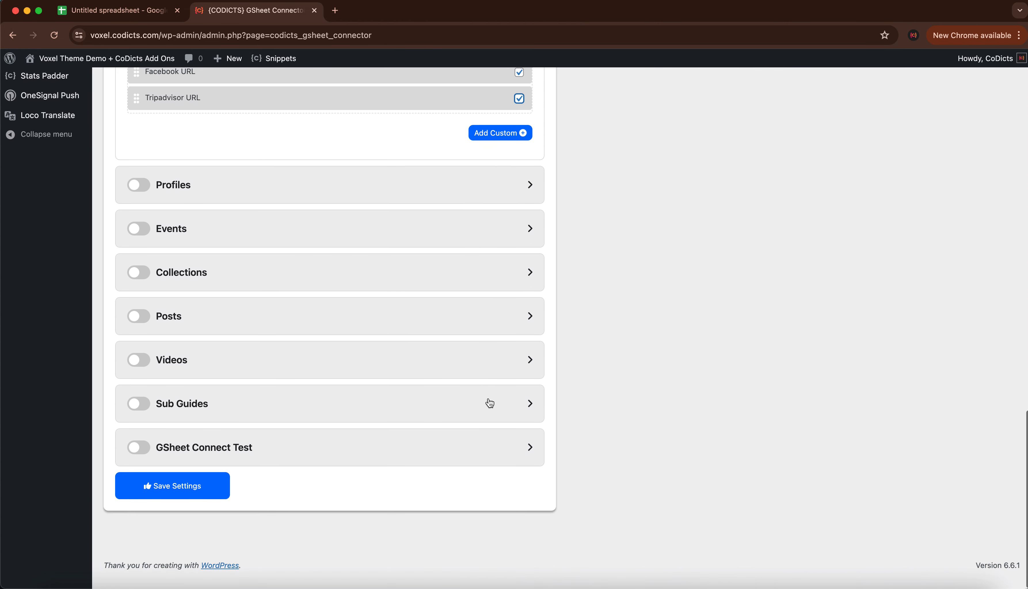
{"action": "scroll", "coordinate": [317, 349], "scroll_direction": "up", "scroll_amount": 20}
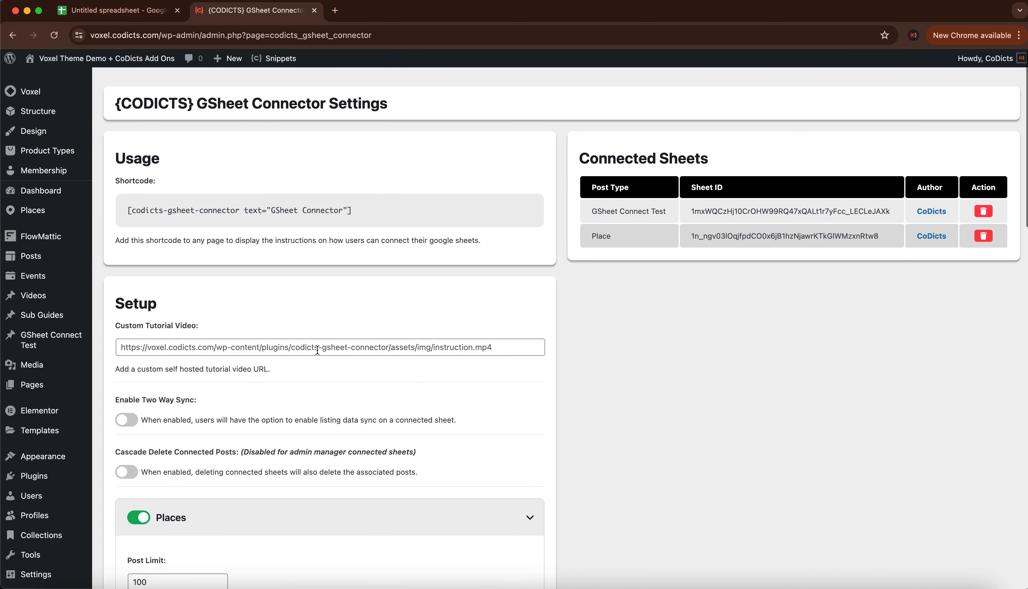
Step: Examine the Custom Tutorial Video URL and the Enable Two Way Sync description in the Setup section
{"action": "left_click", "coordinate": [219, 341]}
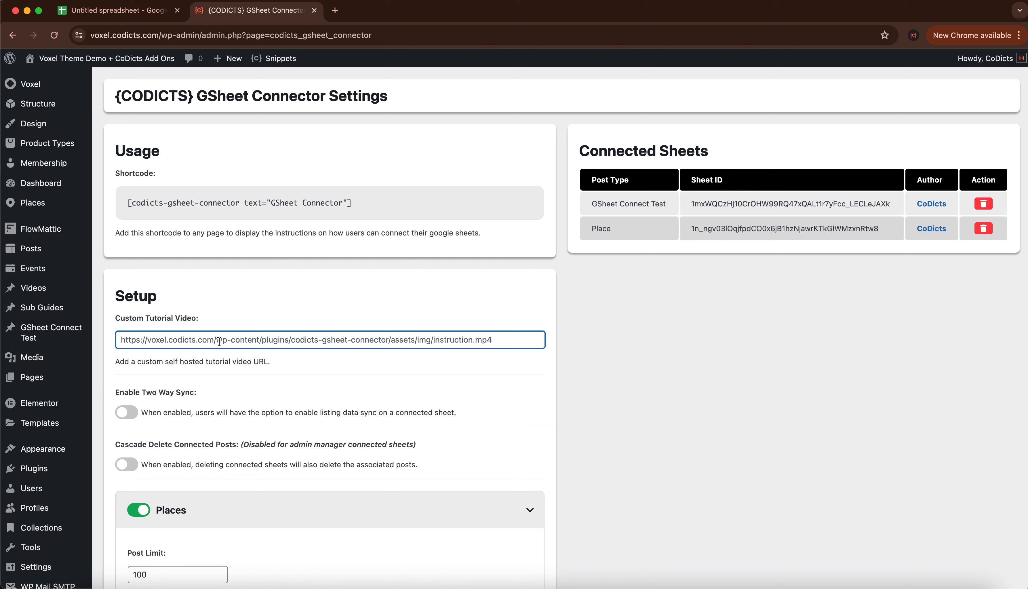
{"action": "scroll", "coordinate": [219, 341], "scroll_direction": "down", "scroll_amount": 5}
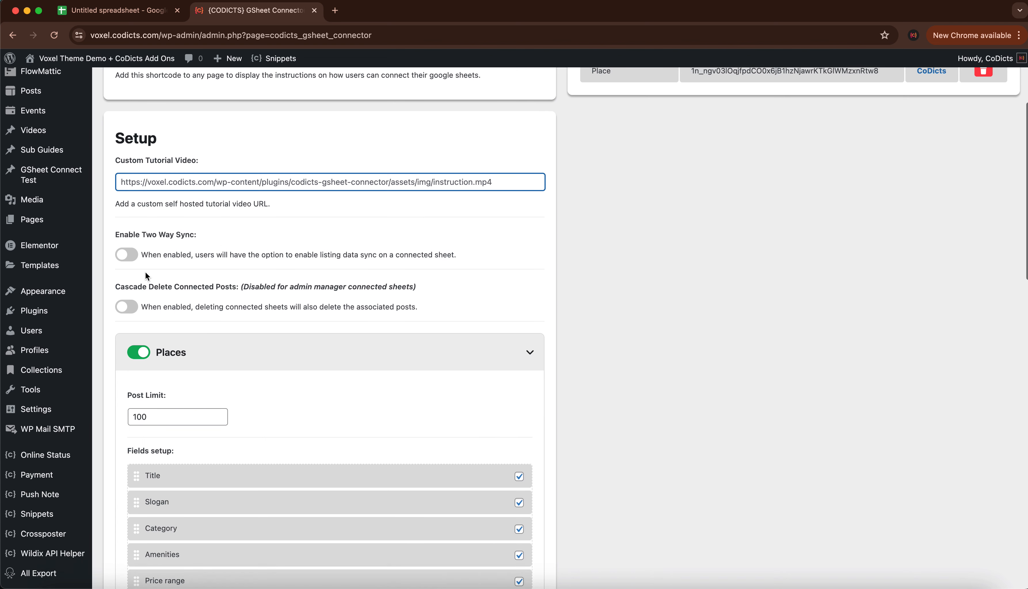
{"action": "left_click_drag", "start_coordinate": [117, 233], "coordinate": [472, 260]}
{"action": "scroll", "coordinate": [460, 239], "scroll_direction": "up", "scroll_amount": 2}
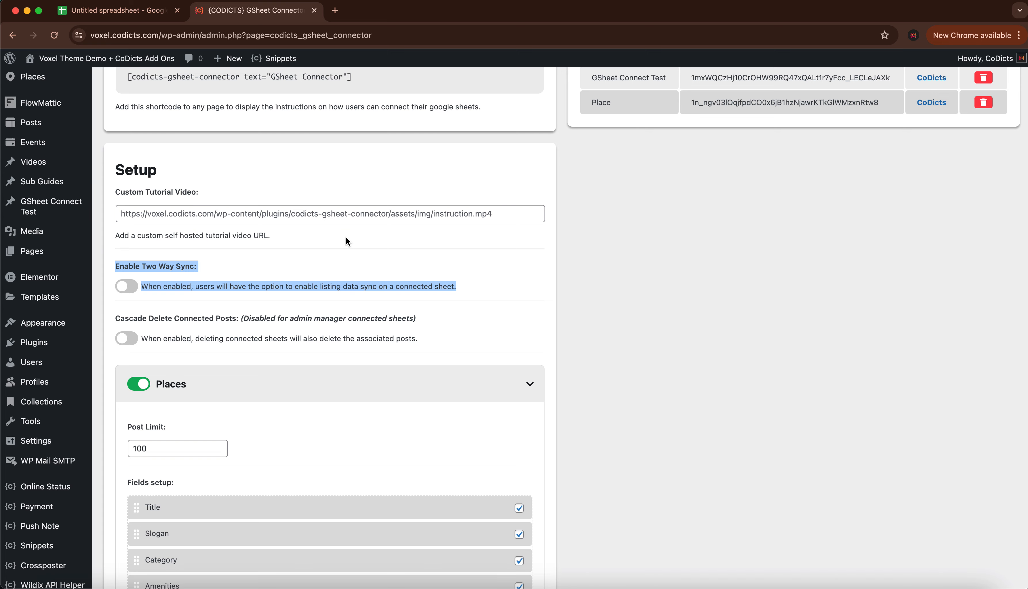
{"action": "scroll", "coordinate": [347, 240], "scroll_direction": "down", "scroll_amount": 4}
{"action": "scroll", "coordinate": [346, 241], "scroll_direction": "up", "scroll_amount": 4}
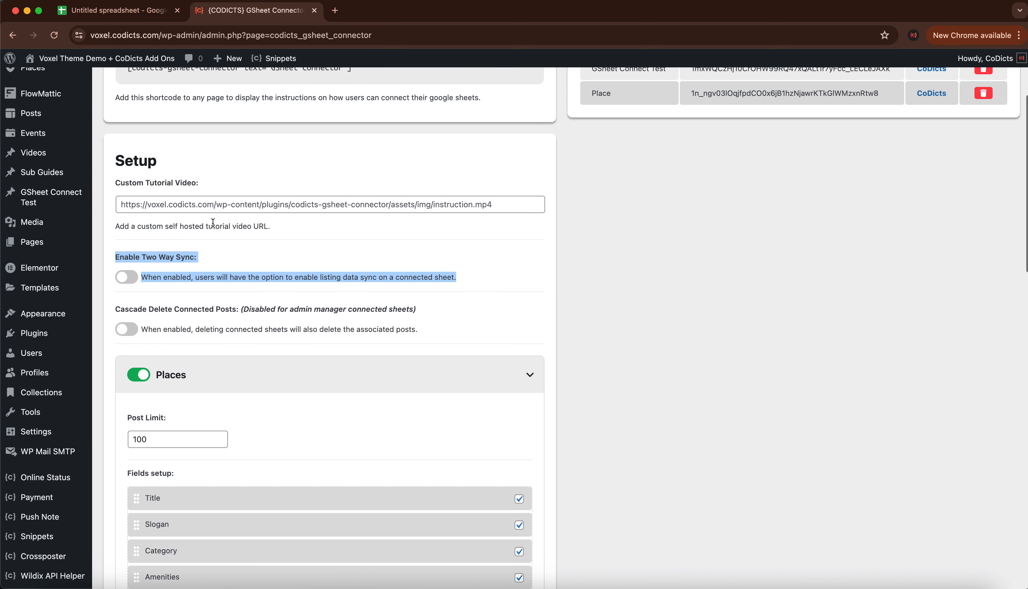
{"action": "scroll", "coordinate": [277, 285], "scroll_direction": "up", "scroll_amount": 3}
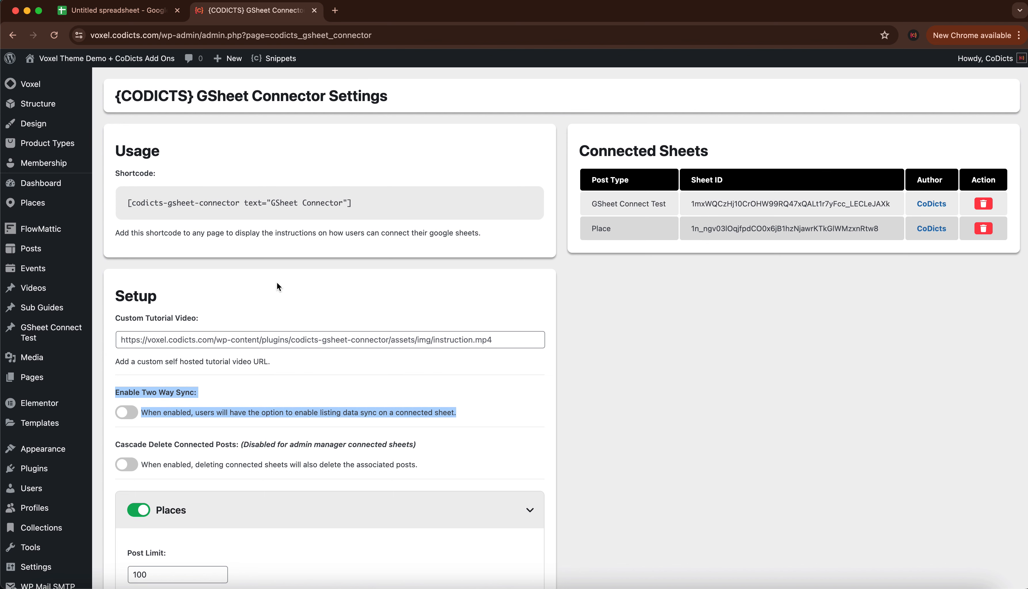
Step: Enable Two Way Sync in the Setup section
{"action": "scroll", "coordinate": [321, 292], "scroll_direction": "down", "scroll_amount": 2}
{"action": "left_click", "coordinate": [250, 338]}
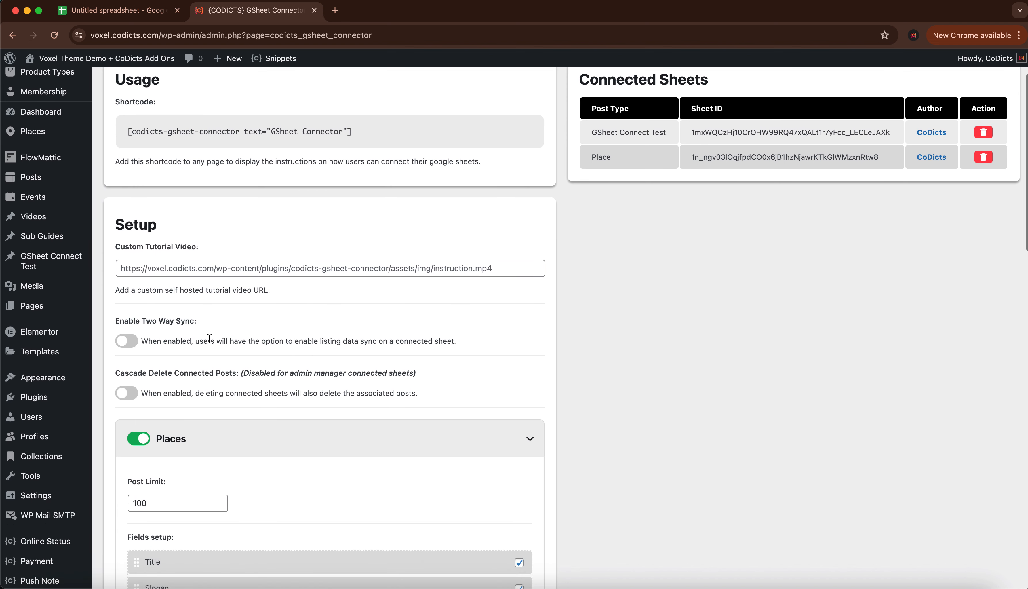
{"action": "left_click_drag", "start_coordinate": [105, 325], "coordinate": [244, 328]}
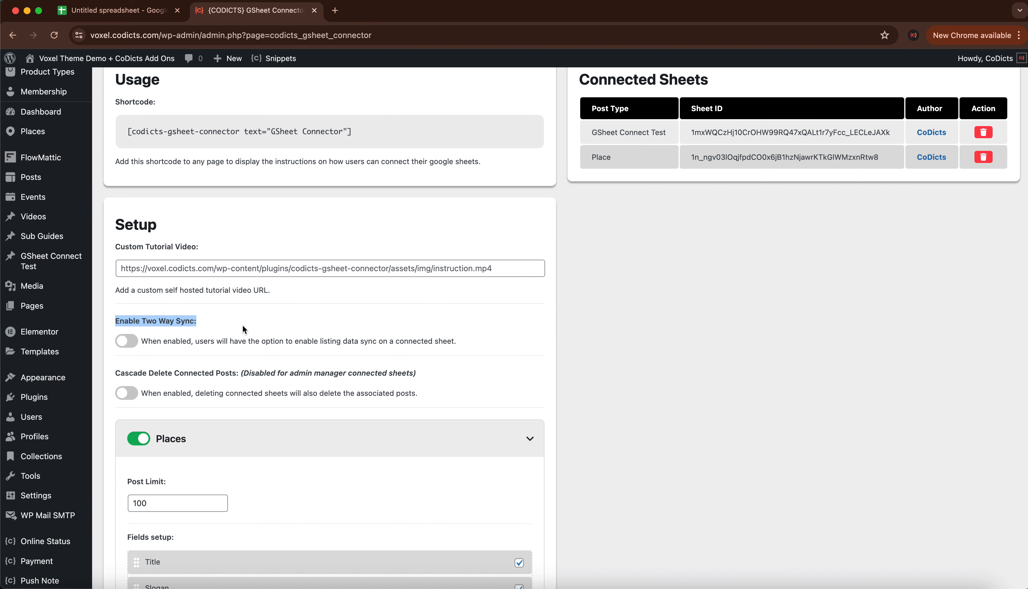
{"action": "left_click", "coordinate": [129, 346]}
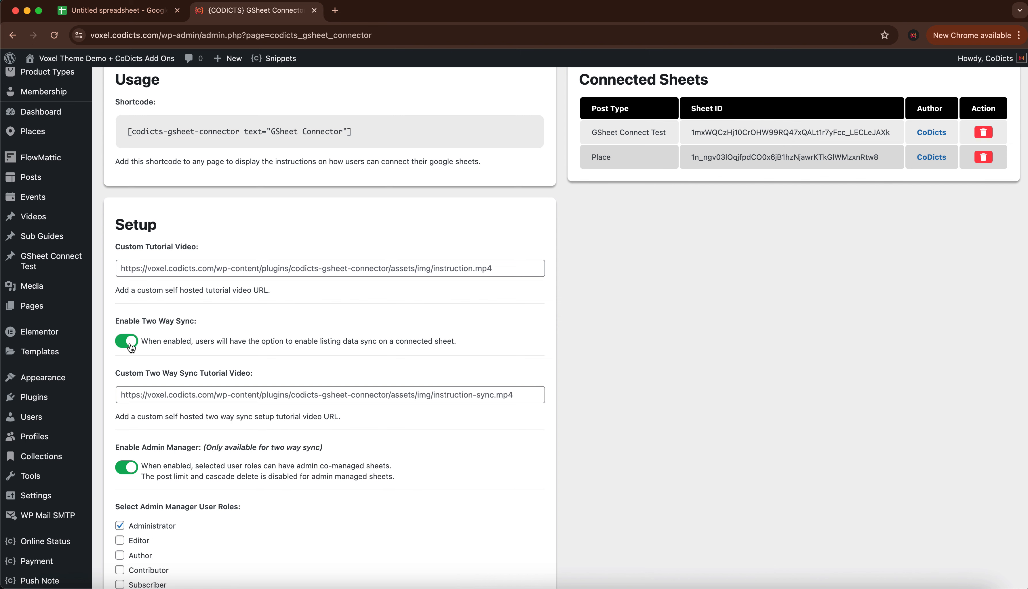
Step: Turn Admin Manager off and back on, and review its user role options
{"action": "scroll", "coordinate": [302, 353], "scroll_direction": "down", "scroll_amount": 3}
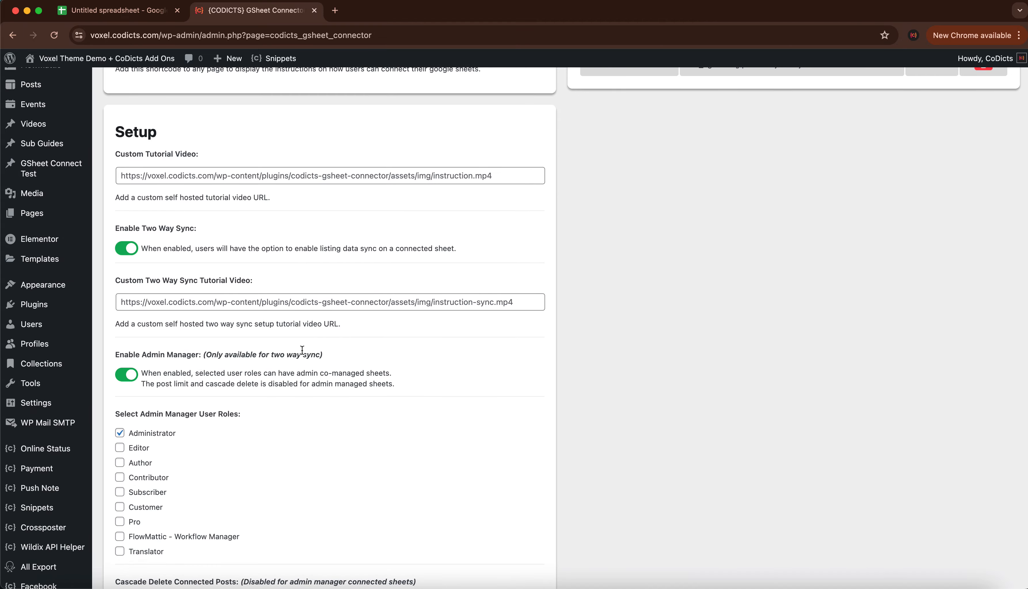
{"action": "left_click", "coordinate": [127, 374]}
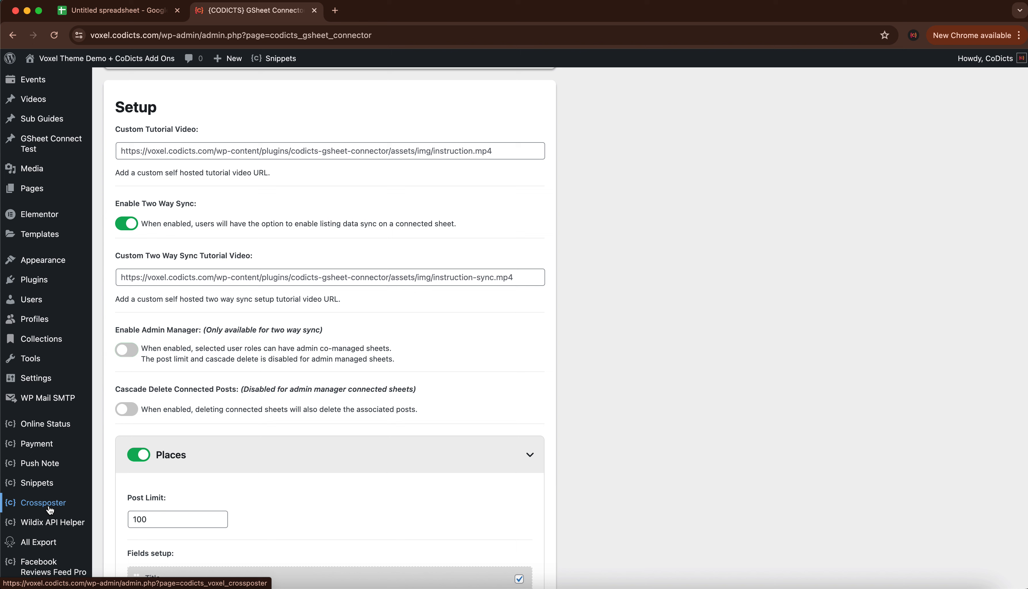
{"action": "left_click", "coordinate": [153, 345]}
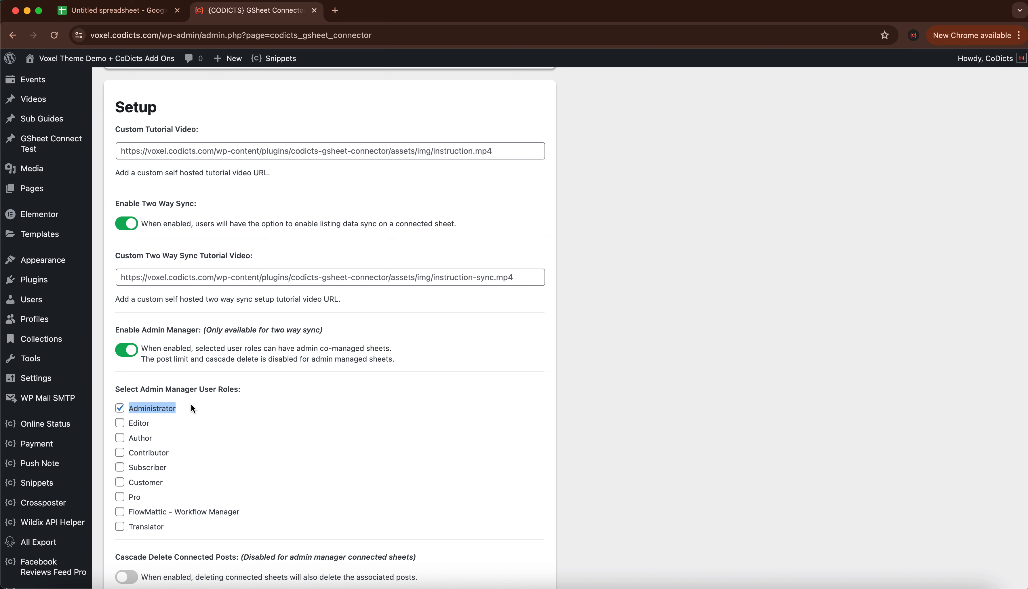
{"action": "scroll", "coordinate": [192, 405], "scroll_direction": "down", "scroll_amount": 3}
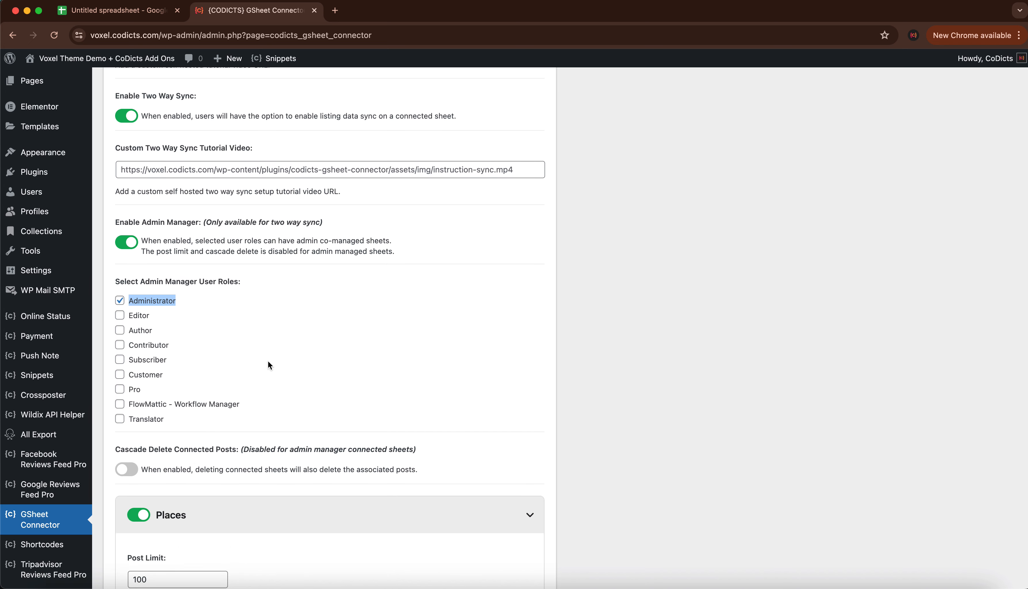
{"action": "scroll", "coordinate": [196, 344], "scroll_direction": "down", "scroll_amount": 3}
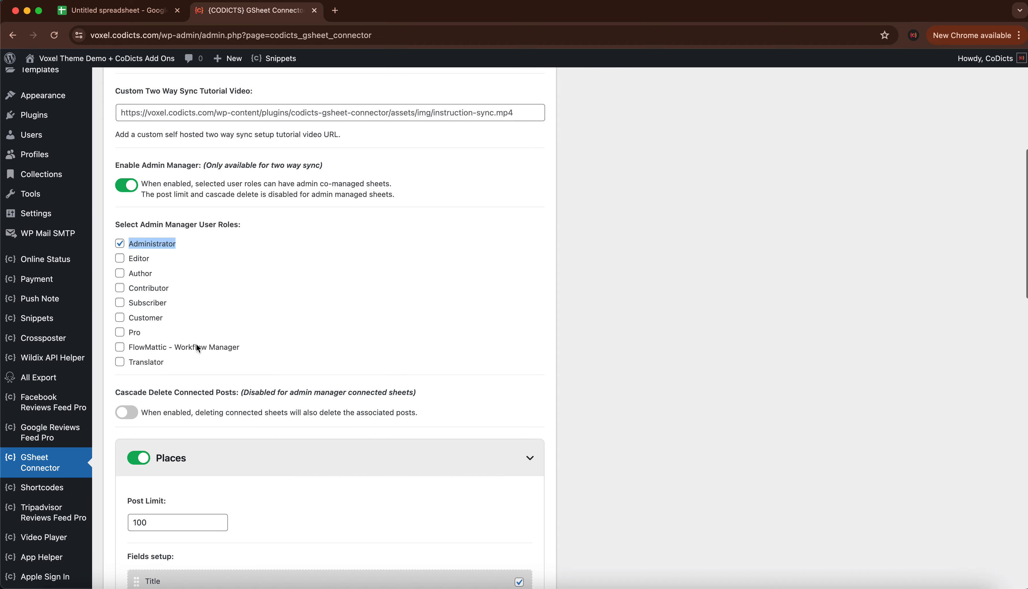
Step: Enable Cascade Delete Connected Posts in the Setup section
{"action": "left_click_drag", "start_coordinate": [121, 393], "coordinate": [288, 390]}
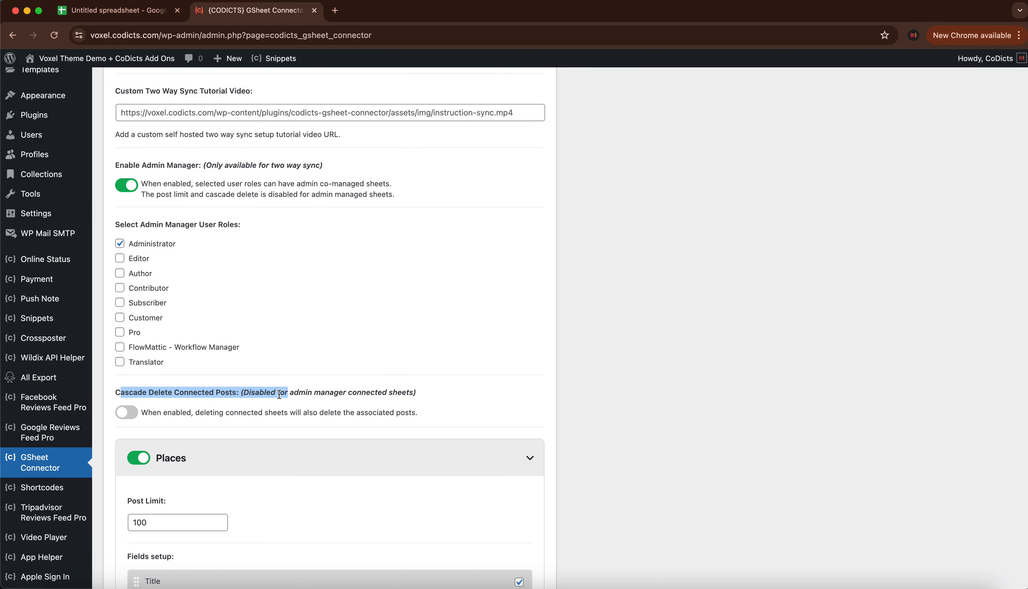
{"action": "left_click", "coordinate": [121, 416]}
{"action": "left_click_drag", "start_coordinate": [165, 392], "coordinate": [314, 392]}
{"action": "scroll", "coordinate": [356, 390], "scroll_direction": "down", "scroll_amount": 1}
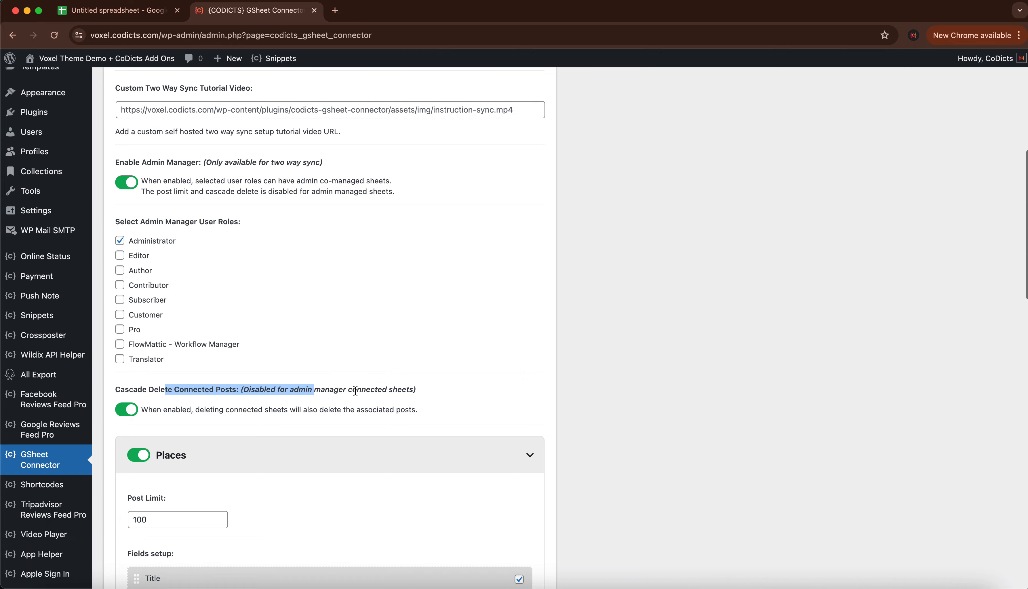
Step: Review the Cascade Delete and Admin Manager settings, the Places fields and the connected sheets on the settings page
{"action": "scroll", "coordinate": [355, 409], "scroll_direction": "down", "scroll_amount": 20}
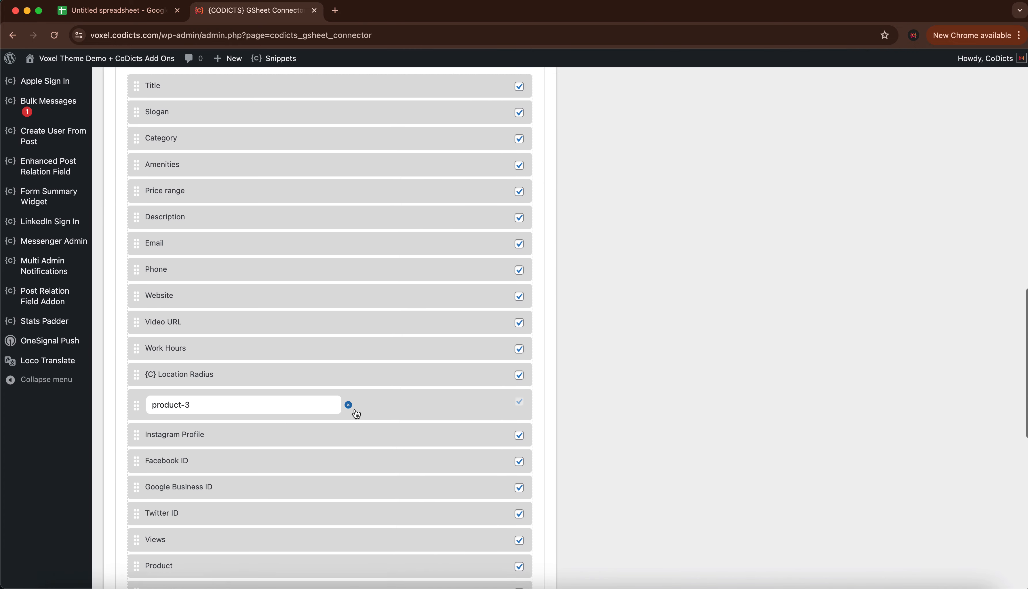
{"action": "scroll", "coordinate": [356, 413], "scroll_direction": "up", "scroll_amount": 20}
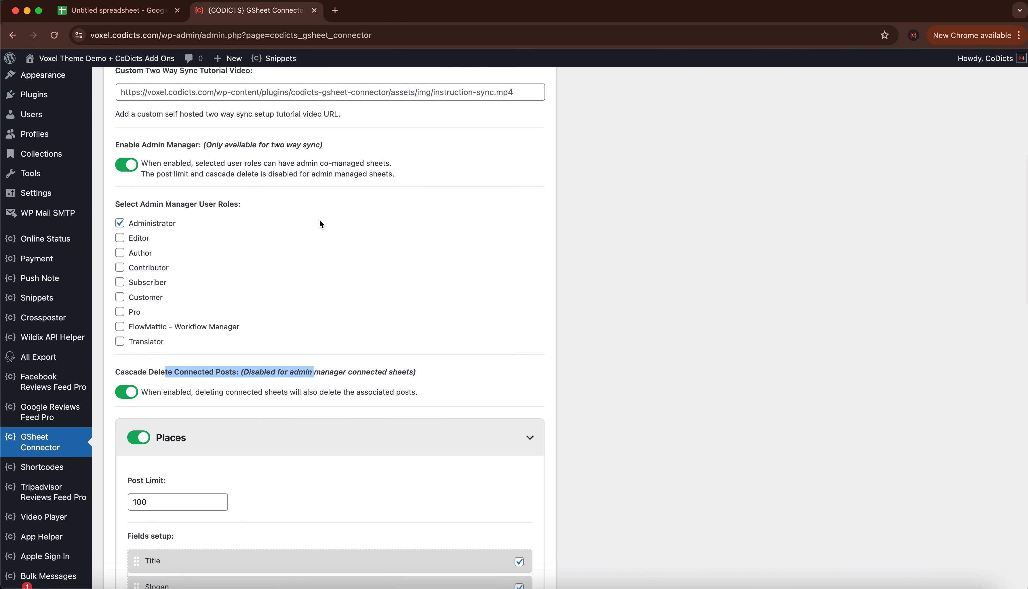
{"action": "left_click", "coordinate": [229, 368]}
{"action": "triple_click", "coordinate": [217, 369]}
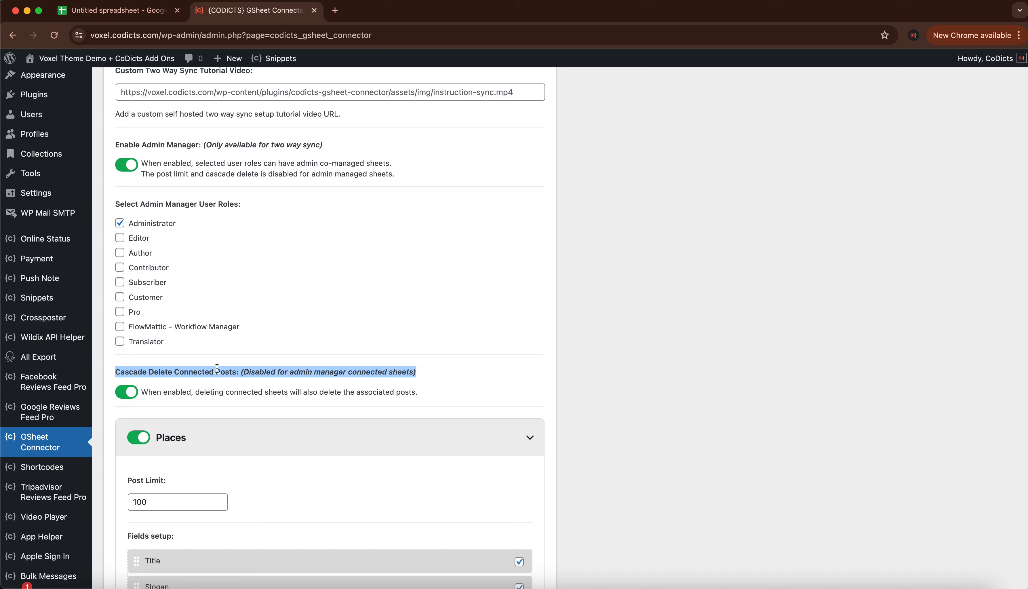
{"action": "scroll", "coordinate": [217, 368], "scroll_direction": "up", "scroll_amount": 5}
{"action": "scroll", "coordinate": [216, 367], "scroll_direction": "up", "scroll_amount": 2}
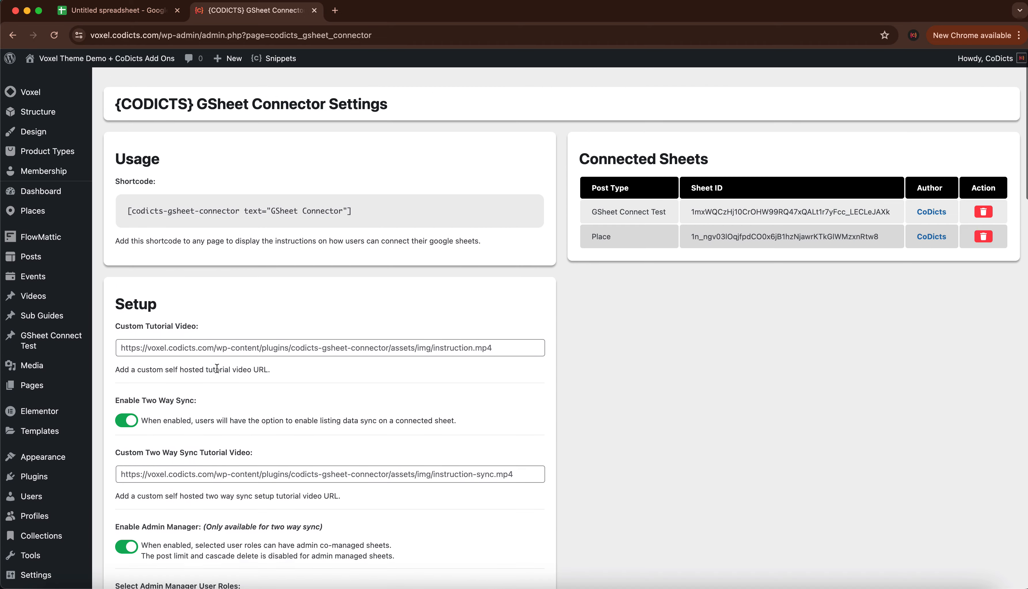
{"action": "scroll", "coordinate": [216, 367], "scroll_direction": "down", "scroll_amount": 8}
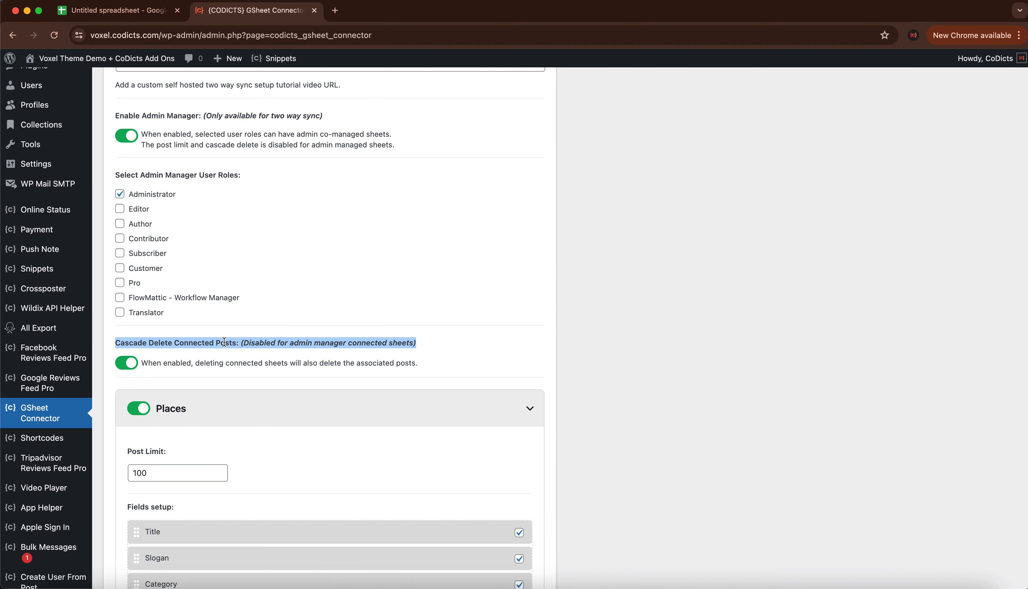
{"action": "scroll", "coordinate": [306, 339], "scroll_direction": "up", "scroll_amount": 2}
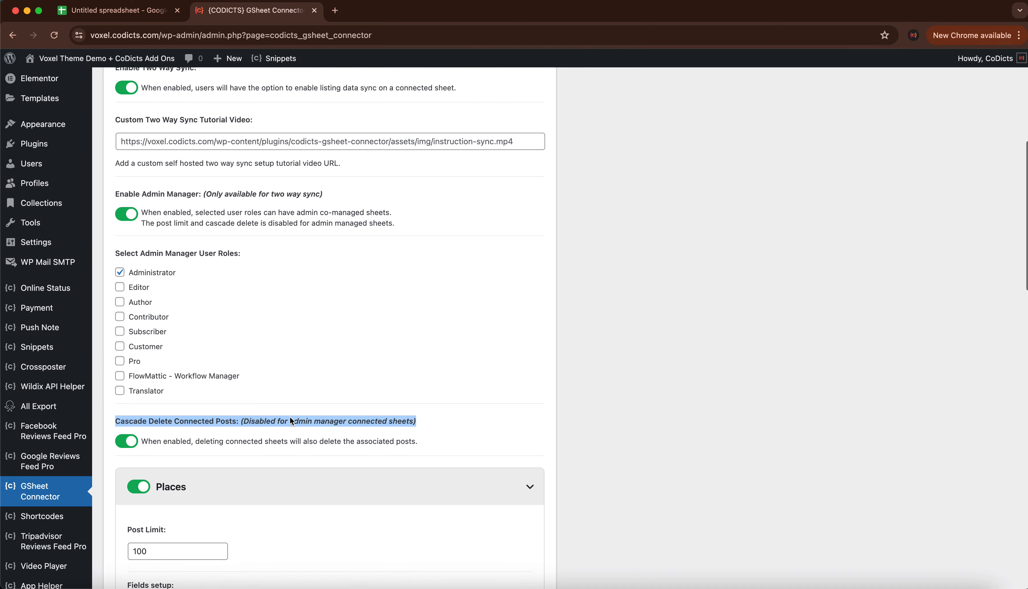
{"action": "scroll", "coordinate": [267, 427], "scroll_direction": "up", "scroll_amount": 6}
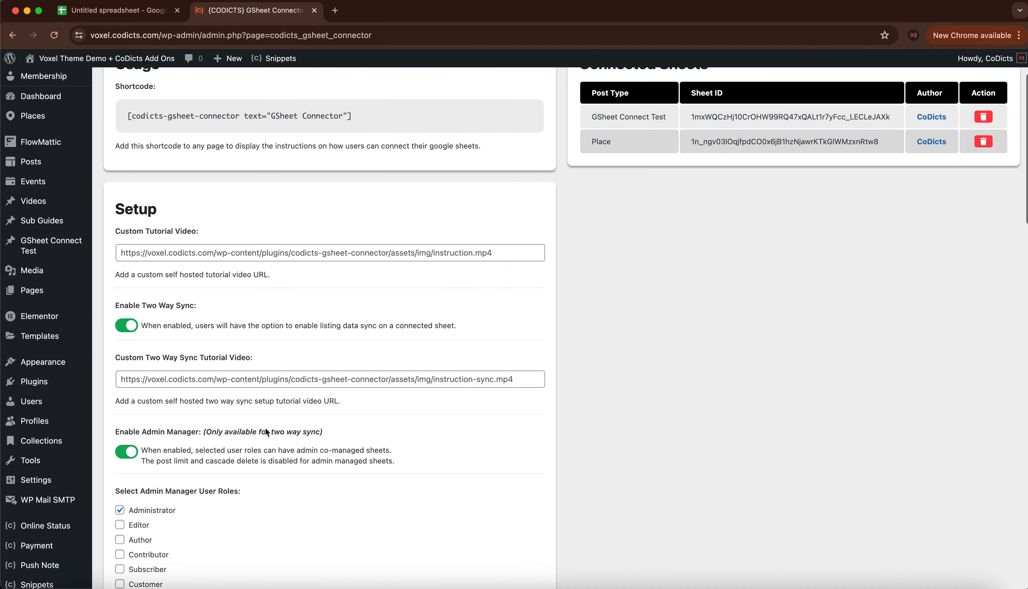
{"action": "scroll", "coordinate": [266, 427], "scroll_direction": "down", "scroll_amount": 7}
{"action": "scroll", "coordinate": [267, 428], "scroll_direction": "up", "scroll_amount": 3}
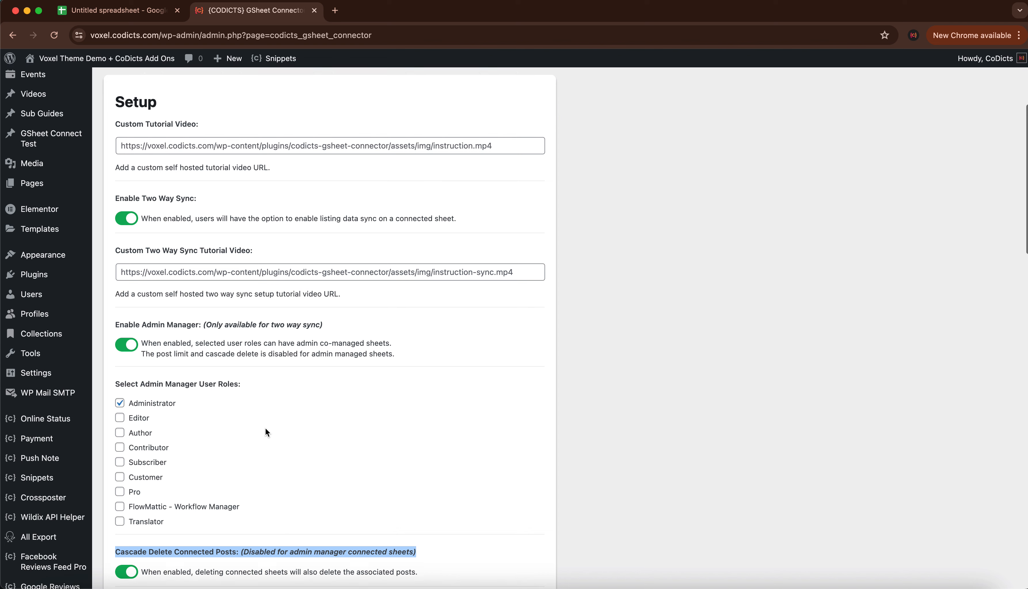
Step: Turn Two Way Sync off and back on, and examine the Custom Two Way Sync Tutorial Video setting
{"action": "left_click", "coordinate": [135, 265]}
{"action": "left_click", "coordinate": [126, 216]}
{"action": "left_click", "coordinate": [127, 216]}
{"action": "left_click", "coordinate": [167, 274]}
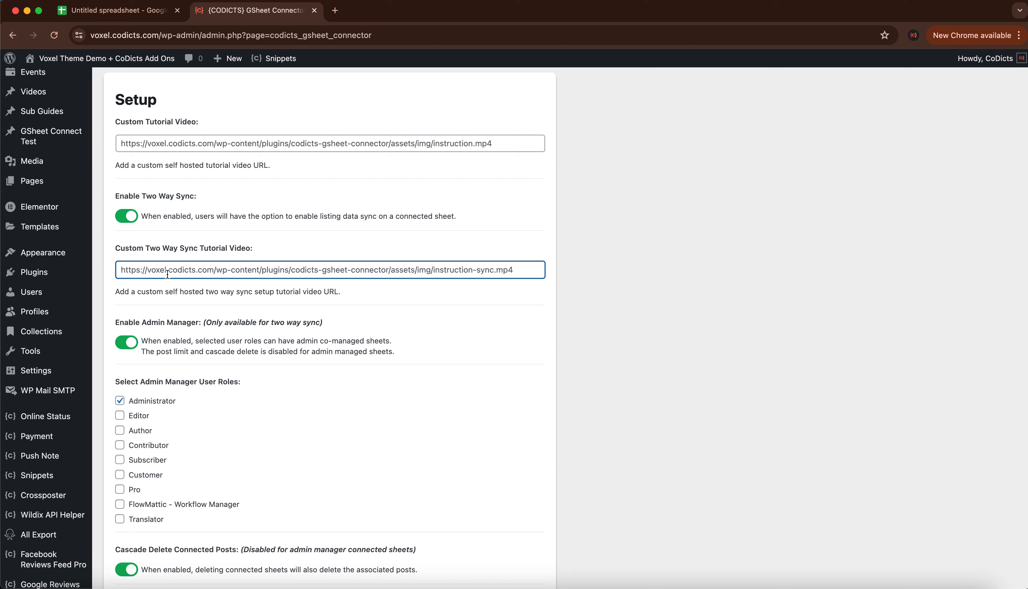
{"action": "left_click_drag", "start_coordinate": [243, 250], "coordinate": [119, 249]}
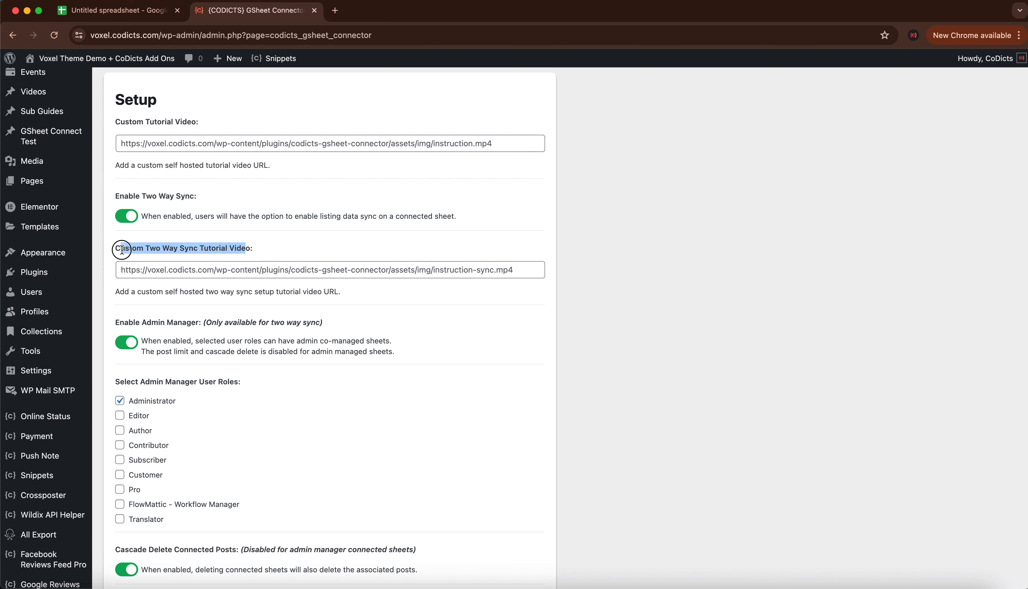
{"action": "left_click", "coordinate": [263, 253]}
{"action": "left_click_drag", "start_coordinate": [263, 253], "coordinate": [121, 244]}
Step: Examine the Connected Sheets table and the connector shortcode in the Usage section
{"action": "scroll", "coordinate": [602, 191], "scroll_direction": "up", "scroll_amount": 5}
{"action": "left_click_drag", "start_coordinate": [569, 151], "coordinate": [739, 153]}
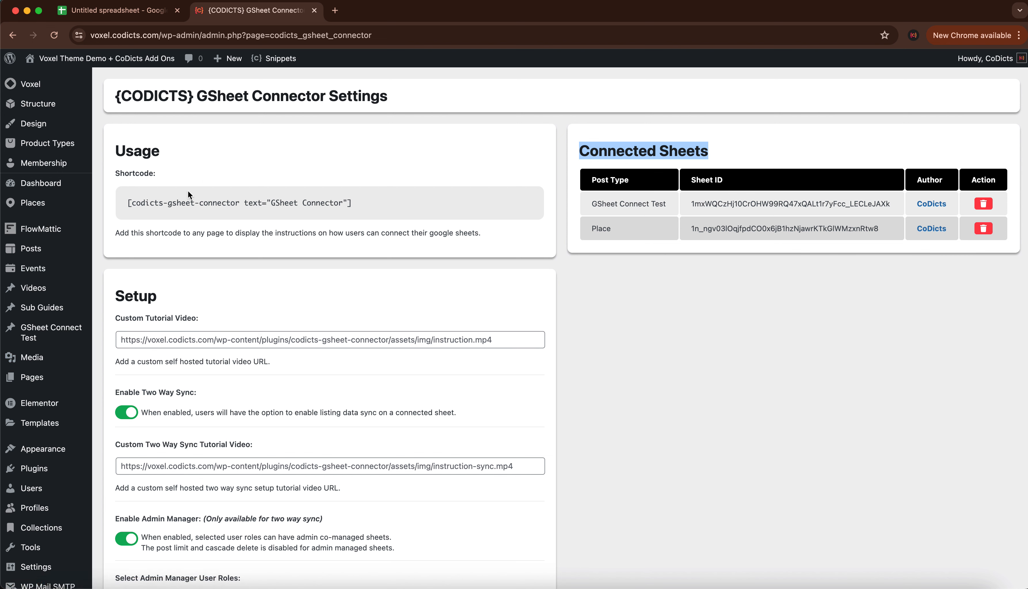
{"action": "left_click_drag", "start_coordinate": [352, 202], "coordinate": [131, 198]}
Step: Save the GSheet Connector settings
{"action": "scroll", "coordinate": [215, 240], "scroll_direction": "down", "scroll_amount": 20}
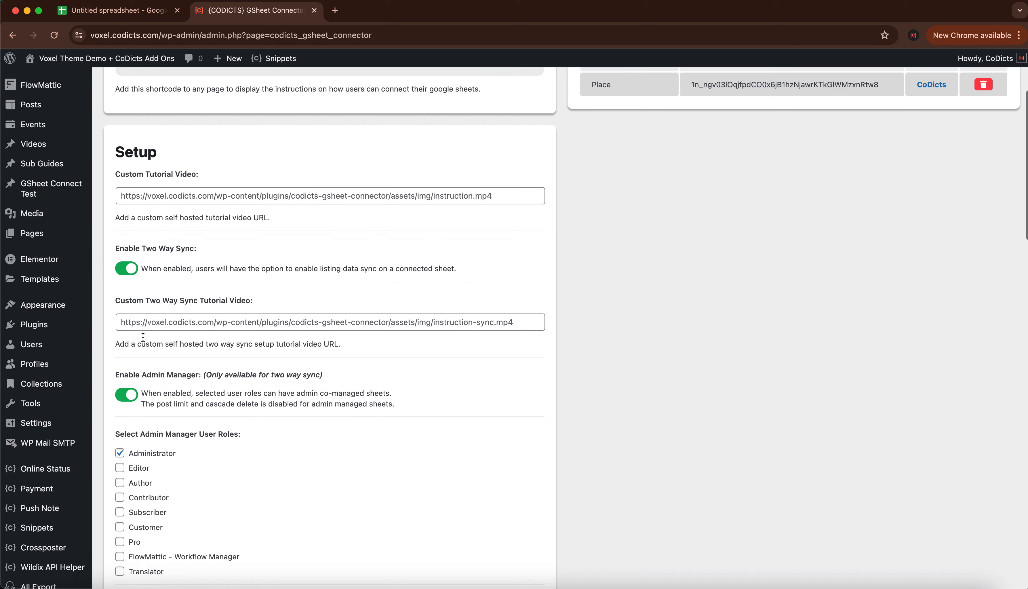
{"action": "scroll", "coordinate": [215, 349], "scroll_direction": "up", "scroll_amount": 10}
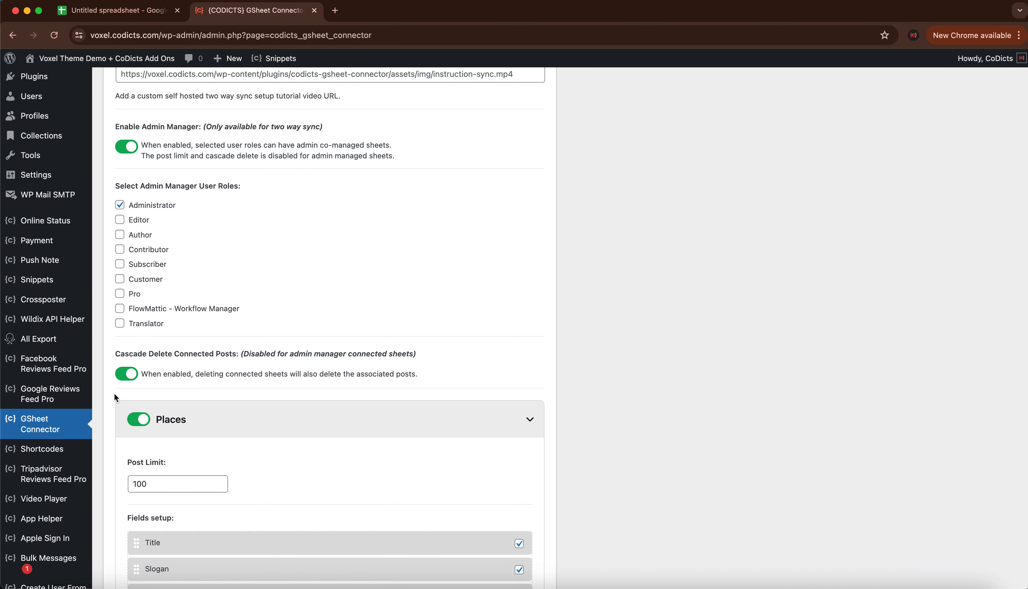
{"action": "scroll", "coordinate": [227, 424], "scroll_direction": "down", "scroll_amount": 20}
{"action": "left_click", "coordinate": [166, 503]}
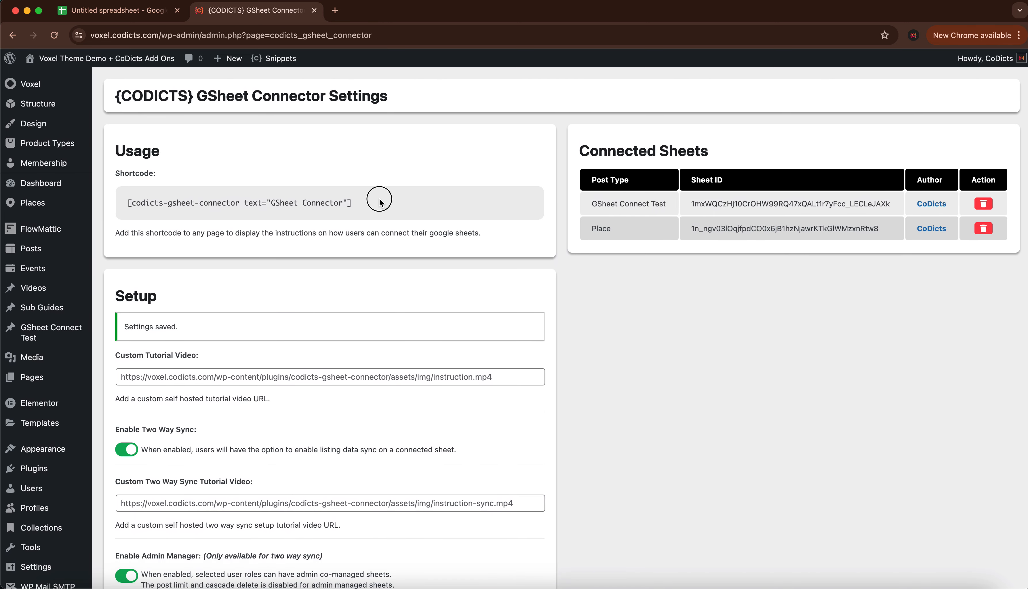
Step: Go to the My Listings page on the site's front end and open its GSheet Connector
{"action": "left_click_drag", "start_coordinate": [378, 202], "coordinate": [132, 200]}
{"action": "left_click", "coordinate": [123, 59]}
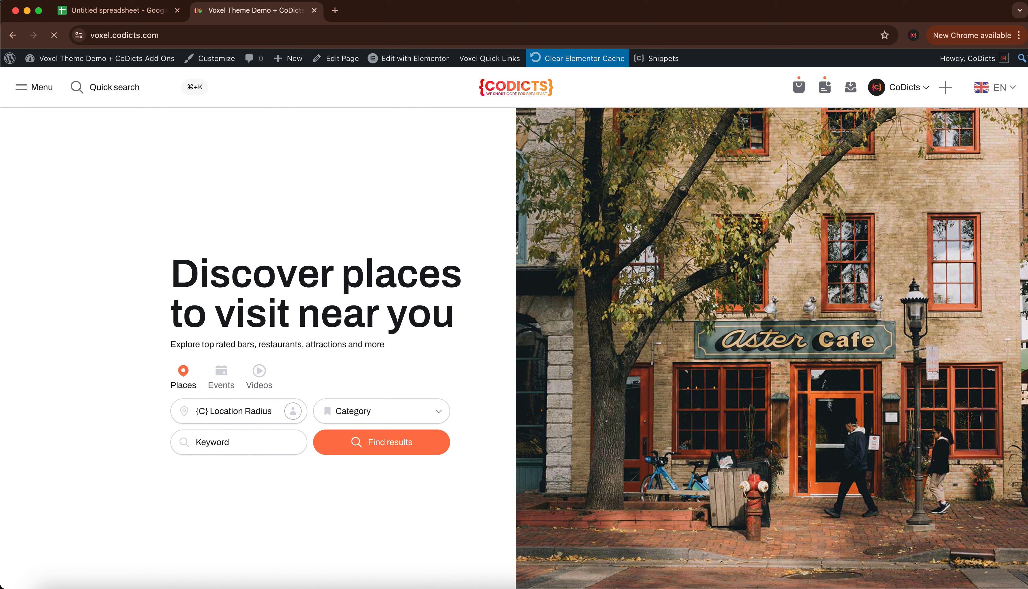
{"action": "left_click", "coordinate": [906, 94]}
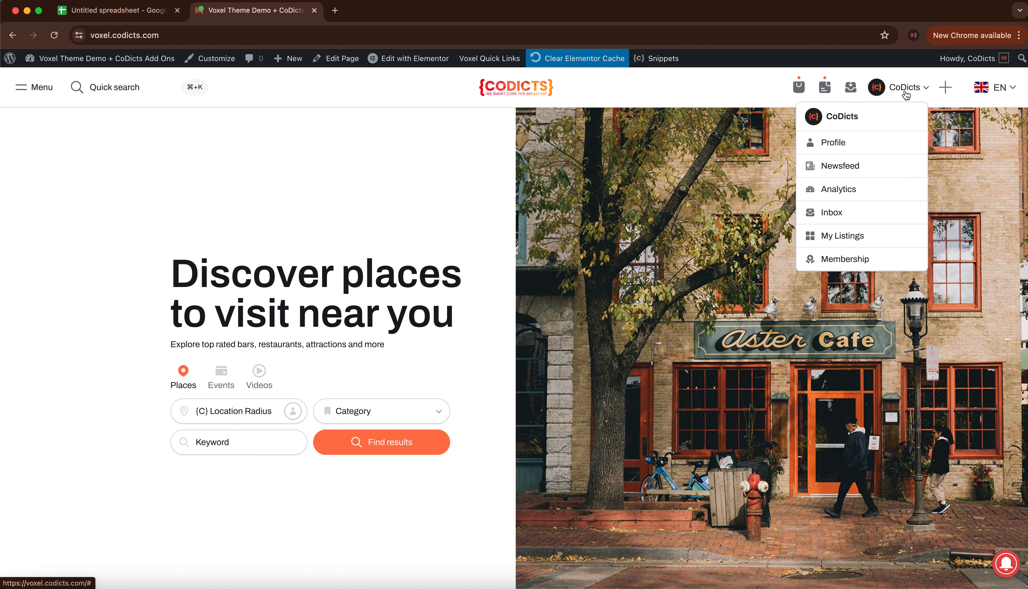
{"action": "left_click", "coordinate": [841, 235]}
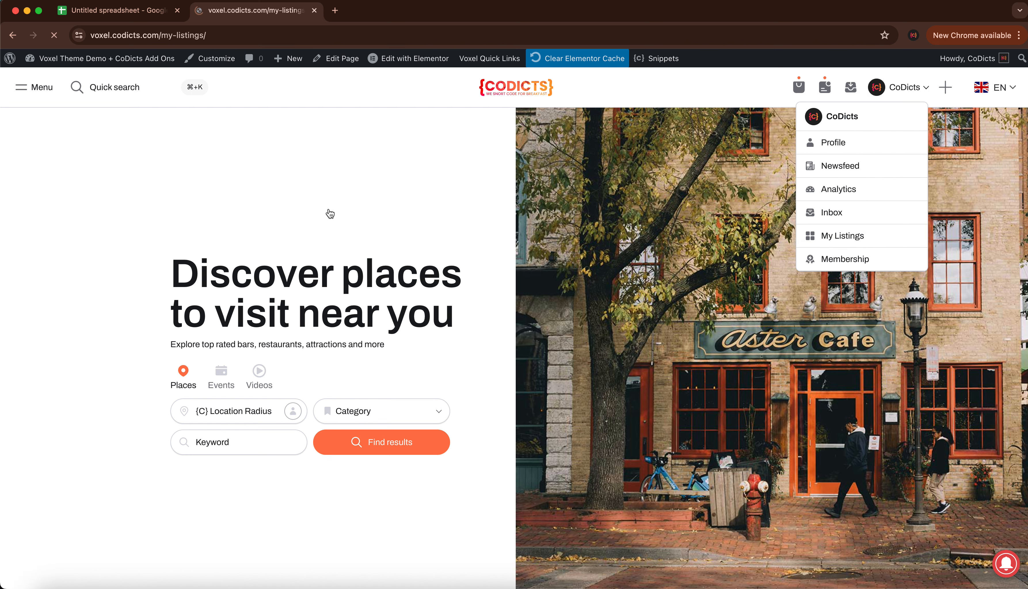
{"action": "scroll", "coordinate": [473, 244], "scroll_direction": "down", "scroll_amount": 5}
{"action": "scroll", "coordinate": [473, 236], "scroll_direction": "up", "scroll_amount": 5}
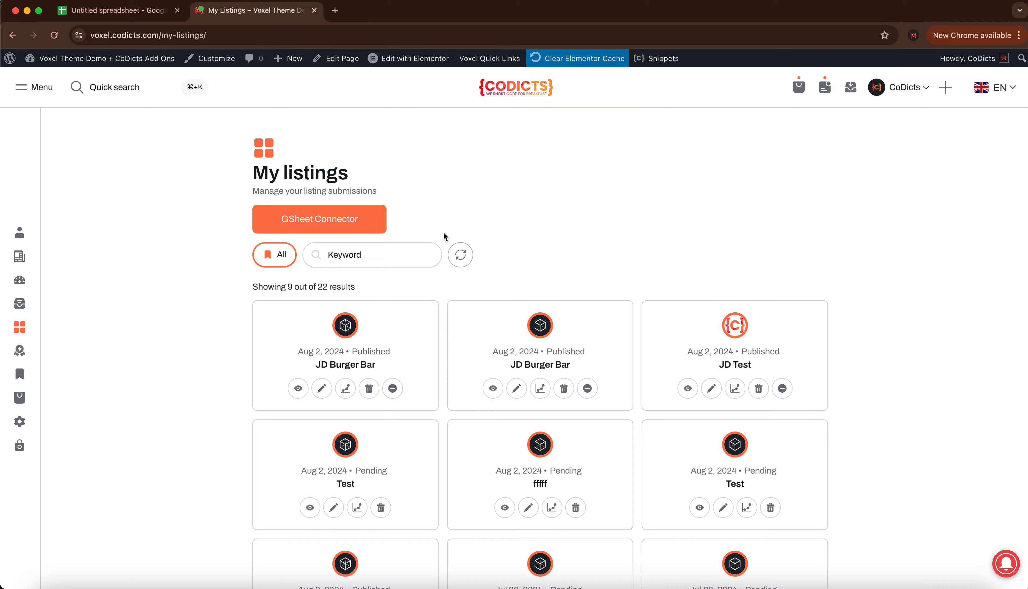
{"action": "left_click", "coordinate": [353, 220]}
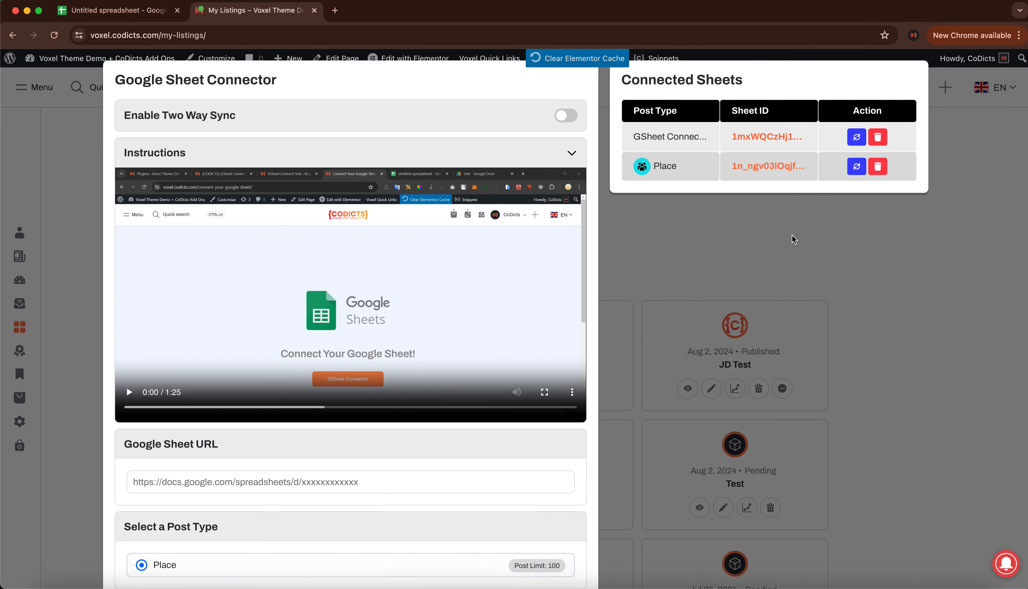
Step: Delete the Place sheet connection from Connected Sheets and confirm its removal
{"action": "left_click_drag", "start_coordinate": [625, 149], "coordinate": [808, 181]}
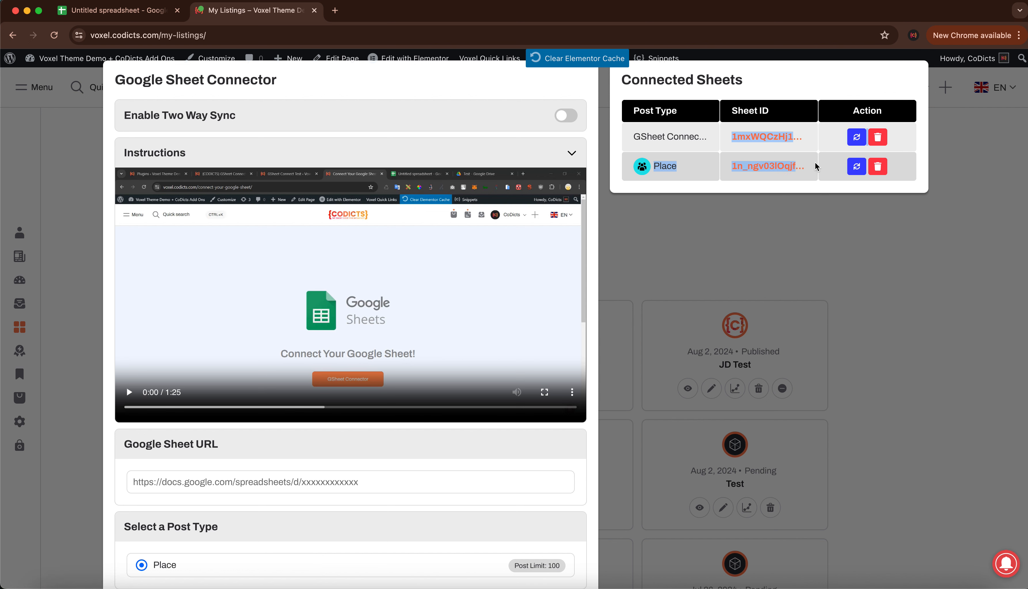
{"action": "left_click", "coordinate": [878, 167]}
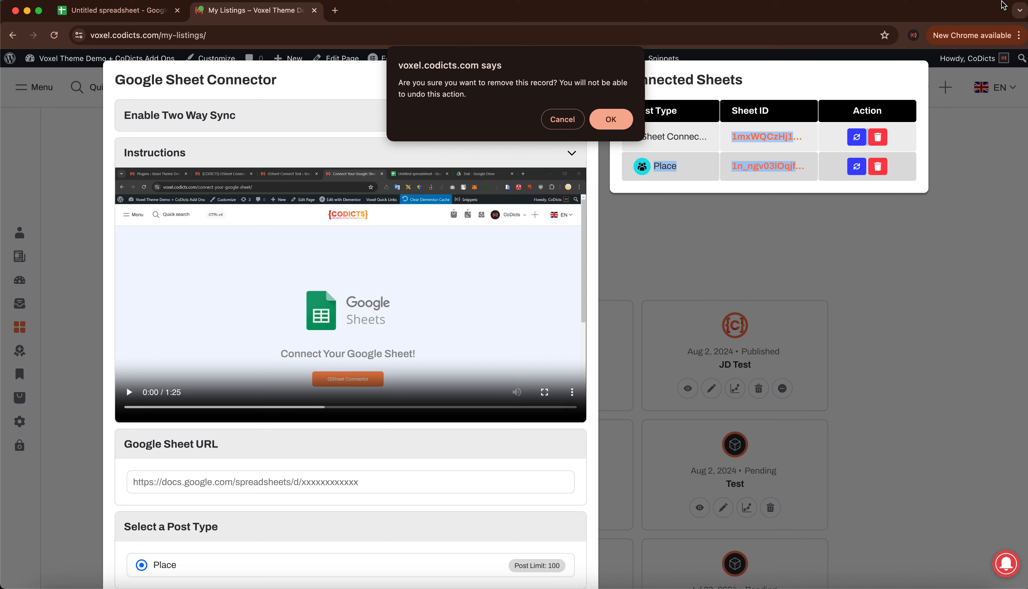
{"action": "left_click", "coordinate": [621, 115]}
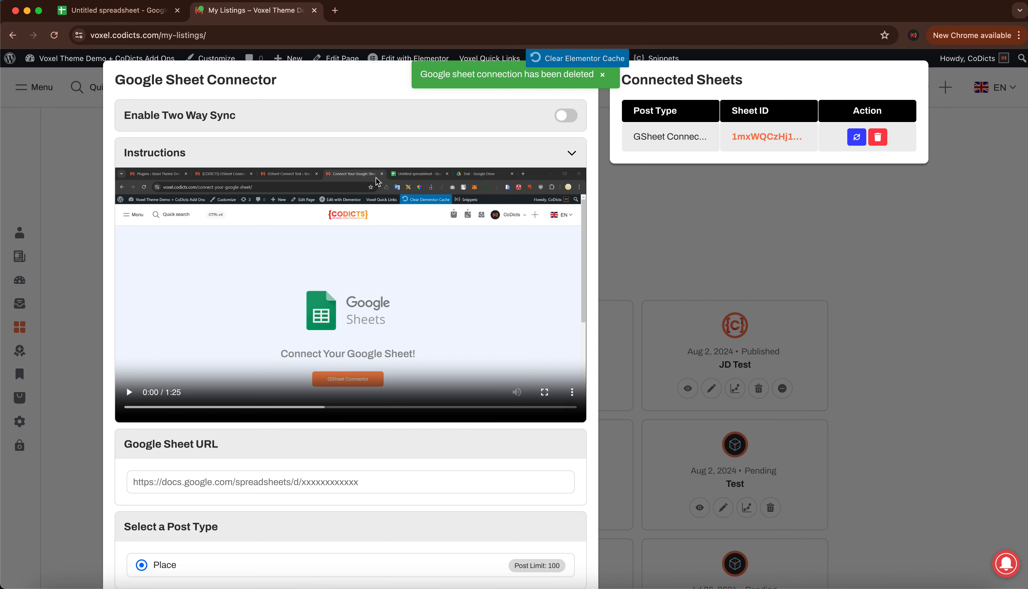
{"action": "scroll", "coordinate": [395, 139], "scroll_direction": "down", "scroll_amount": 2}
{"action": "scroll", "coordinate": [395, 140], "scroll_direction": "up", "scroll_amount": 2}
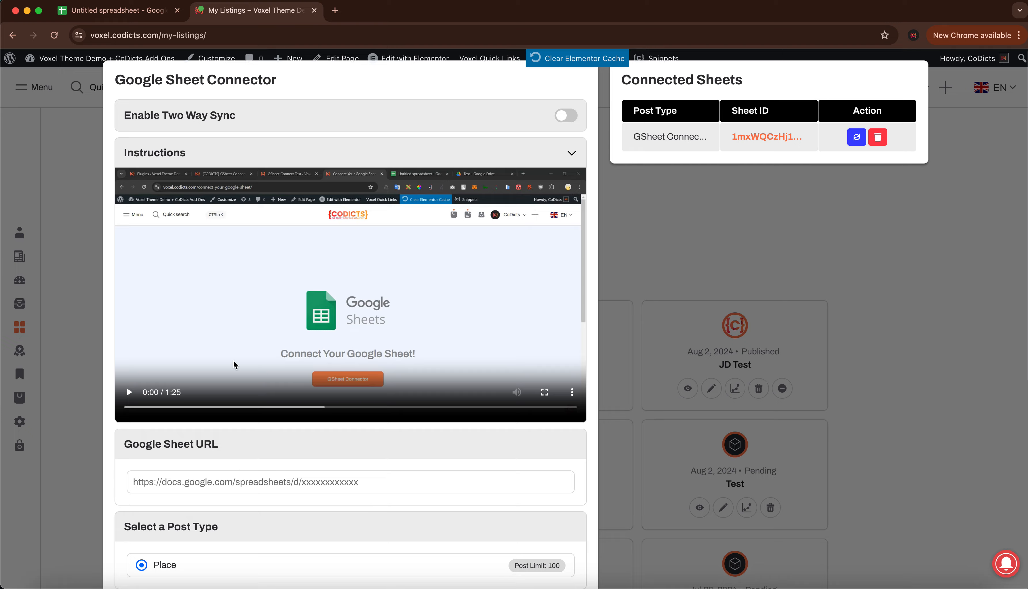
Step: Switch to Google Sheets and rename the untitled spreadsheet as Places Voxel Demo
{"action": "left_click", "coordinate": [141, 13]}
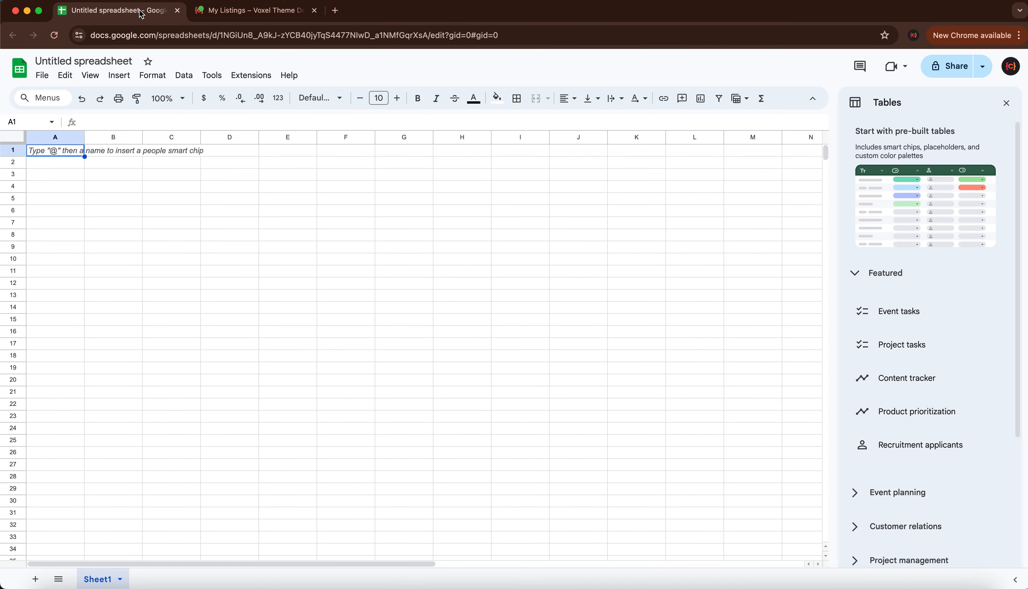
{"action": "left_click", "coordinate": [83, 54]}
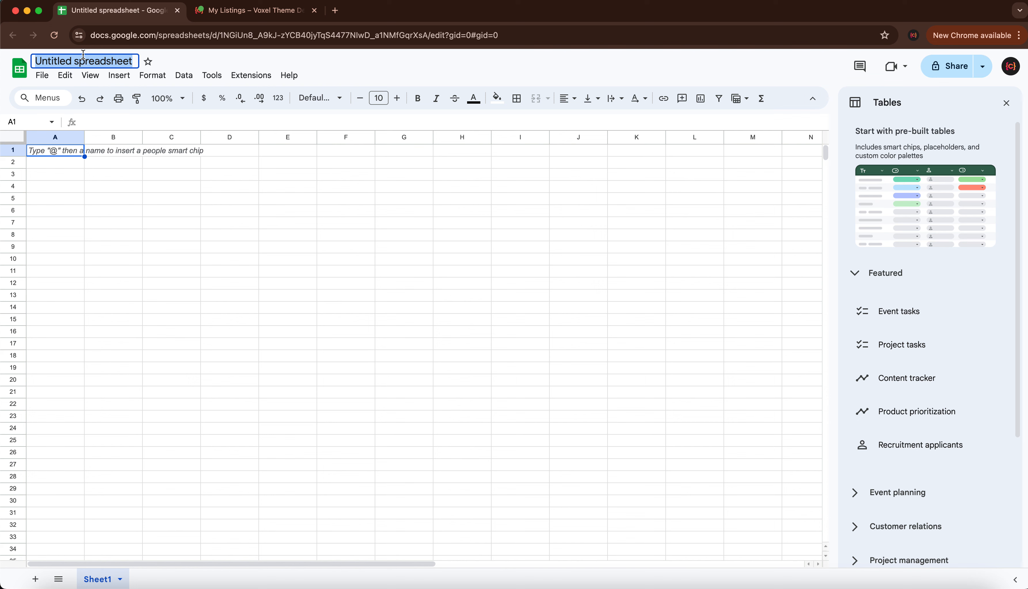
{"action": "type", "text": "Places"}
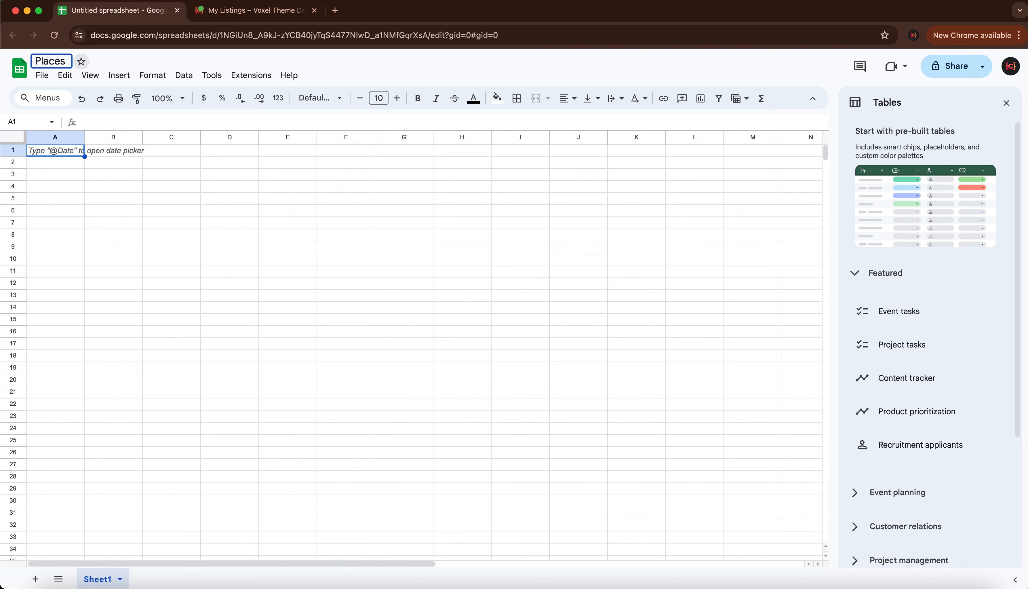
{"action": "type", "text": " Voxel Demo"}
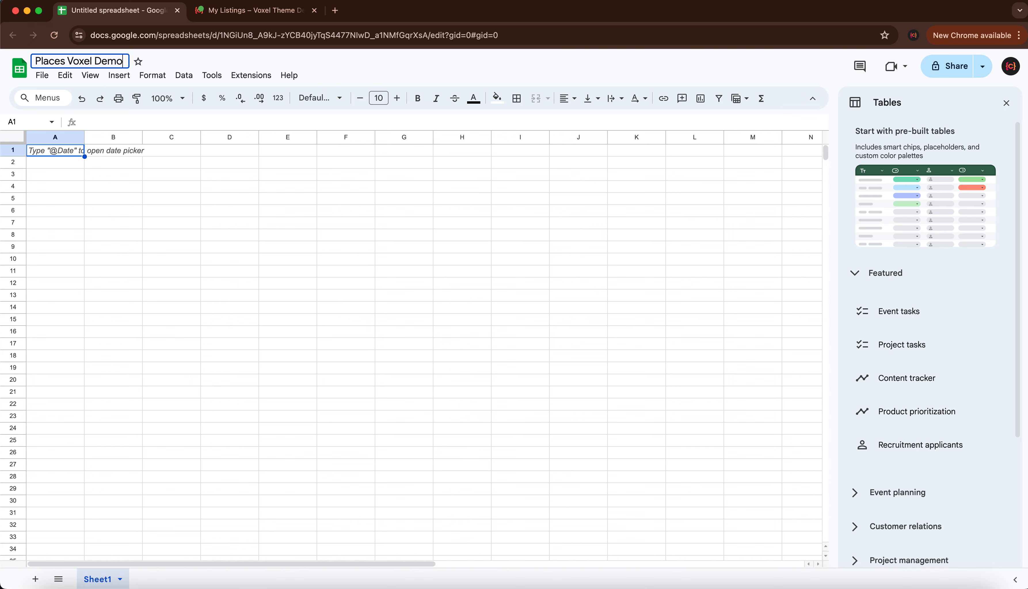
Step: Return to the Google Sheet Connector and watch the first seconds of its instructions video, then pause it
{"action": "left_click", "coordinate": [233, 16]}
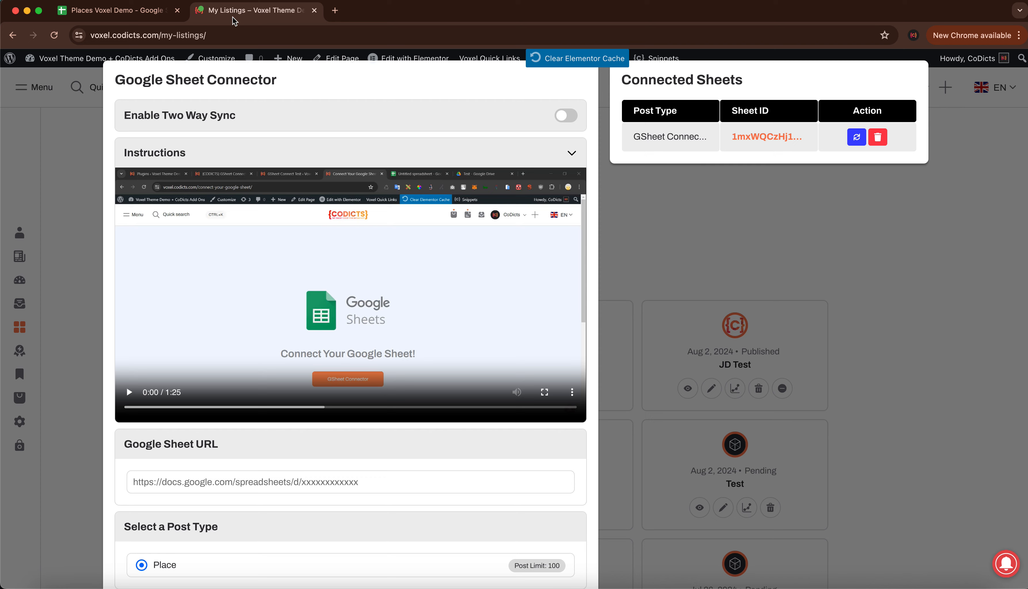
{"action": "scroll", "coordinate": [246, 230], "scroll_direction": "down", "scroll_amount": 3}
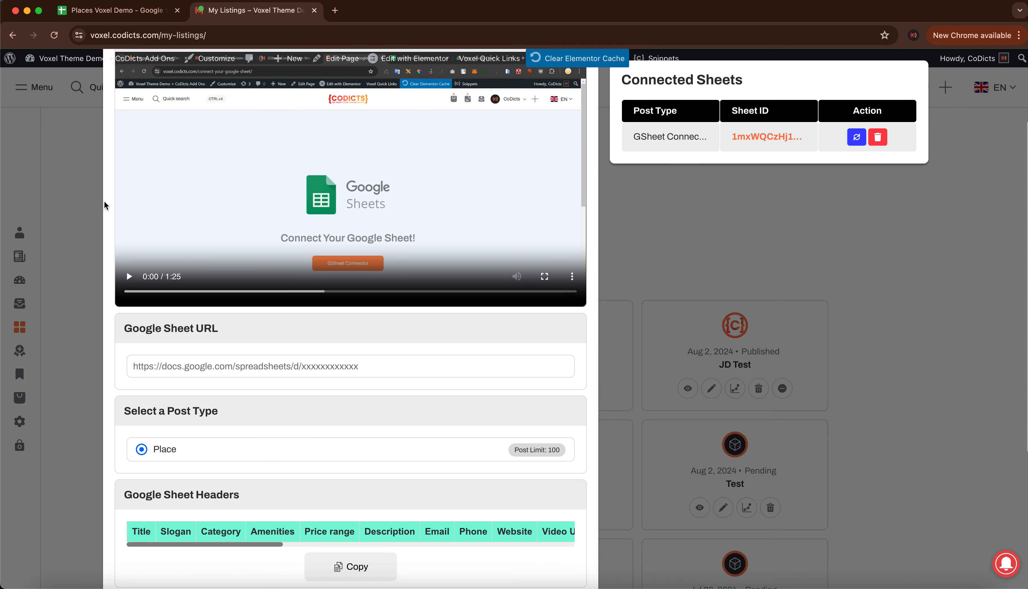
{"action": "left_click", "coordinate": [129, 277]}
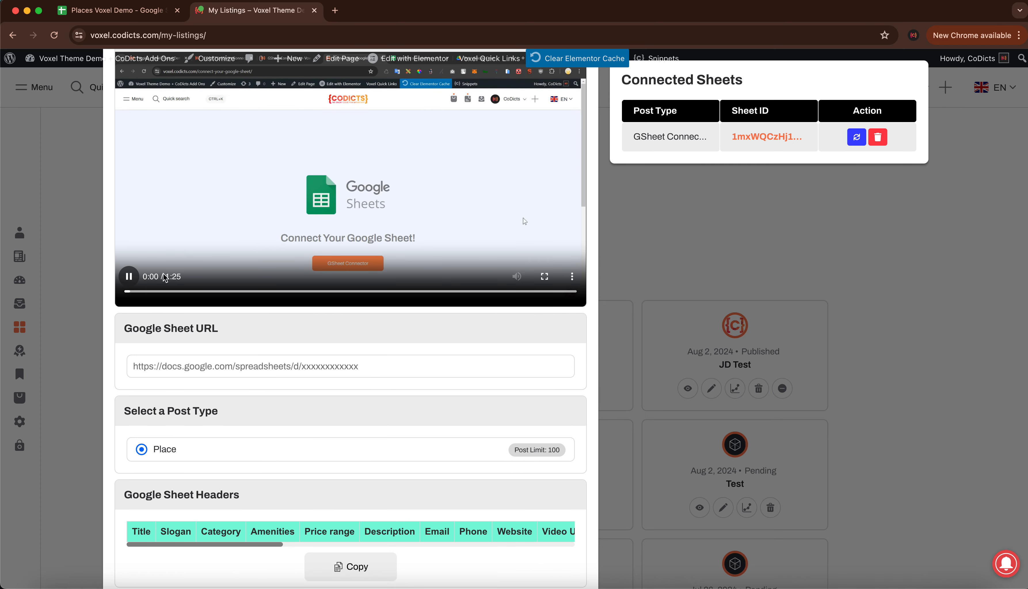
{"action": "scroll", "coordinate": [227, 256], "scroll_direction": "up", "scroll_amount": 1}
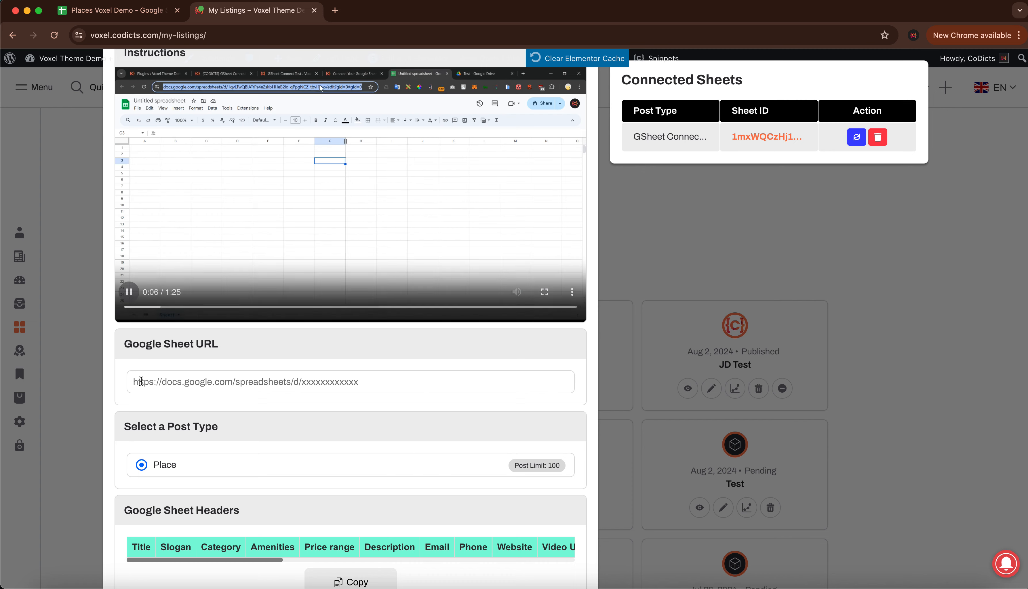
{"action": "left_click", "coordinate": [127, 293]}
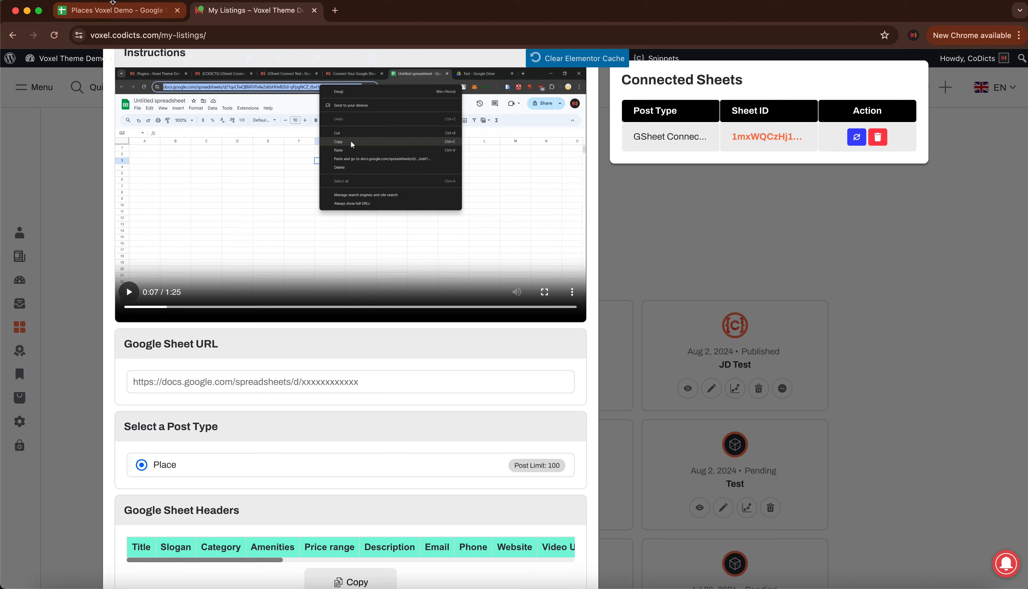
Step: Copy the URL of the Places Voxel Demo spreadsheet in Google Sheets
{"action": "left_click", "coordinate": [114, 11]}
{"action": "left_click", "coordinate": [211, 30]}
{"action": "key", "text": "super+c"}
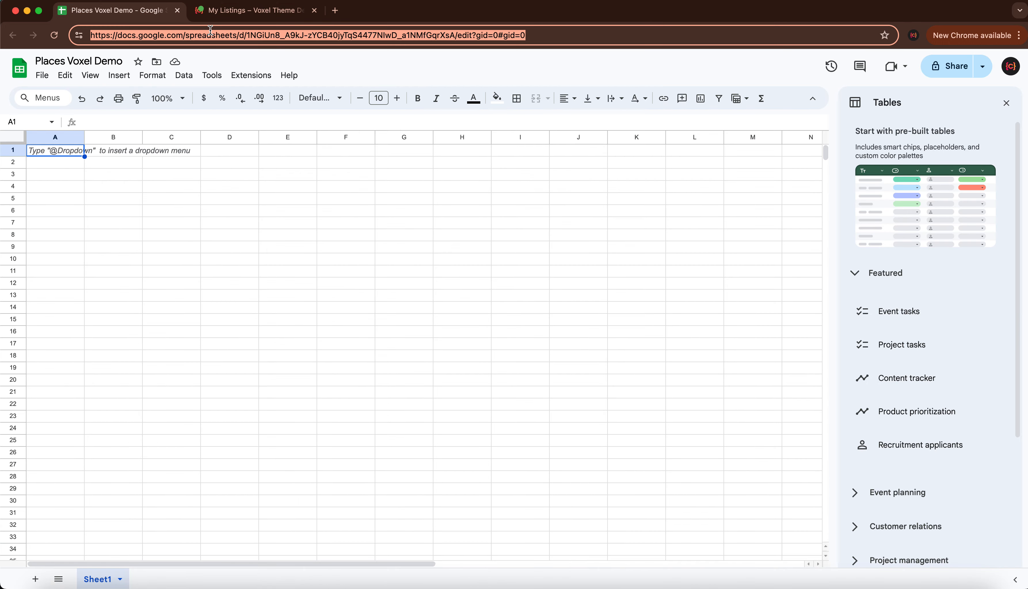
Step: Paste the Places Voxel Demo spreadsheet's address as the Google Sheet URL in the Google Sheet Connector on My Listings
{"action": "left_click", "coordinate": [253, 11]}
{"action": "left_click", "coordinate": [225, 385]}
{"action": "key", "text": "super+v"}
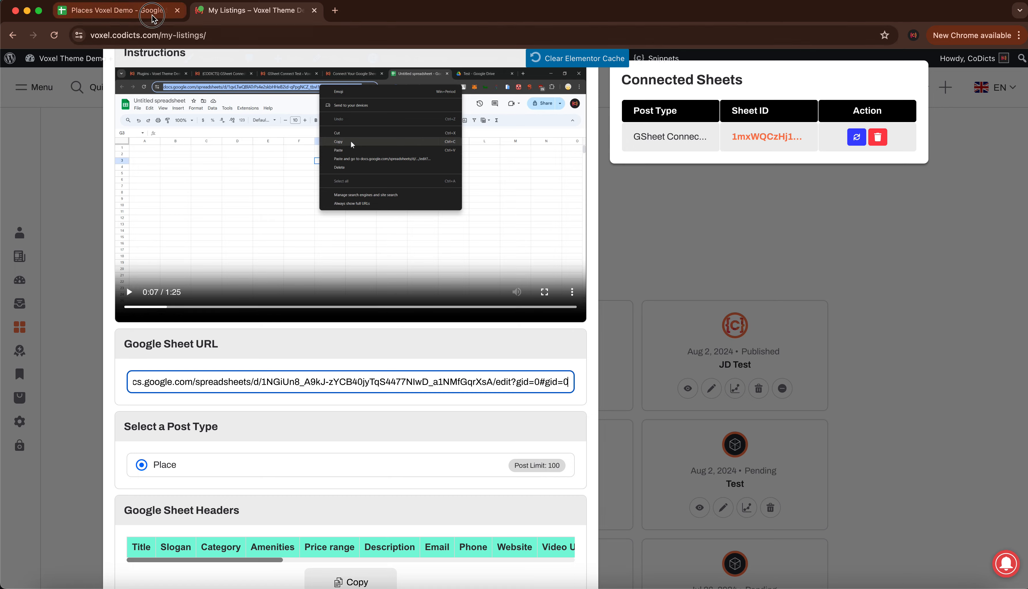
{"action": "left_click", "coordinate": [116, 10]}
{"action": "left_click", "coordinate": [259, 18]}
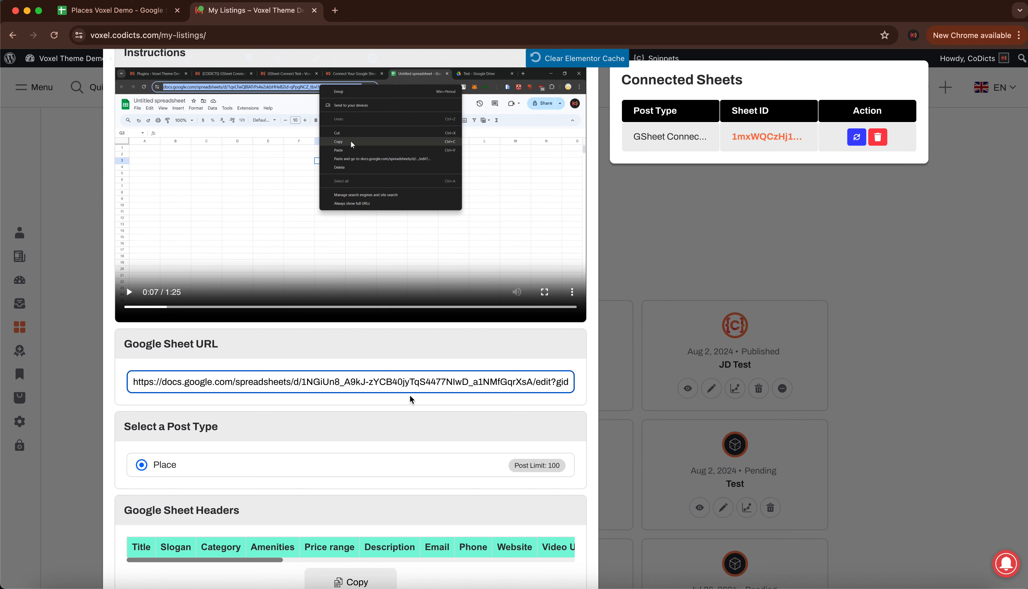
Step: Review the instructions video's section on copying the Google Sheet headers, then pause it
{"action": "scroll", "coordinate": [427, 246], "scroll_direction": "down", "scroll_amount": 3}
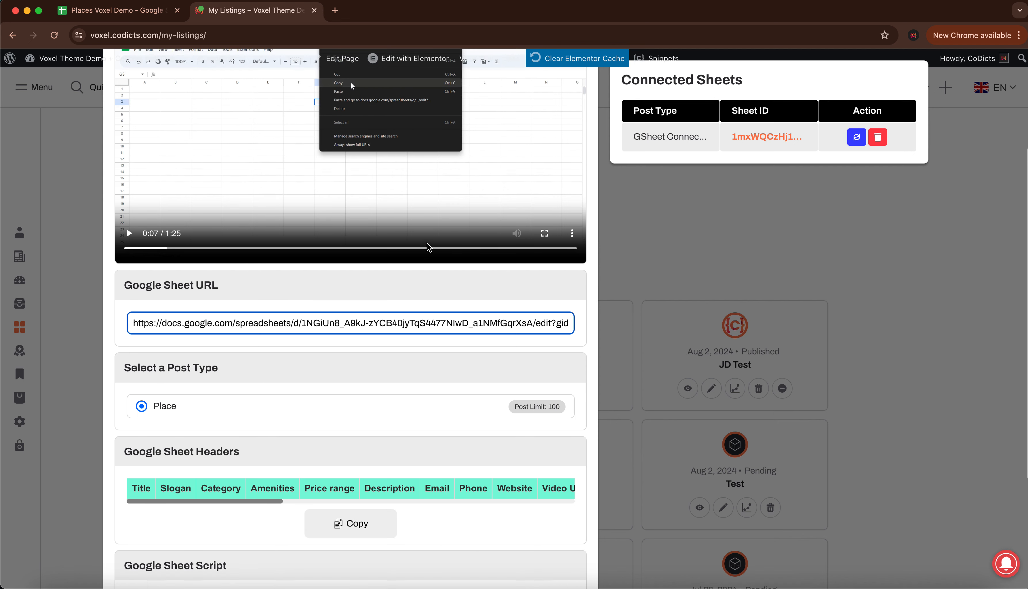
{"action": "scroll", "coordinate": [427, 246], "scroll_direction": "up", "scroll_amount": 8}
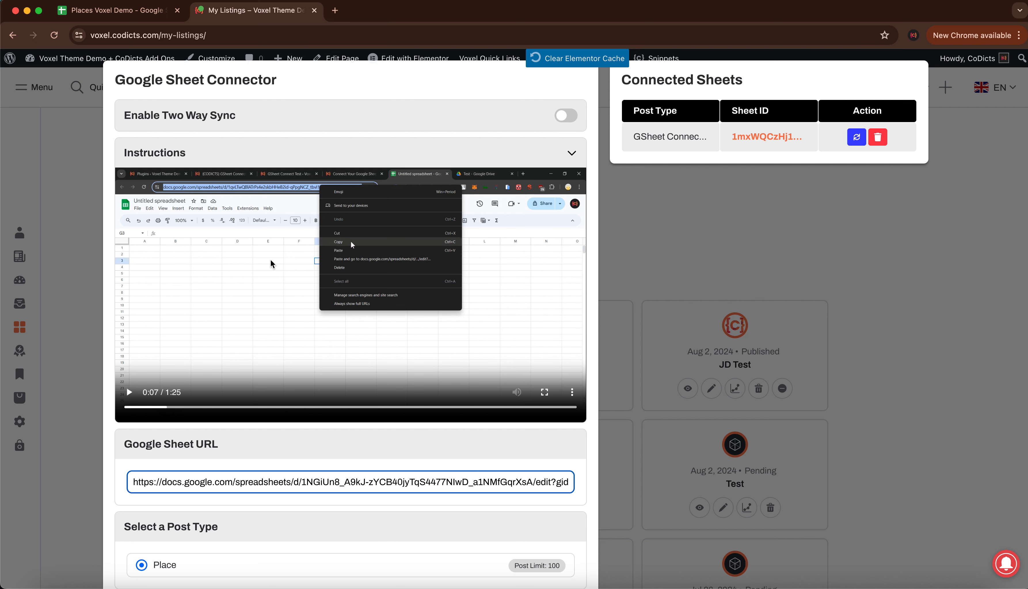
{"action": "scroll", "coordinate": [260, 350], "scroll_direction": "down", "scroll_amount": 5}
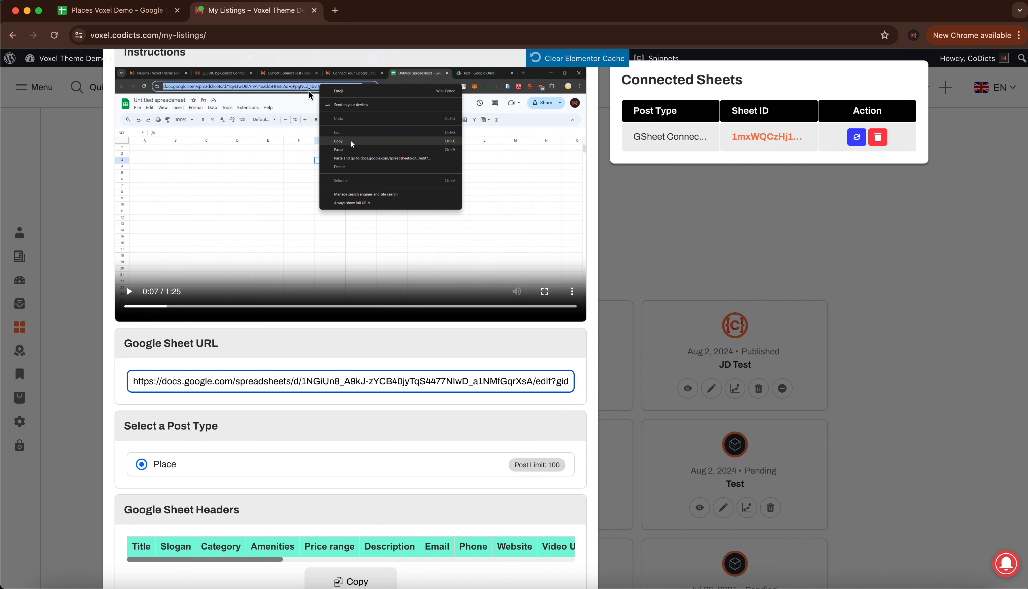
{"action": "left_click", "coordinate": [198, 307]}
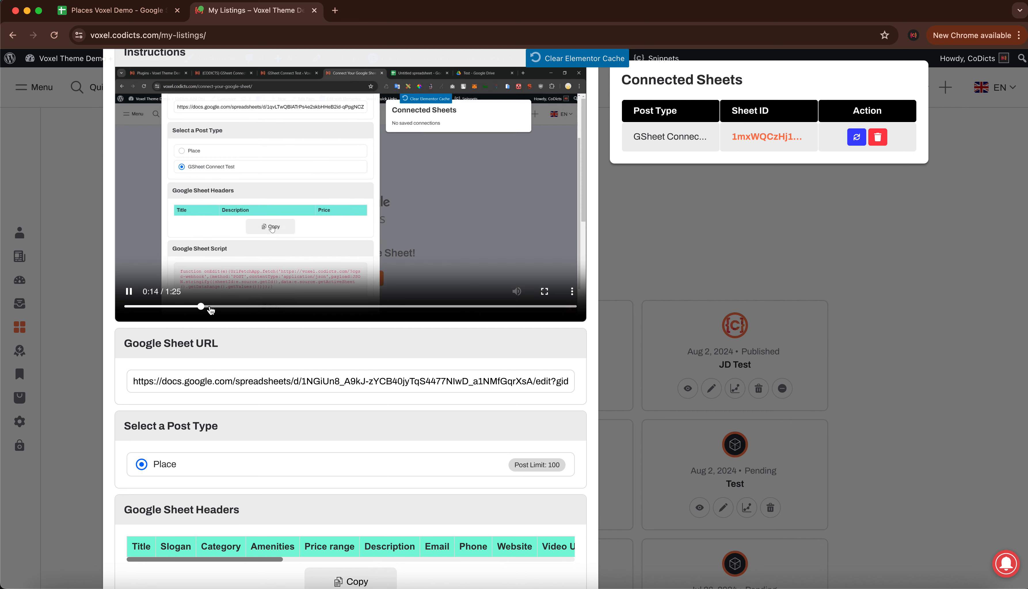
{"action": "left_click", "coordinate": [129, 292]}
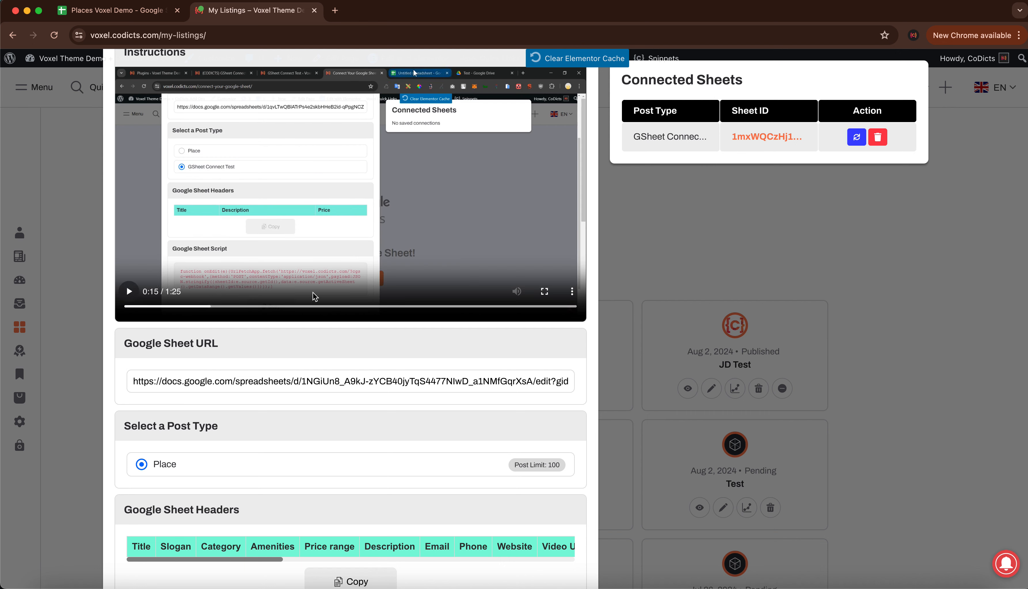
Step: Copy the Google Sheet Headers for the Place post type and paste them into row 1 of the Places Voxel Demo spreadsheet
{"action": "scroll", "coordinate": [253, 446], "scroll_direction": "down", "scroll_amount": 2}
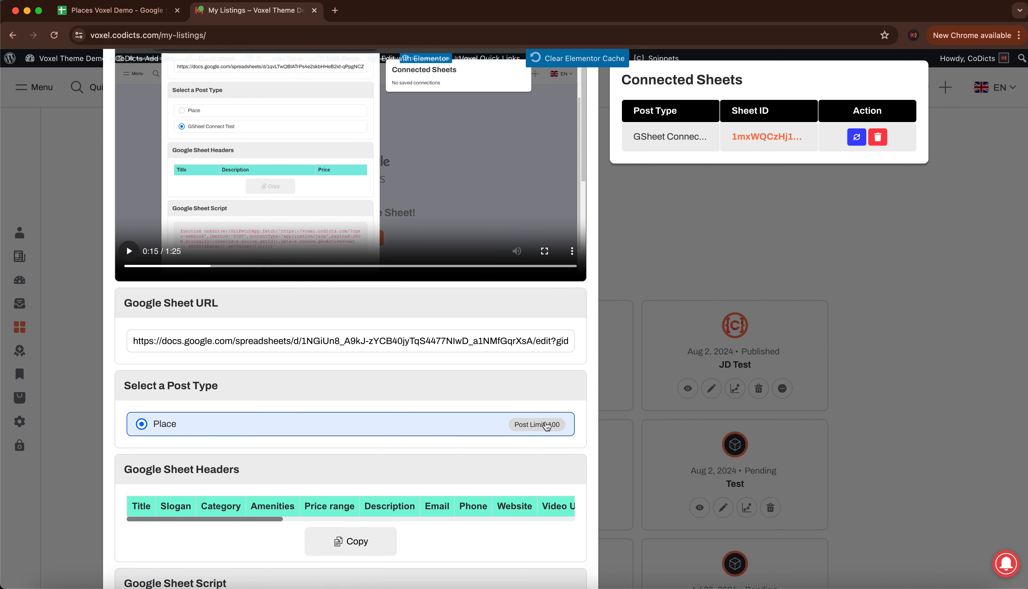
{"action": "scroll", "coordinate": [543, 426], "scroll_direction": "down", "scroll_amount": 5}
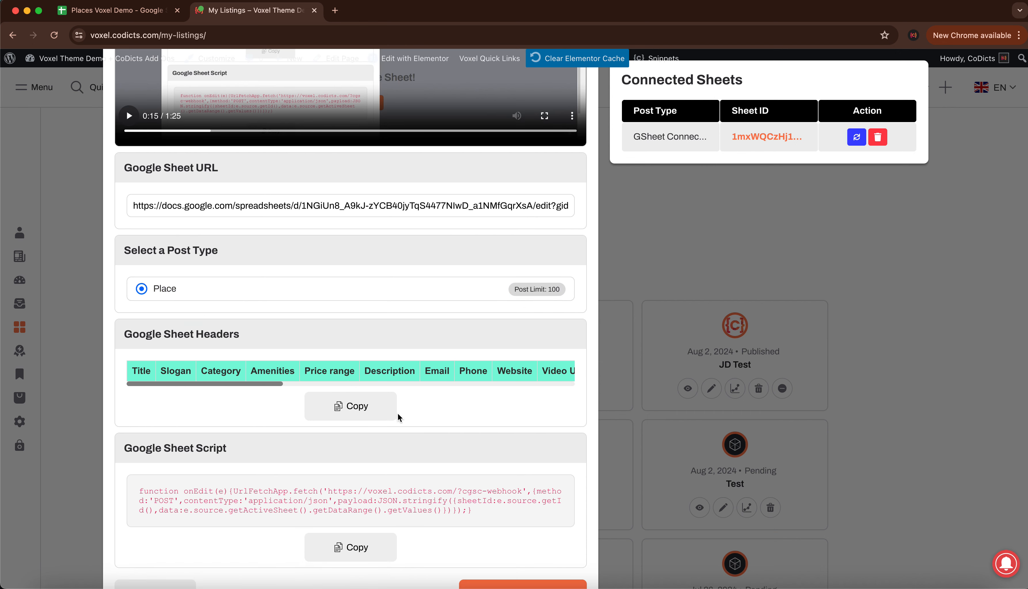
{"action": "left_click", "coordinate": [321, 410]}
{"action": "left_click", "coordinate": [118, 10]}
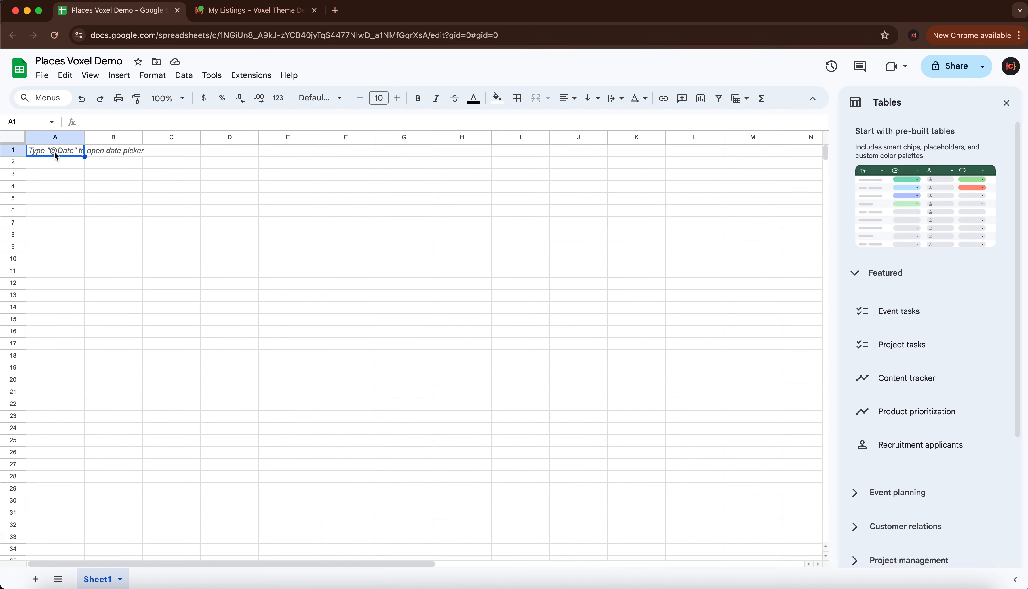
{"action": "key", "text": "super+v"}
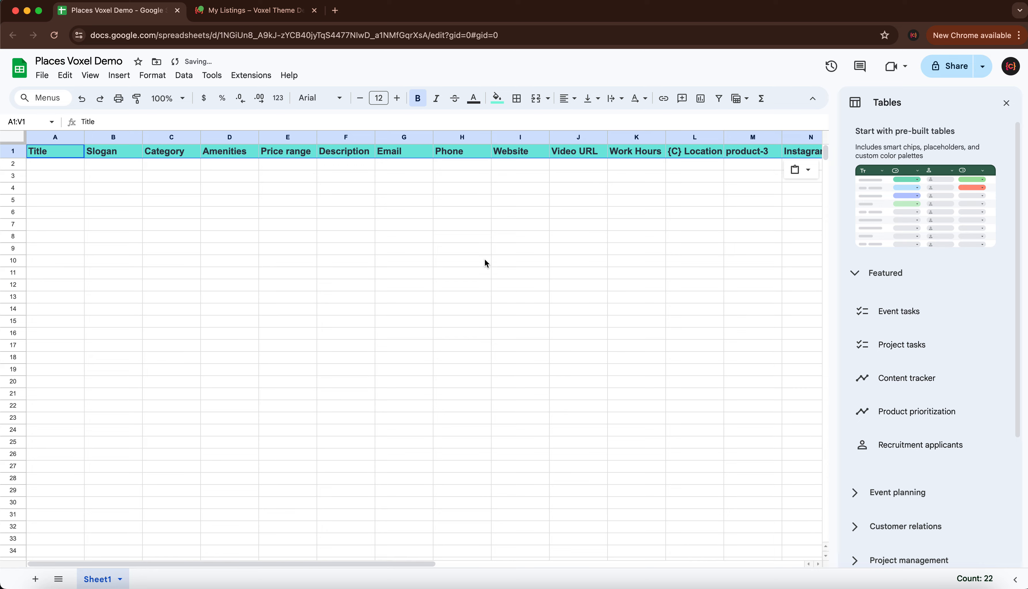
Step: Return to the connector and review the instructions video from pasting the headers through copying the script and opening Apps Script
{"action": "left_click", "coordinate": [261, 11]}
{"action": "scroll", "coordinate": [268, 370], "scroll_direction": "right", "scroll_amount": 5}
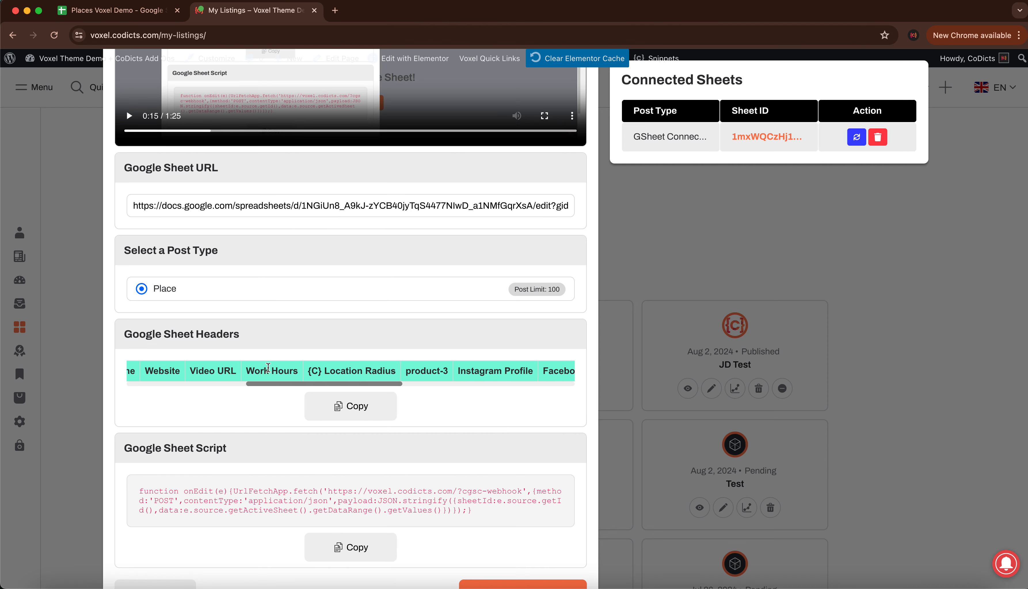
{"action": "scroll", "coordinate": [305, 271], "scroll_direction": "up", "scroll_amount": 5}
{"action": "left_click", "coordinate": [129, 335]}
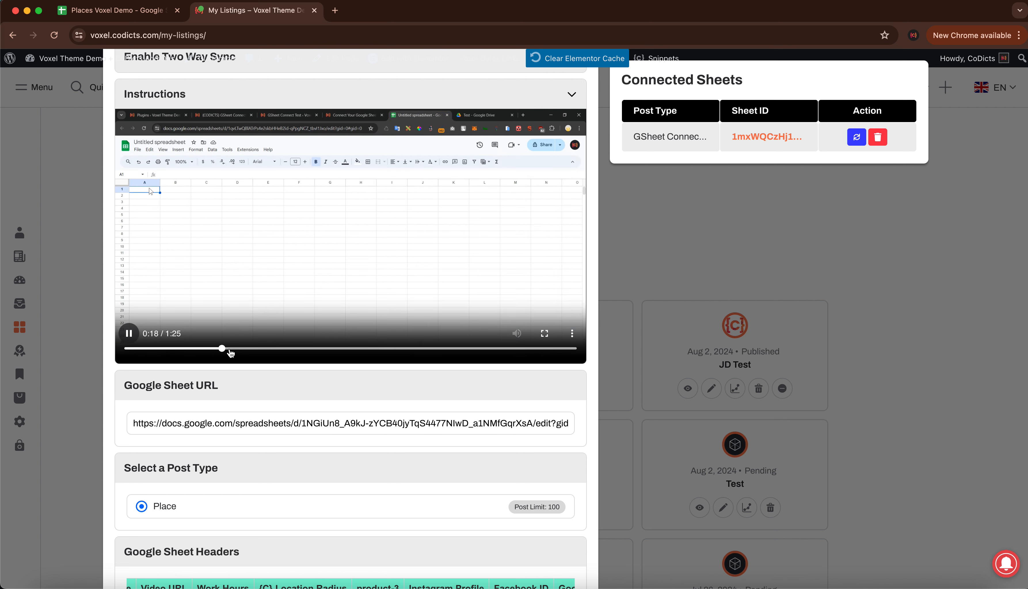
{"action": "left_click", "coordinate": [239, 349]}
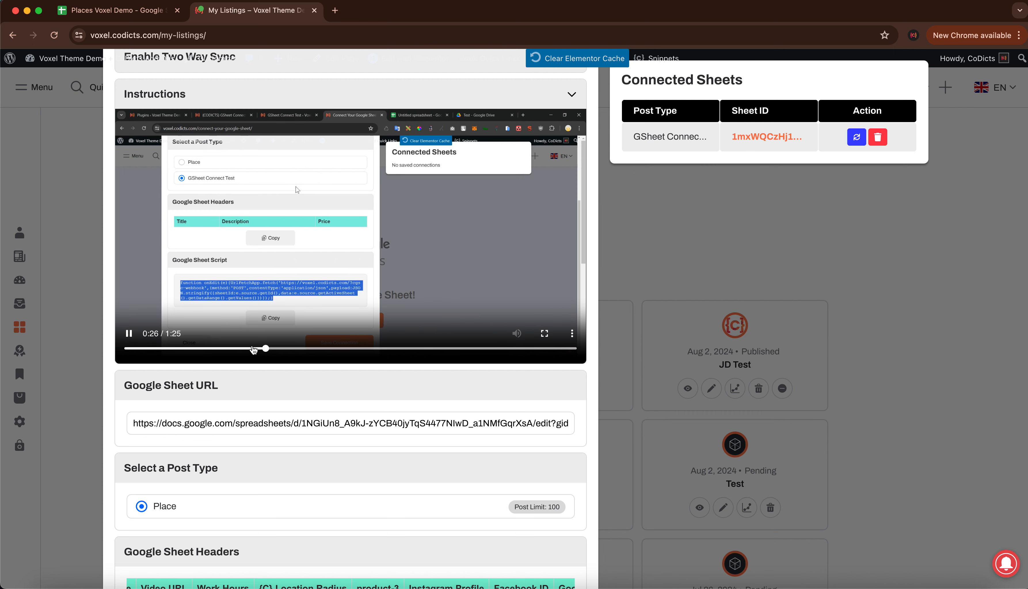
{"action": "left_click", "coordinate": [305, 347]}
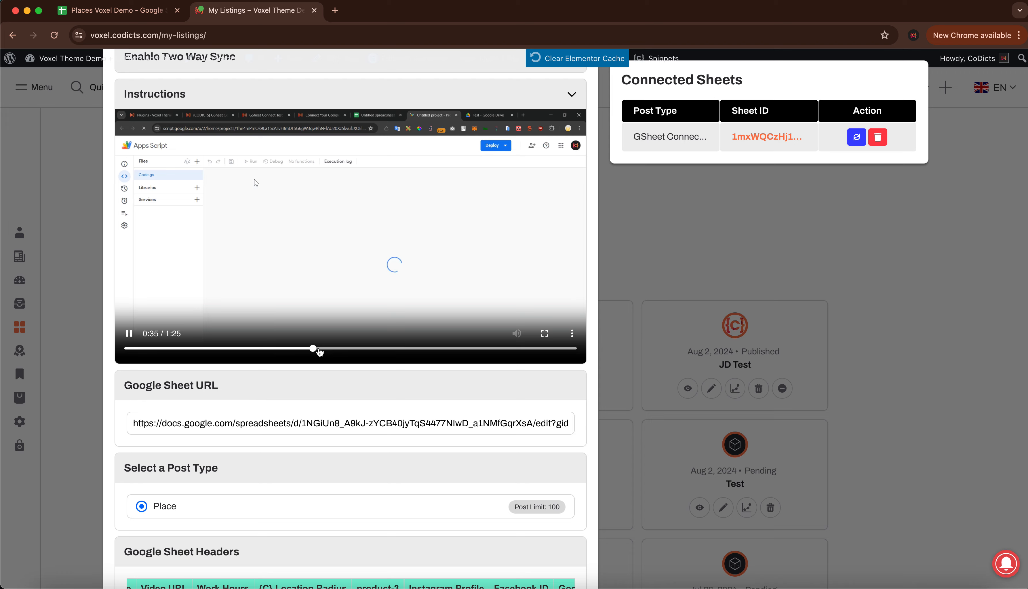
{"action": "left_click", "coordinate": [294, 348]}
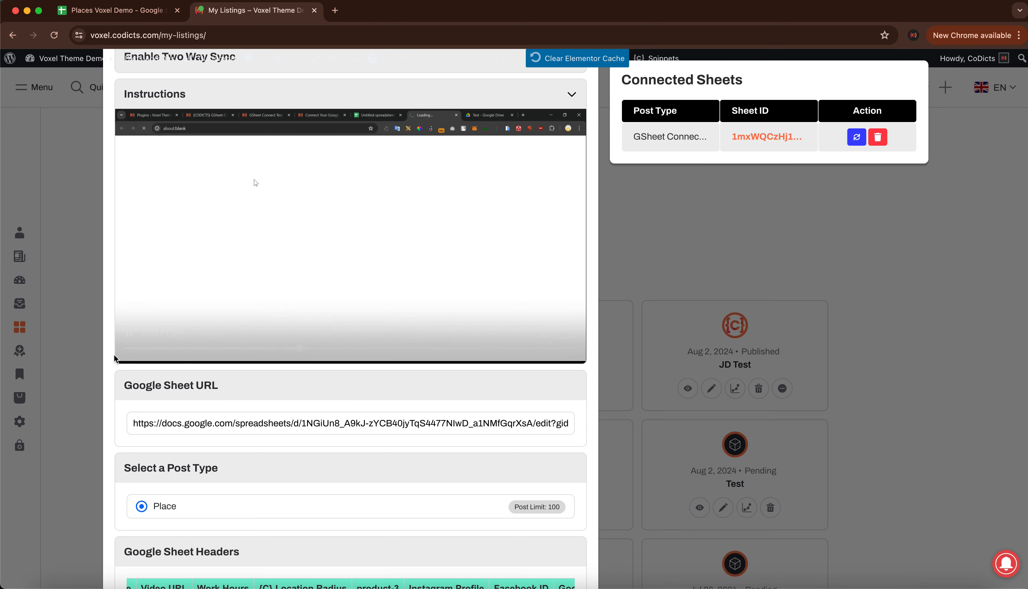
Step: Copy the Google Sheet Script and replace the default function in the spreadsheet's Apps Script project with it
{"action": "scroll", "coordinate": [297, 398], "scroll_direction": "down", "scroll_amount": 7}
{"action": "left_click", "coordinate": [350, 483]}
{"action": "left_click", "coordinate": [139, 11]}
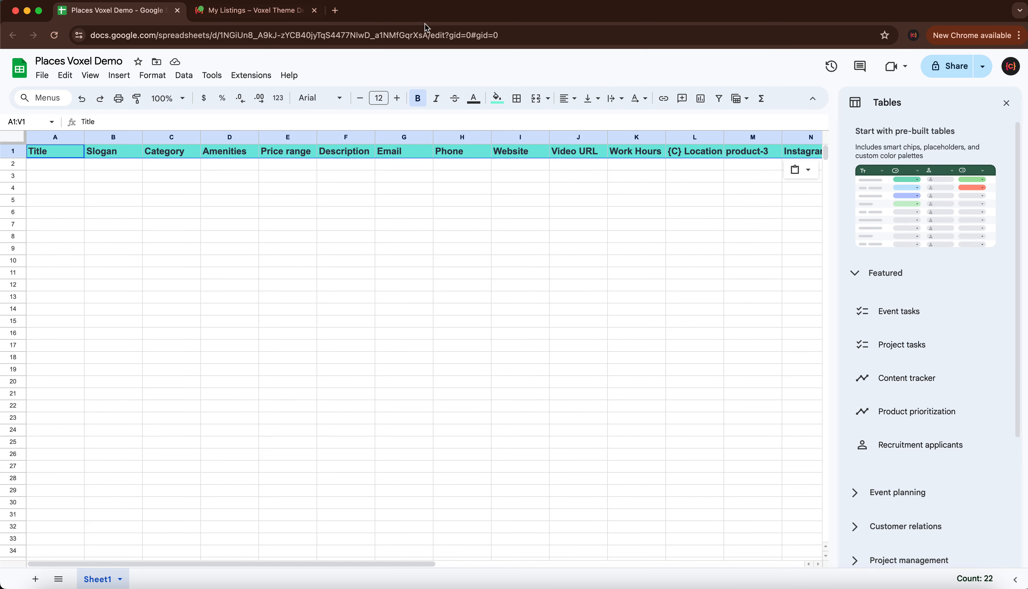
{"action": "left_click", "coordinate": [261, 75]}
{"action": "left_click", "coordinate": [281, 132]}
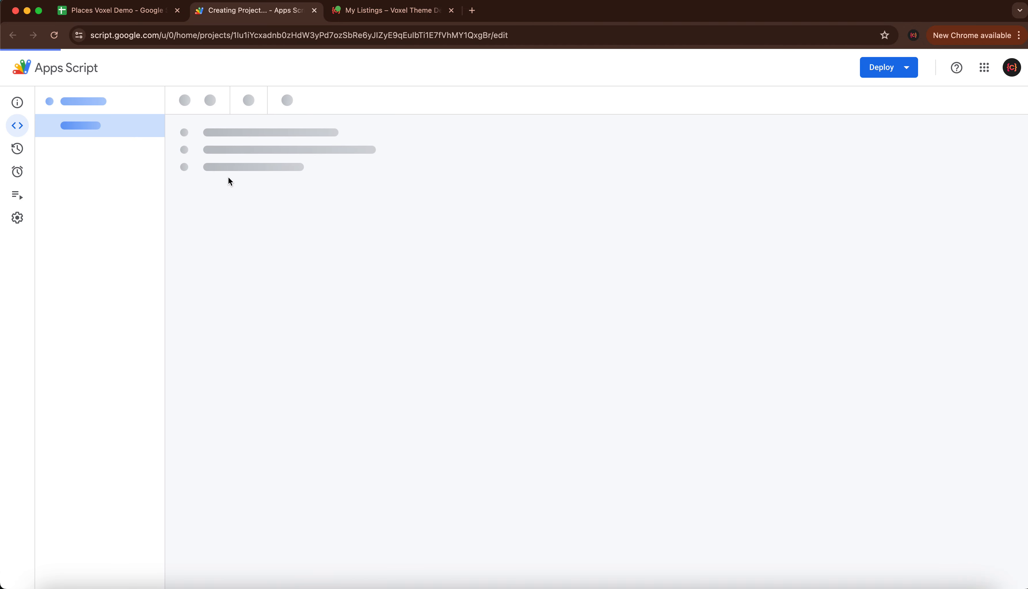
{"action": "left_click", "coordinate": [237, 148]}
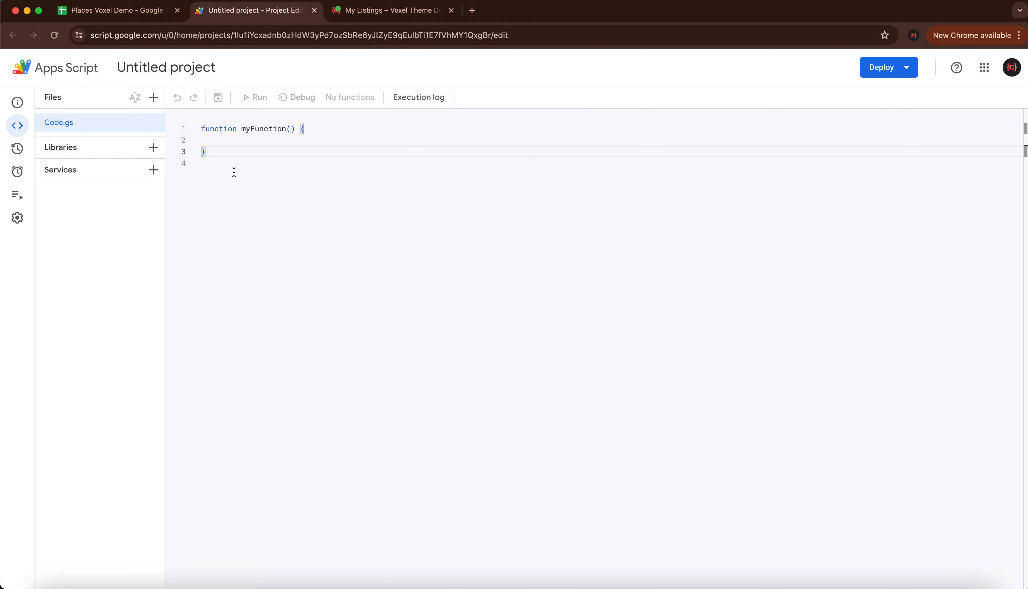
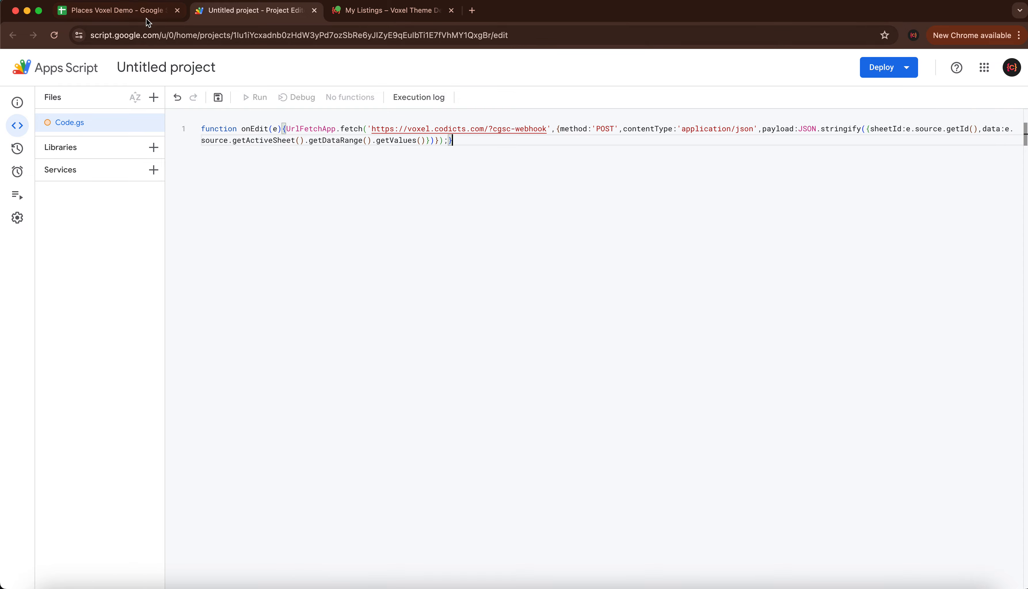
Step: Check the instructions video for what follows pasting the script, and save the Apps Script project
{"action": "left_click", "coordinate": [357, 13]}
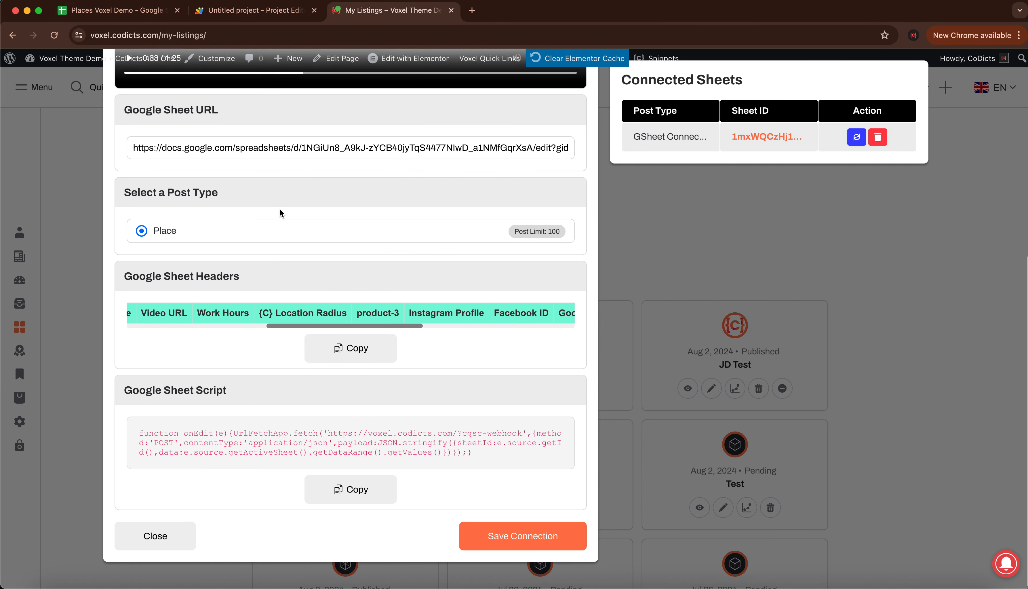
{"action": "scroll", "coordinate": [279, 212], "scroll_direction": "up", "scroll_amount": 8}
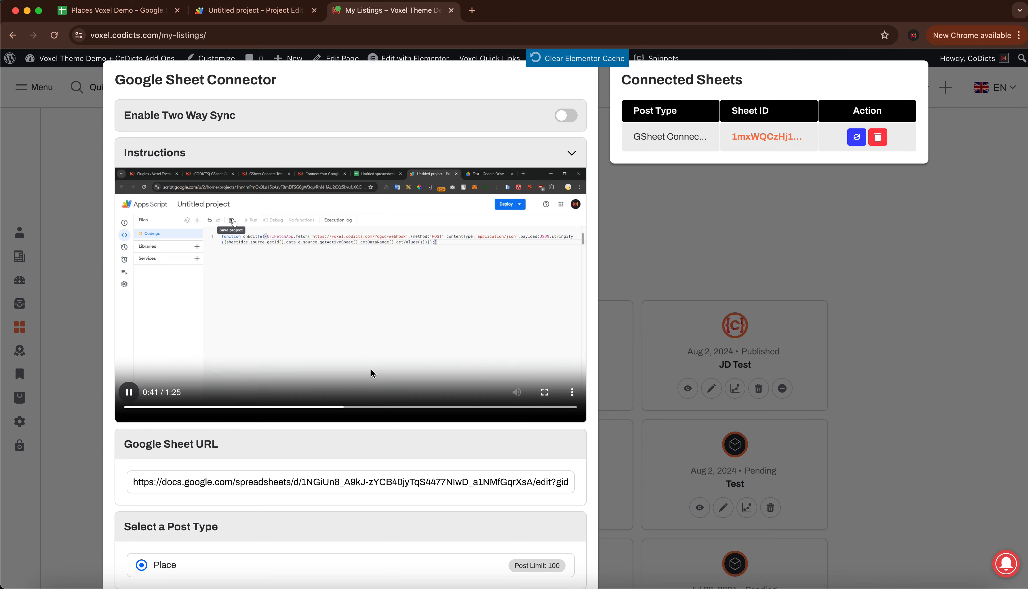
{"action": "left_click", "coordinate": [253, 10]}
{"action": "left_click", "coordinate": [218, 97]}
Step: Watch the trigger section of the instructions video, pause it, and open the Apps Script project's triggers
{"action": "left_click", "coordinate": [388, 10]}
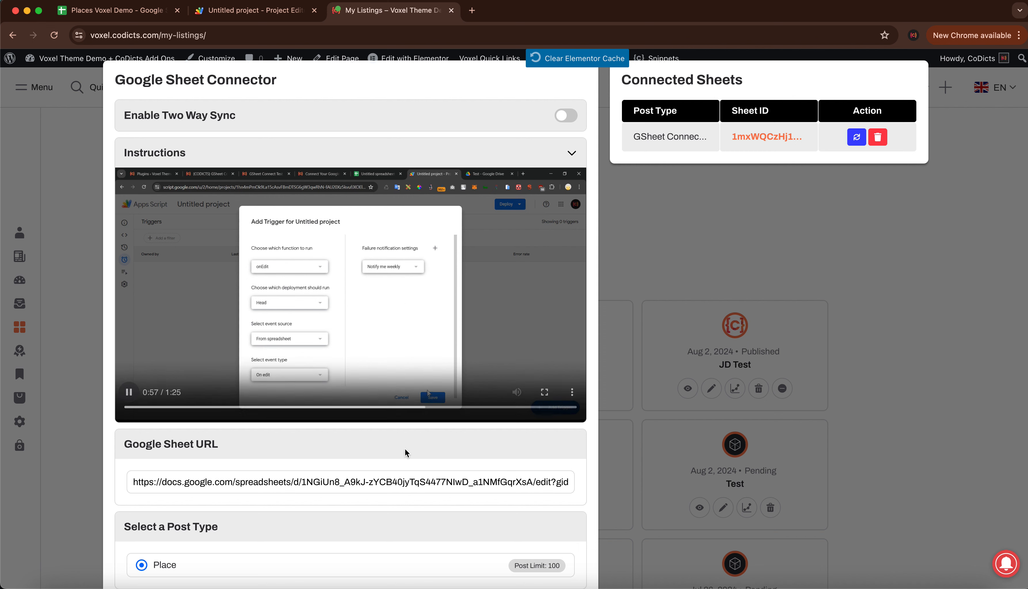
{"action": "left_click", "coordinate": [137, 399]}
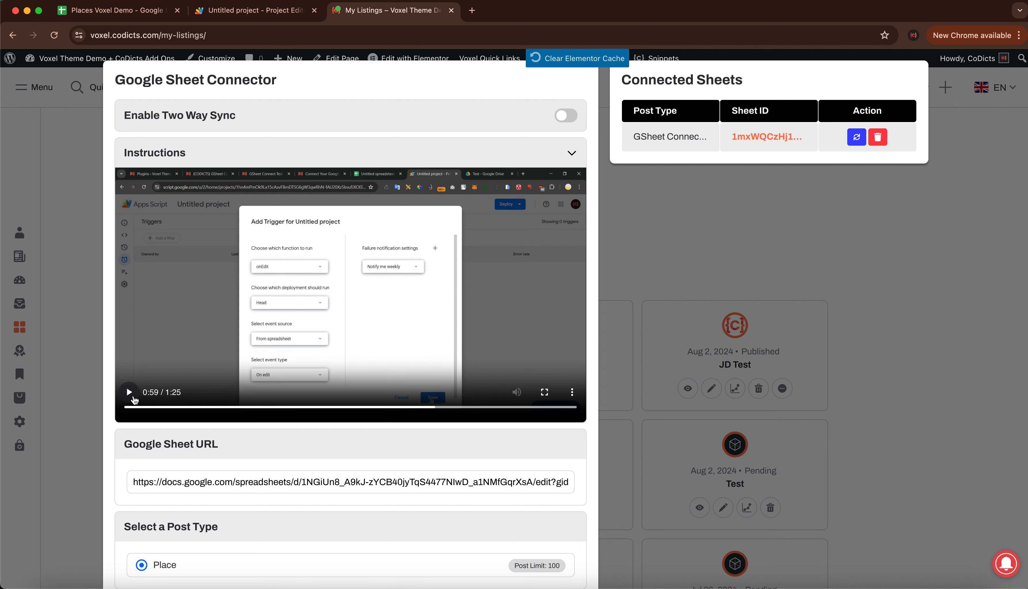
{"action": "left_click", "coordinate": [219, 14]}
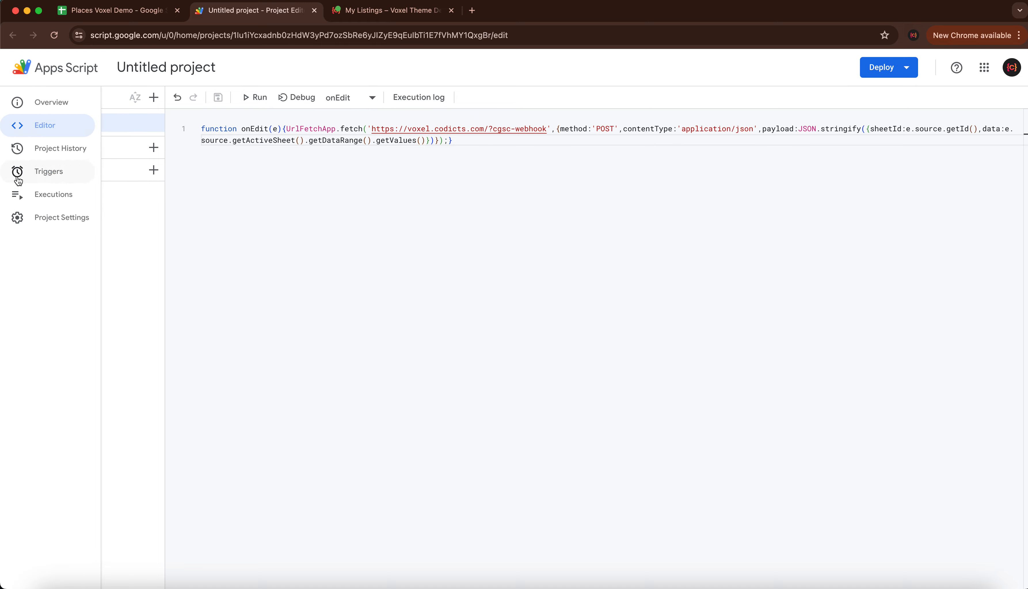
{"action": "left_click", "coordinate": [18, 180]}
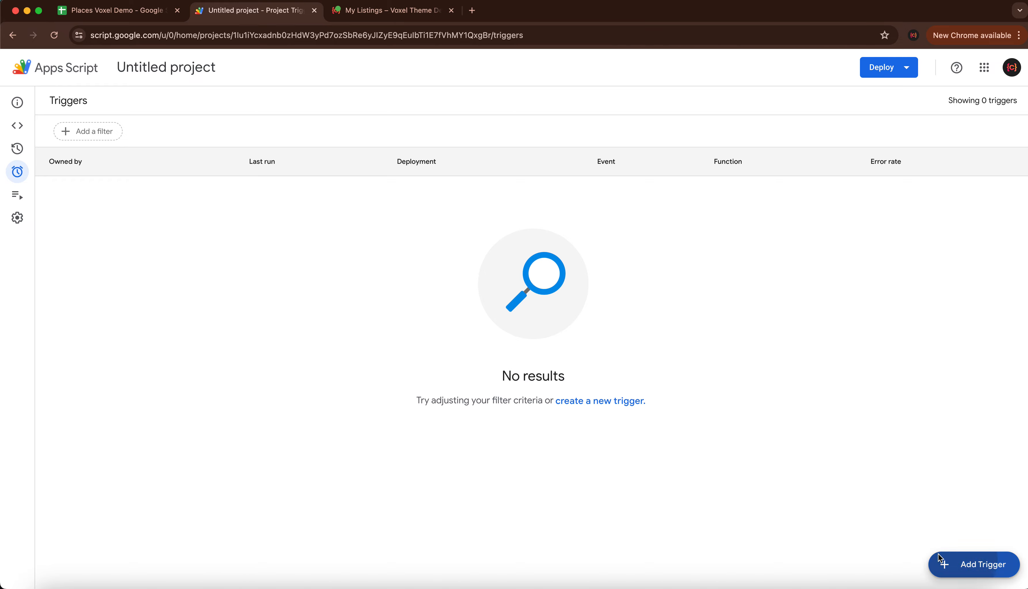
Step: Add an onEdit trigger with spreadsheet event type On edit and failure notifications set to Notify me weekly, and try to save it
{"action": "left_click", "coordinate": [977, 564]}
{"action": "left_click", "coordinate": [435, 441]}
{"action": "left_click", "coordinate": [411, 471]}
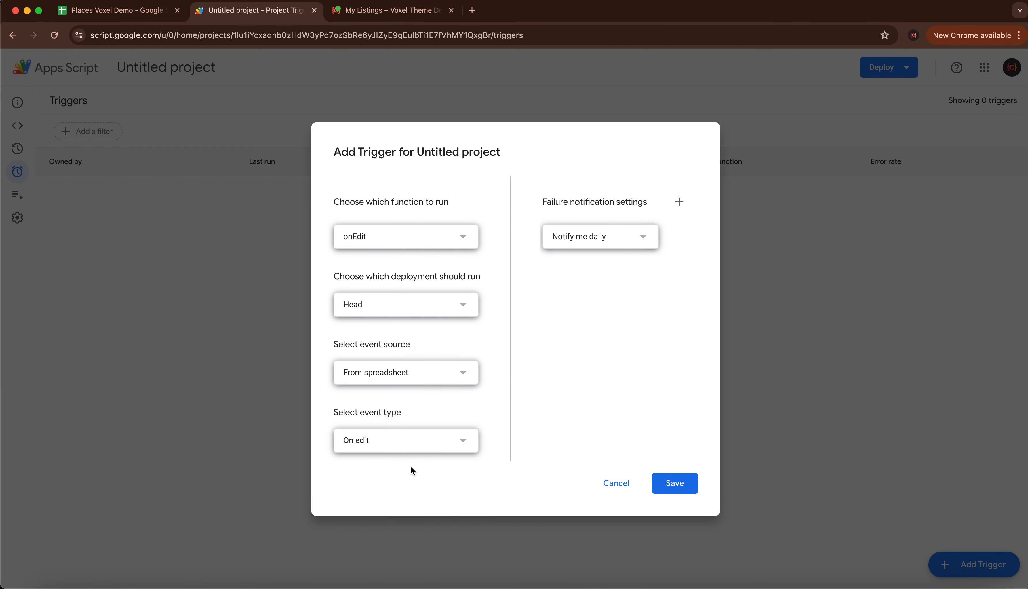
{"action": "left_click", "coordinate": [629, 236]}
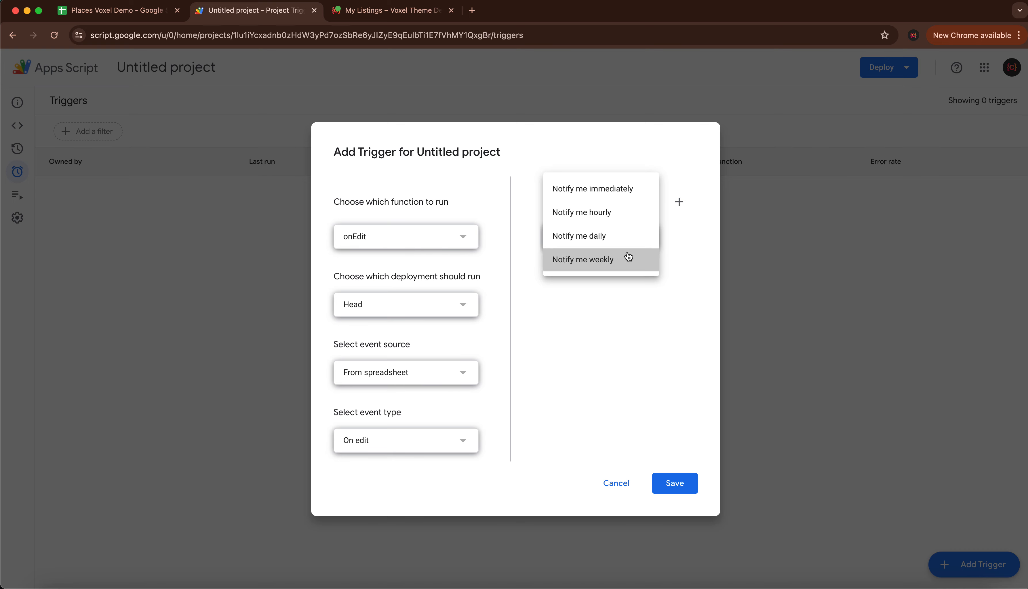
{"action": "left_click", "coordinate": [624, 257]}
{"action": "left_click", "coordinate": [688, 484]}
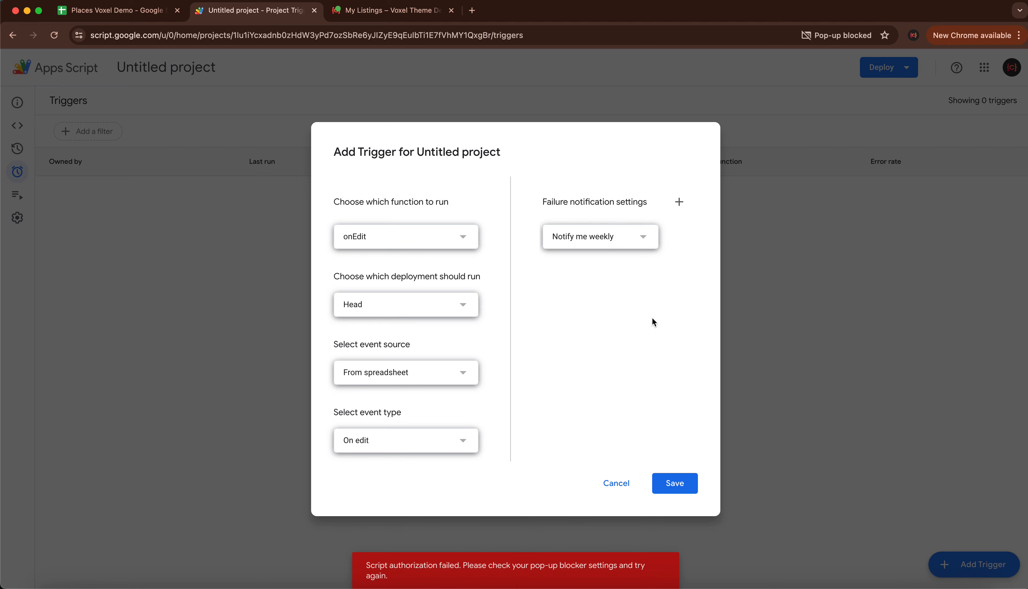
{"action": "left_click", "coordinate": [865, 36]}
{"action": "left_click", "coordinate": [800, 107]}
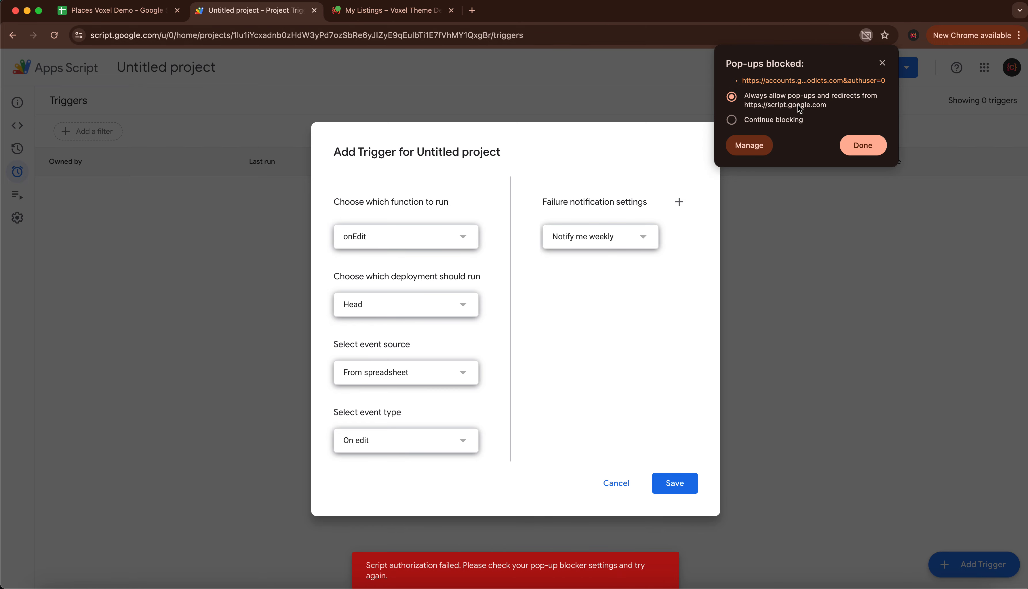
{"action": "left_click", "coordinate": [863, 143]}
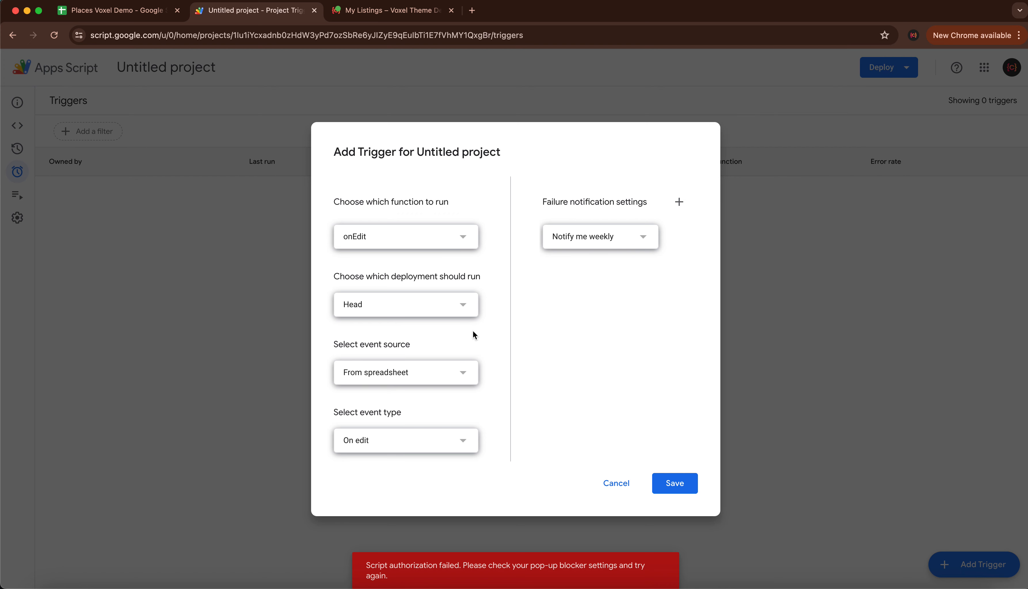
Step: Save the trigger again and authorize the script with the codicts.com Google account
{"action": "left_click", "coordinate": [659, 485]}
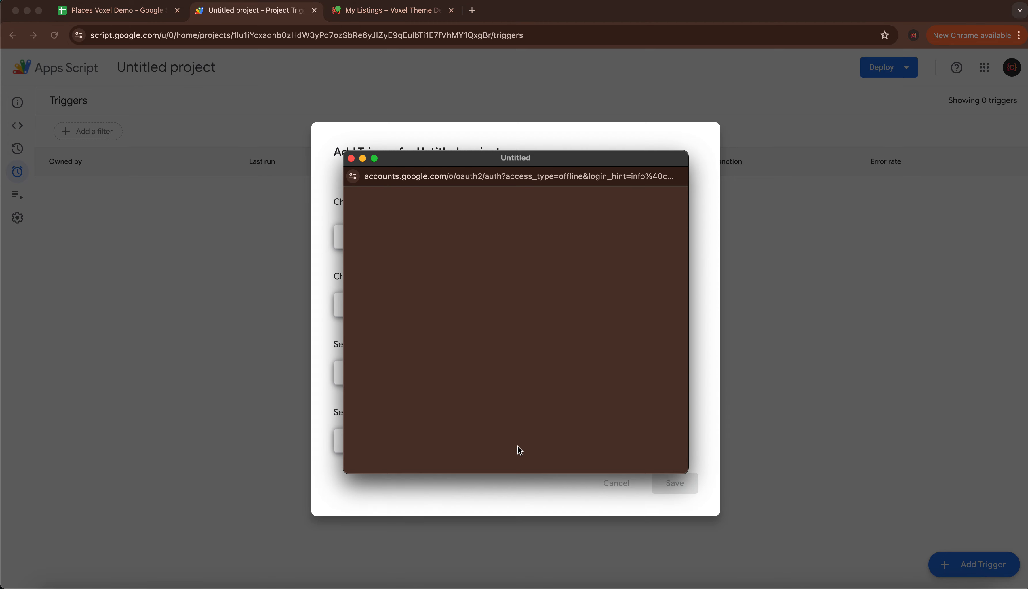
{"action": "left_click", "coordinate": [644, 267]}
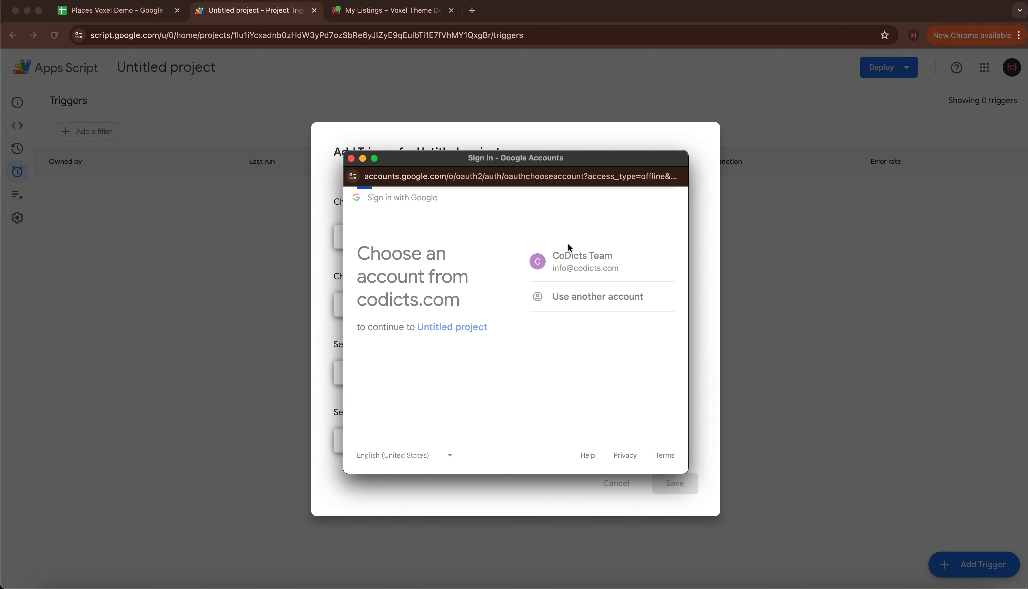
{"action": "scroll", "coordinate": [608, 362], "scroll_direction": "down", "scroll_amount": 5}
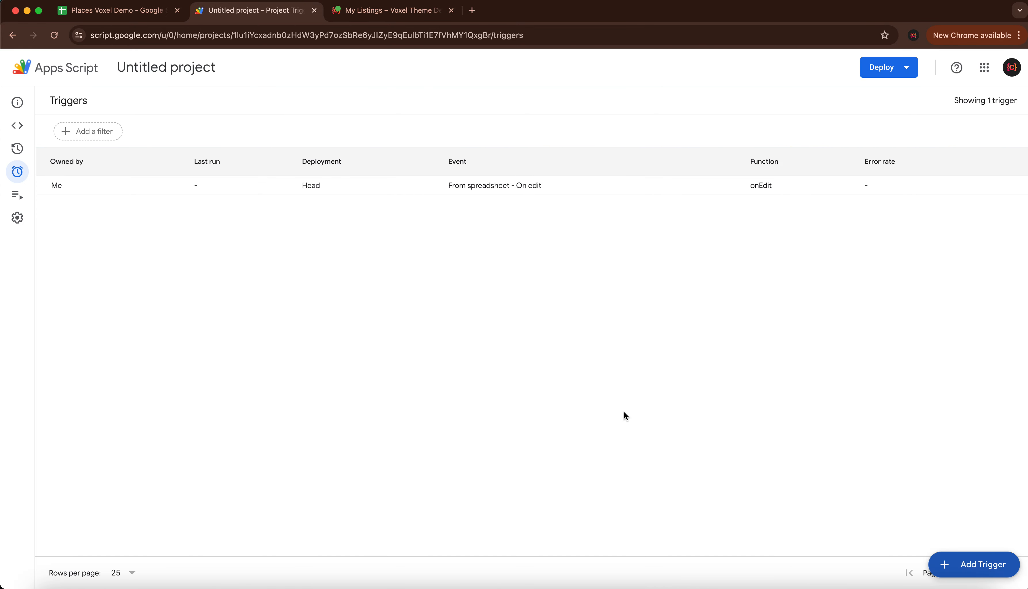
Step: Watch the rest of the instructions video on authorizing the script and saving the connection, and check the Apps Script project's trigger list
{"action": "left_click", "coordinate": [372, 9]}
{"action": "left_click", "coordinate": [419, 263]}
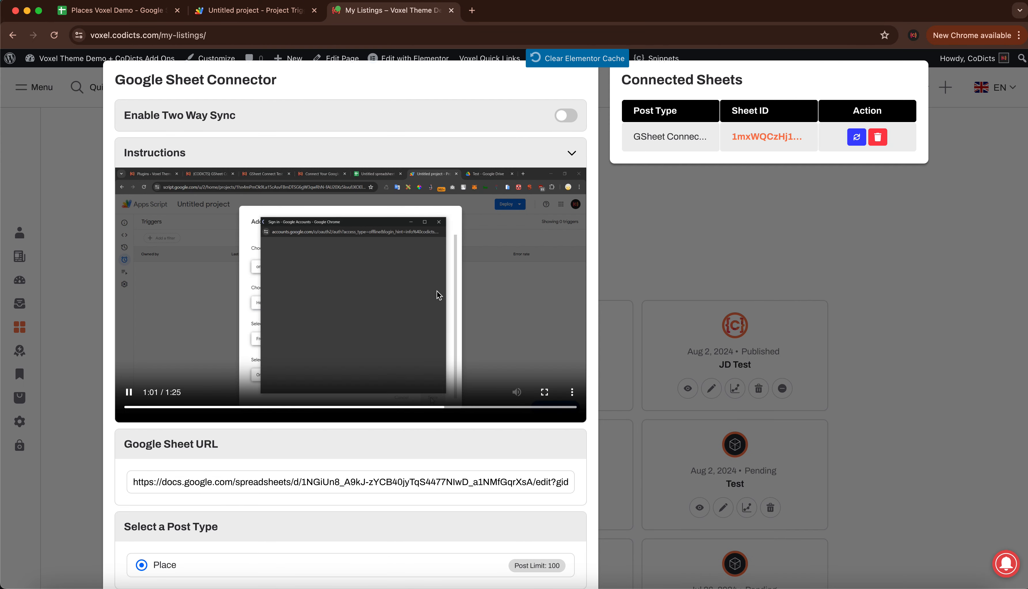
{"action": "left_click", "coordinate": [481, 407]}
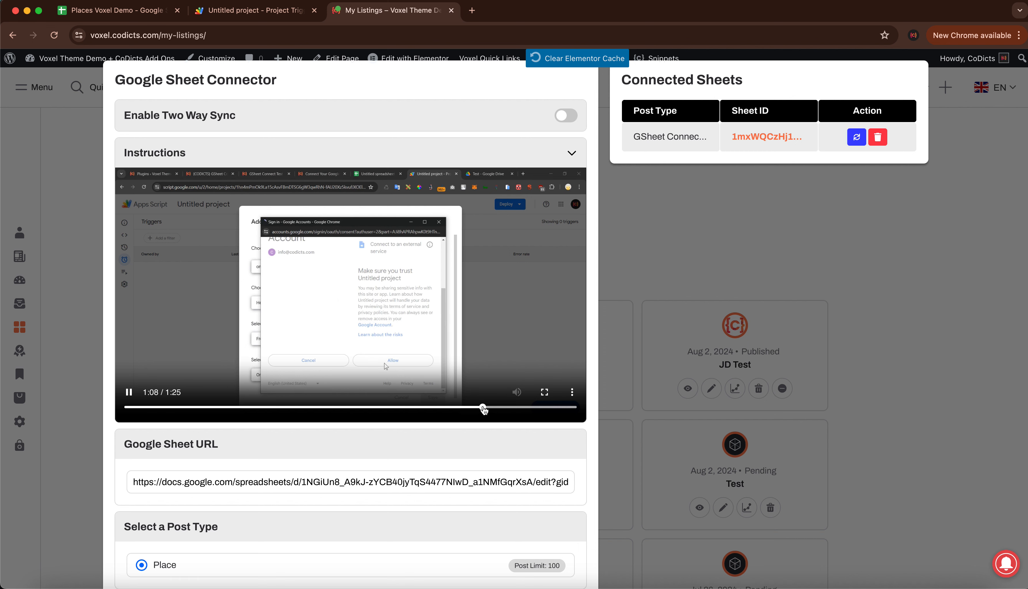
{"action": "left_click", "coordinate": [498, 407]}
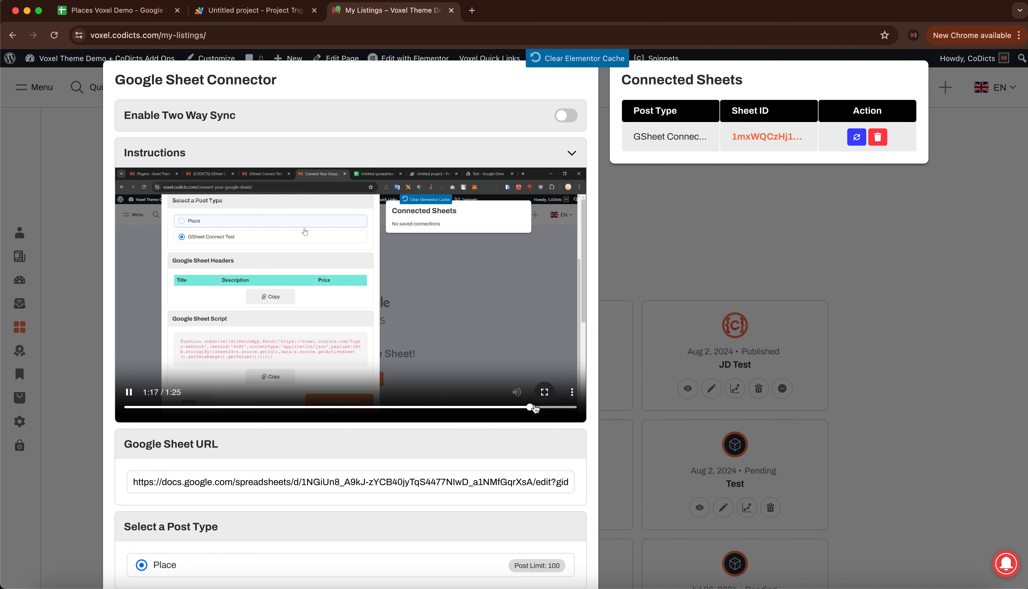
{"action": "left_click", "coordinate": [555, 405]}
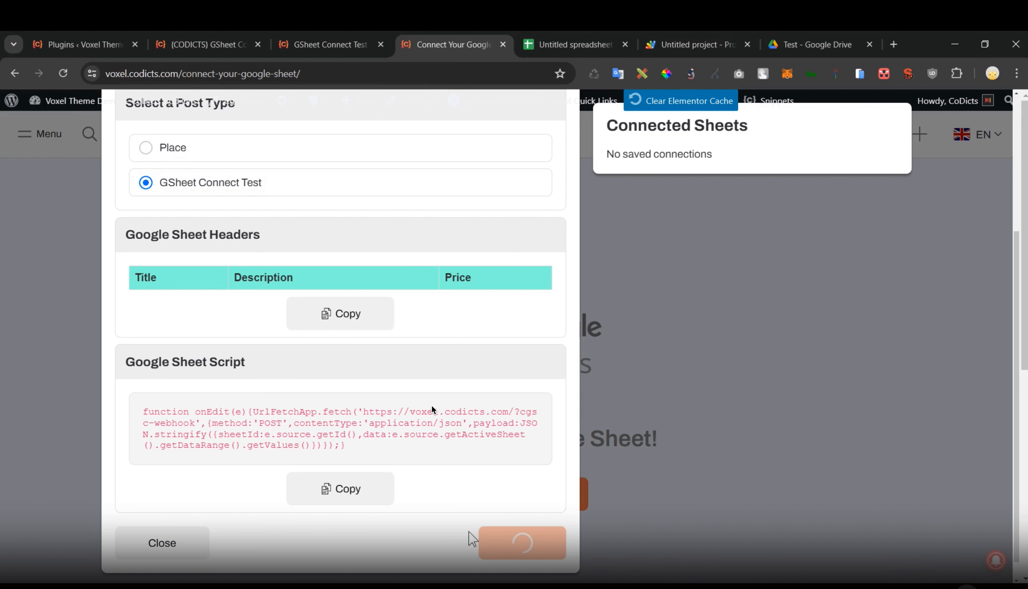
{"action": "key", "text": "Escape"}
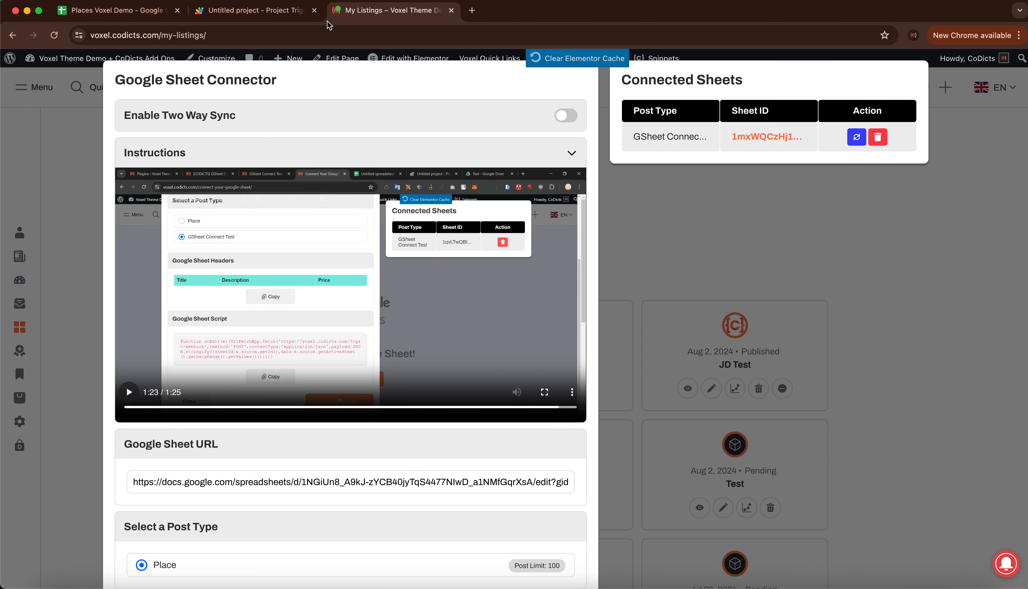
{"action": "left_click", "coordinate": [265, 9]}
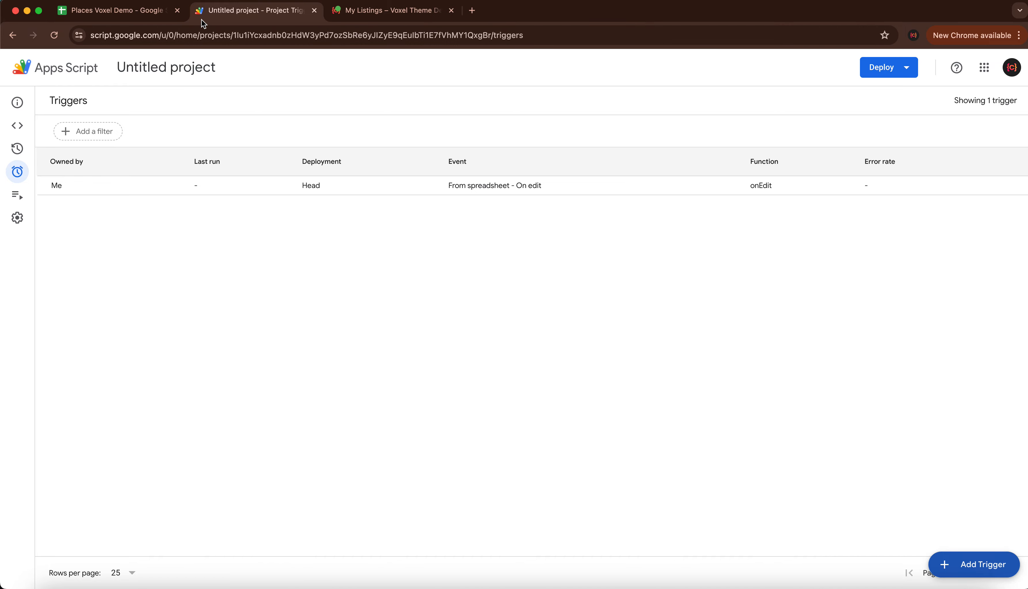
{"action": "left_click", "coordinate": [371, 12]}
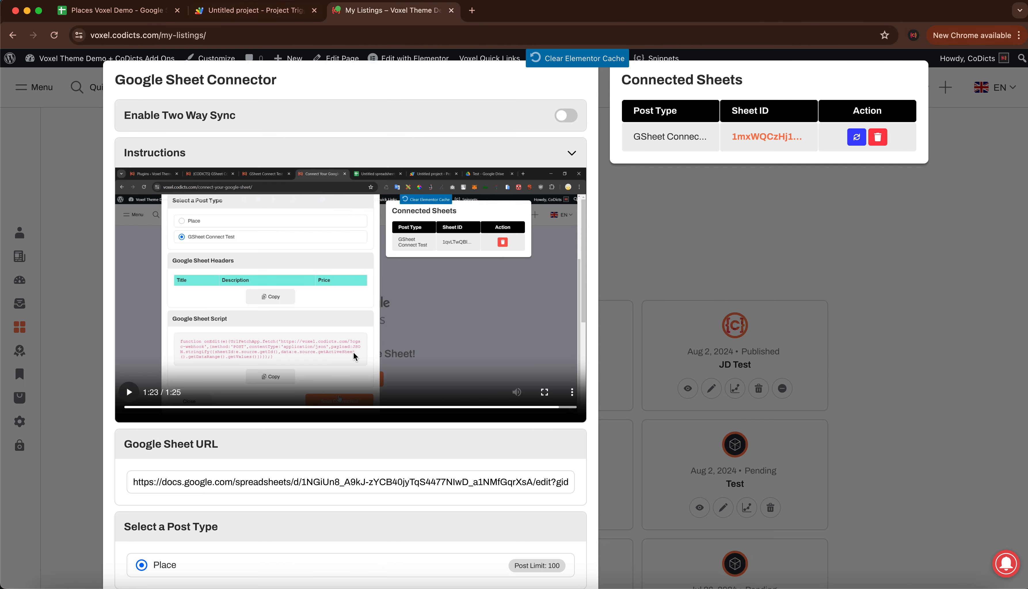
Step: Enable Two Way Sync and Admin Manager in the Google Sheet Connector
{"action": "scroll", "coordinate": [354, 351], "scroll_direction": "down", "scroll_amount": 10}
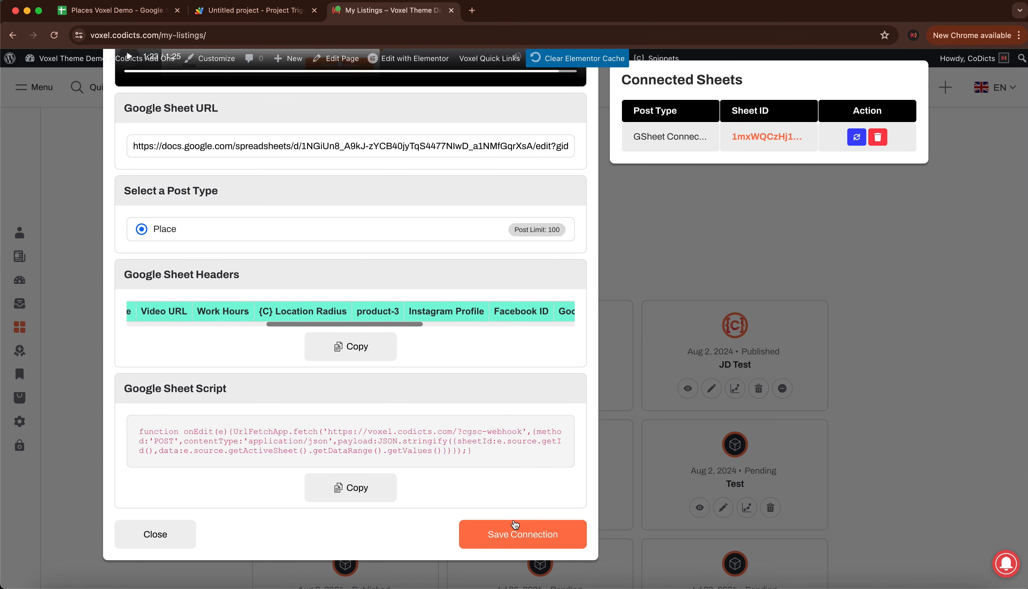
{"action": "scroll", "coordinate": [515, 512], "scroll_direction": "up", "scroll_amount": 10}
{"action": "scroll", "coordinate": [514, 512], "scroll_direction": "up", "scroll_amount": 1}
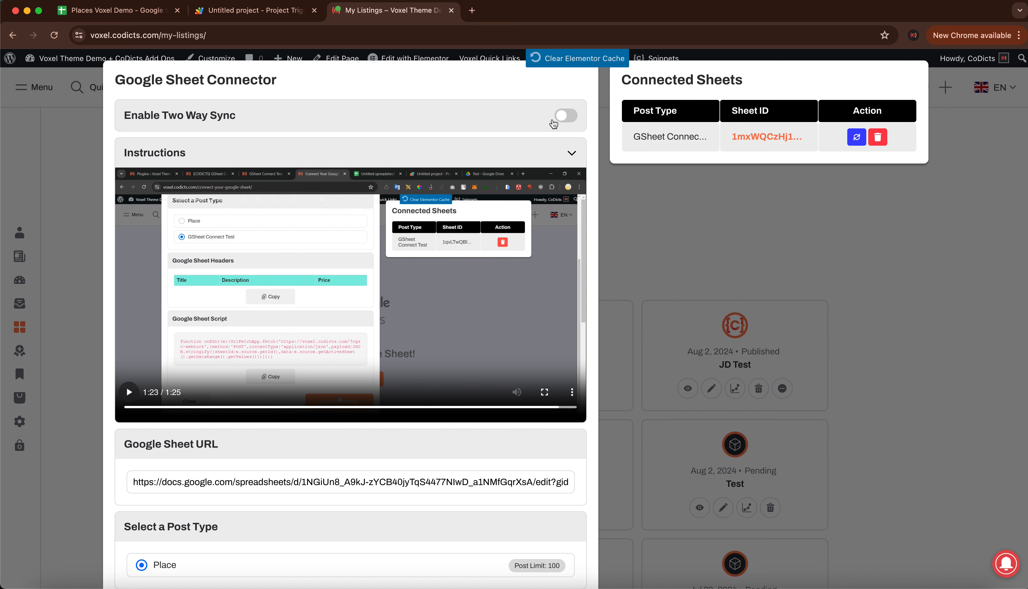
{"action": "left_click", "coordinate": [567, 118]}
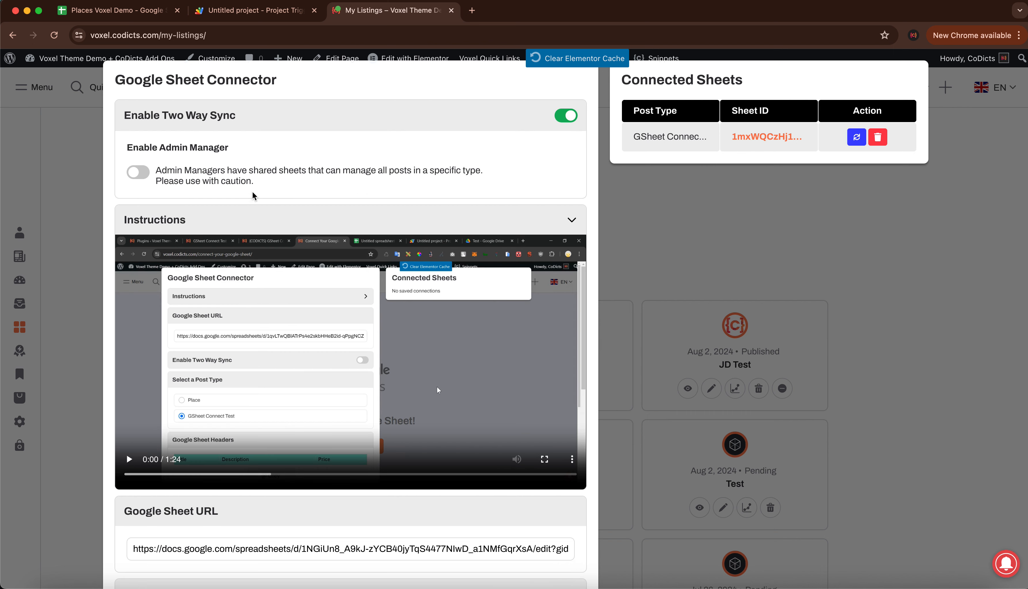
{"action": "left_click", "coordinate": [140, 175]}
{"action": "scroll", "coordinate": [325, 203], "scroll_direction": "down", "scroll_amount": 3}
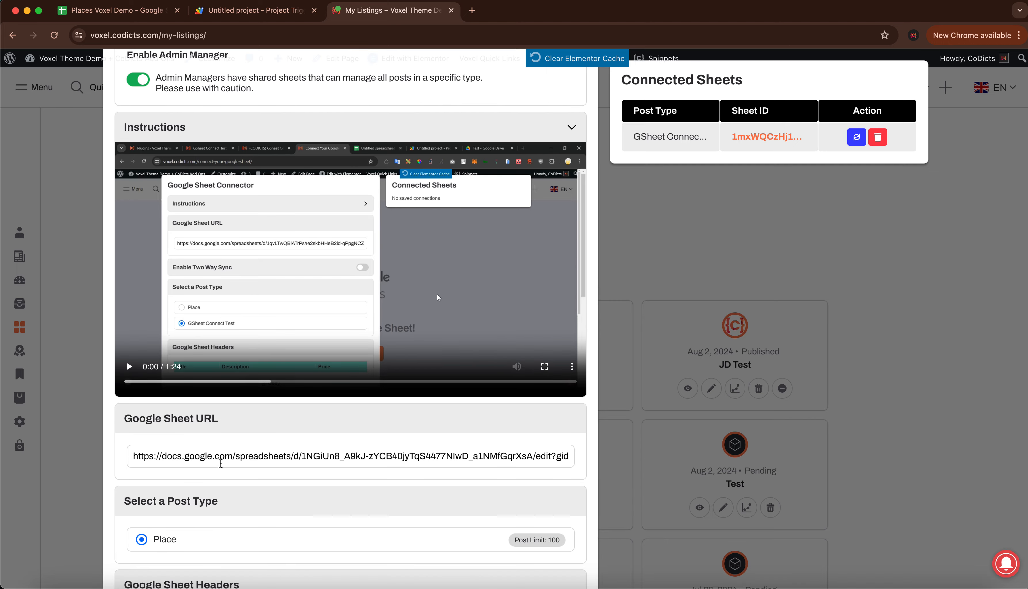
Step: Watch the opening of the two-way sync instructions video, up to the part on copying the new Google Sheet script
{"action": "left_click", "coordinate": [126, 376]}
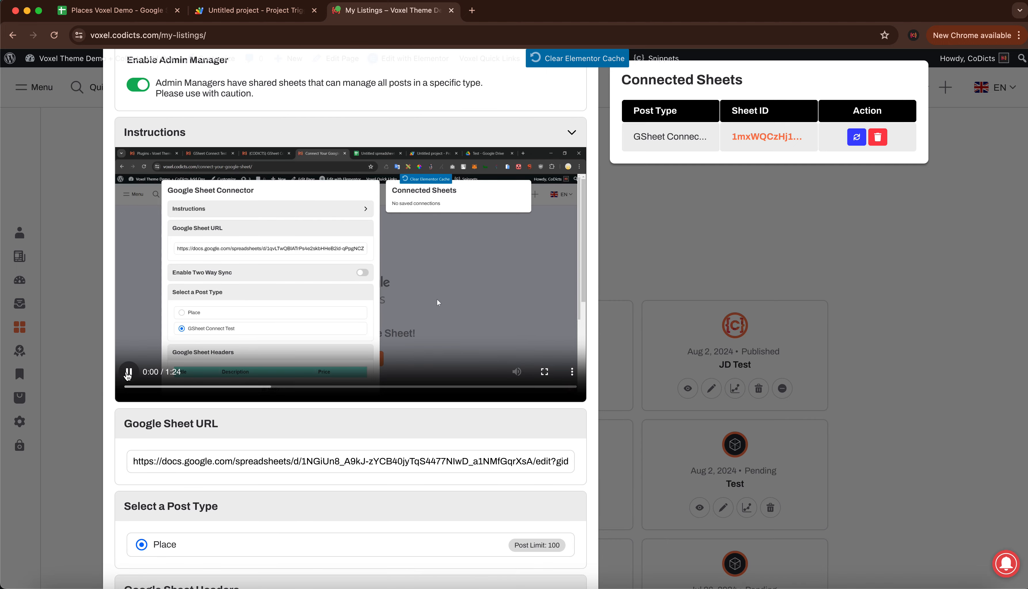
{"action": "scroll", "coordinate": [248, 380], "scroll_direction": "up", "scroll_amount": 1}
{"action": "left_click", "coordinate": [137, 402]}
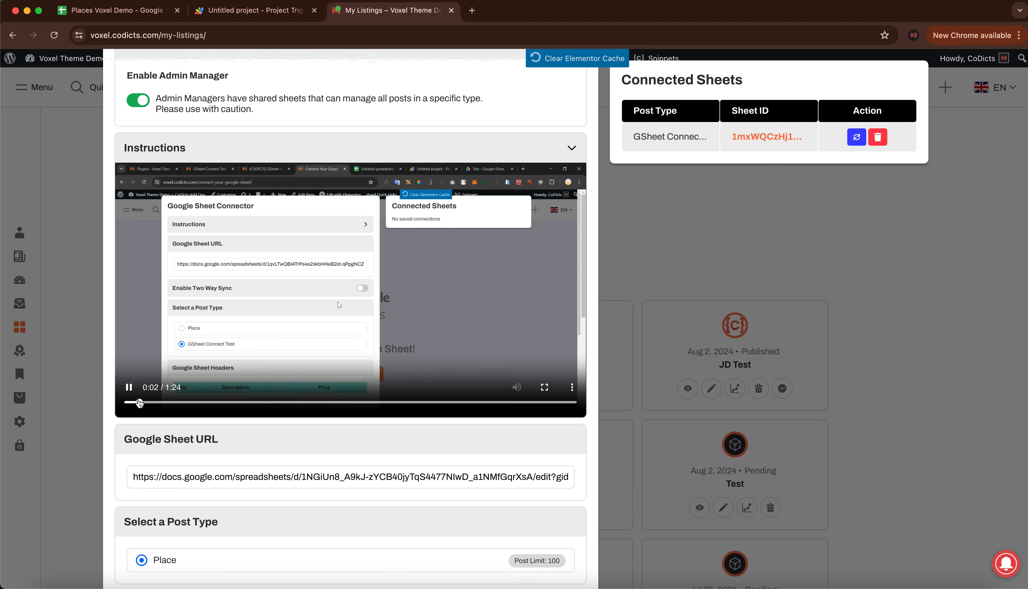
{"action": "left_click_drag", "start_coordinate": [150, 404], "coordinate": [200, 403]}
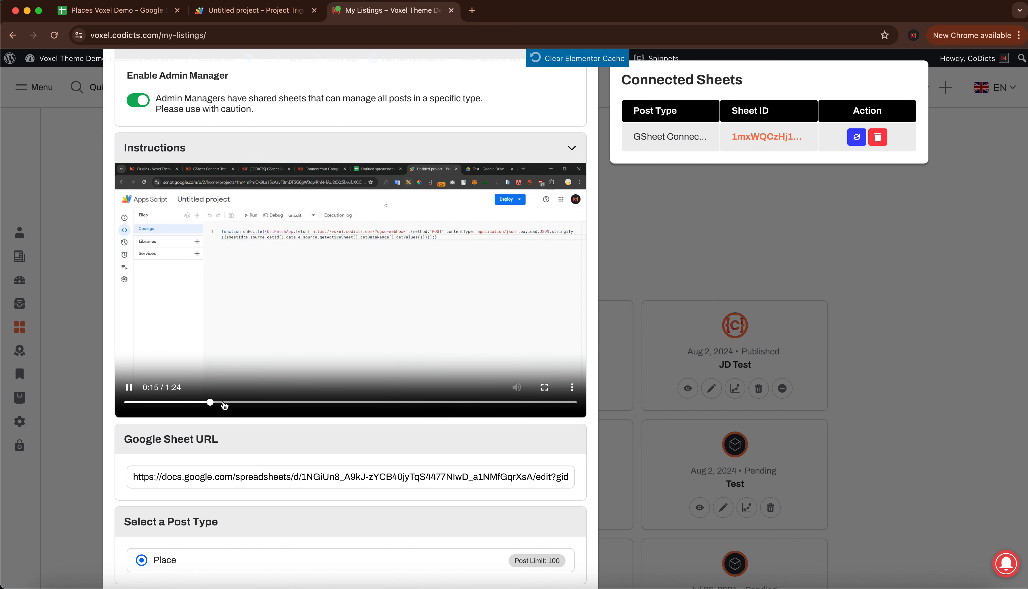
{"action": "left_click", "coordinate": [128, 387]}
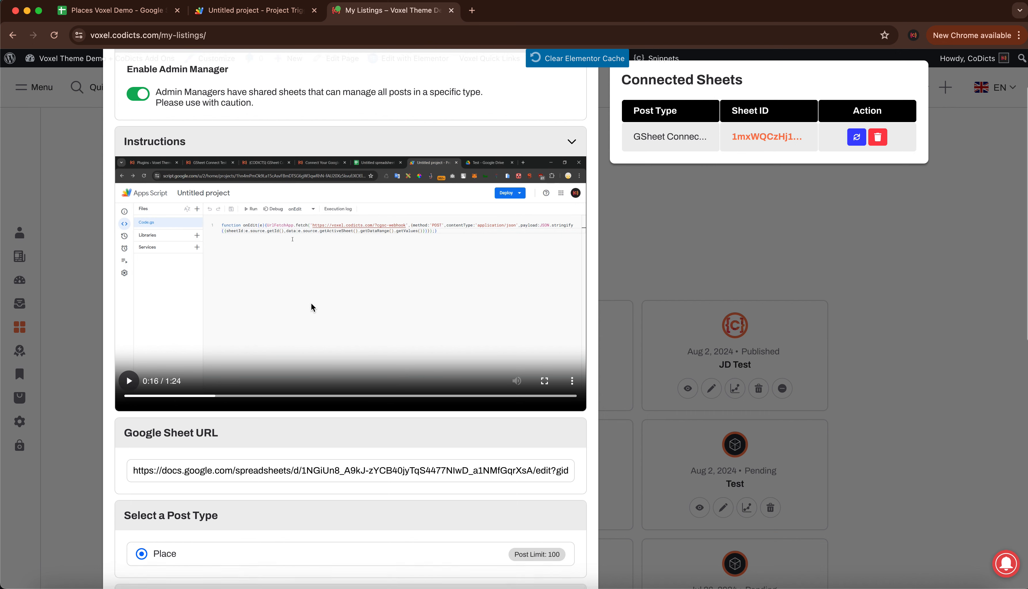
{"action": "scroll", "coordinate": [266, 224], "scroll_direction": "up", "scroll_amount": 2}
{"action": "scroll", "coordinate": [271, 282], "scroll_direction": "down", "scroll_amount": 2}
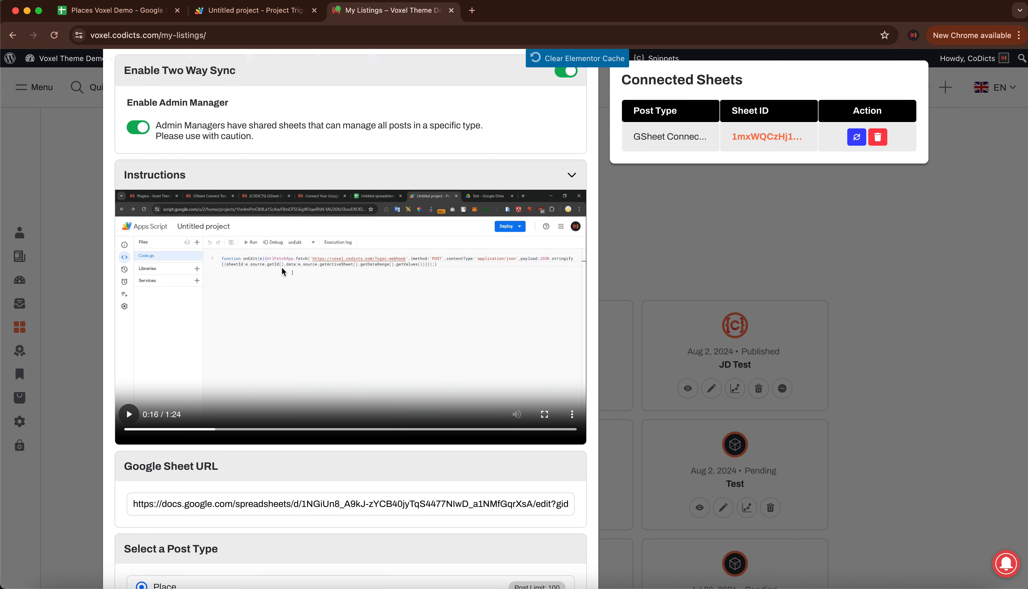
{"action": "left_click", "coordinate": [129, 415]}
{"action": "scroll", "coordinate": [269, 424], "scroll_direction": "down", "scroll_amount": 1}
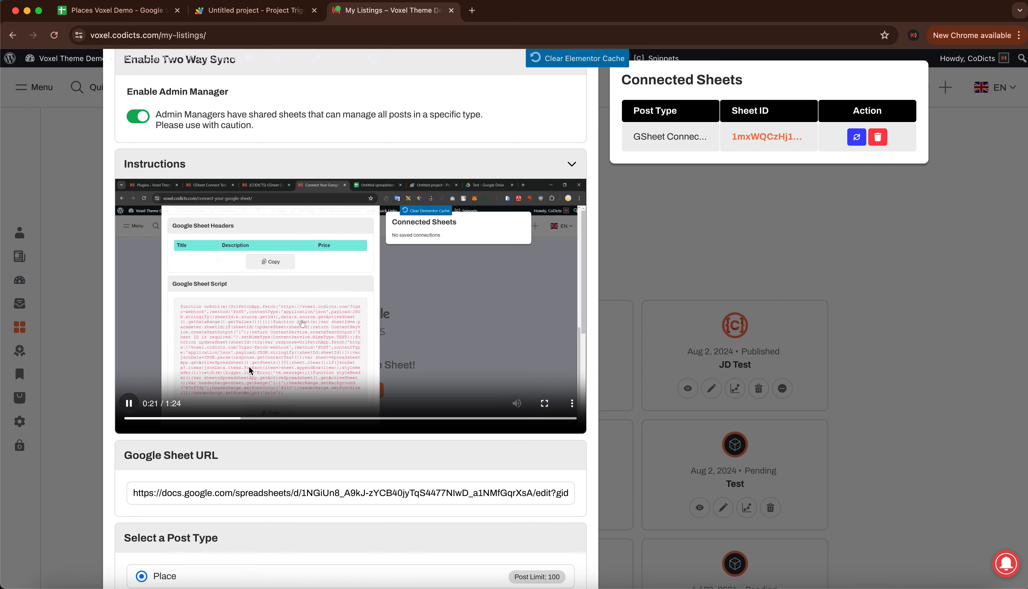
Step: Copy the connector's two-way sync Google Sheet Script, replace the Code.gs contents with it, and save the Apps Script project
{"action": "scroll", "coordinate": [368, 518], "scroll_direction": "down", "scroll_amount": 10}
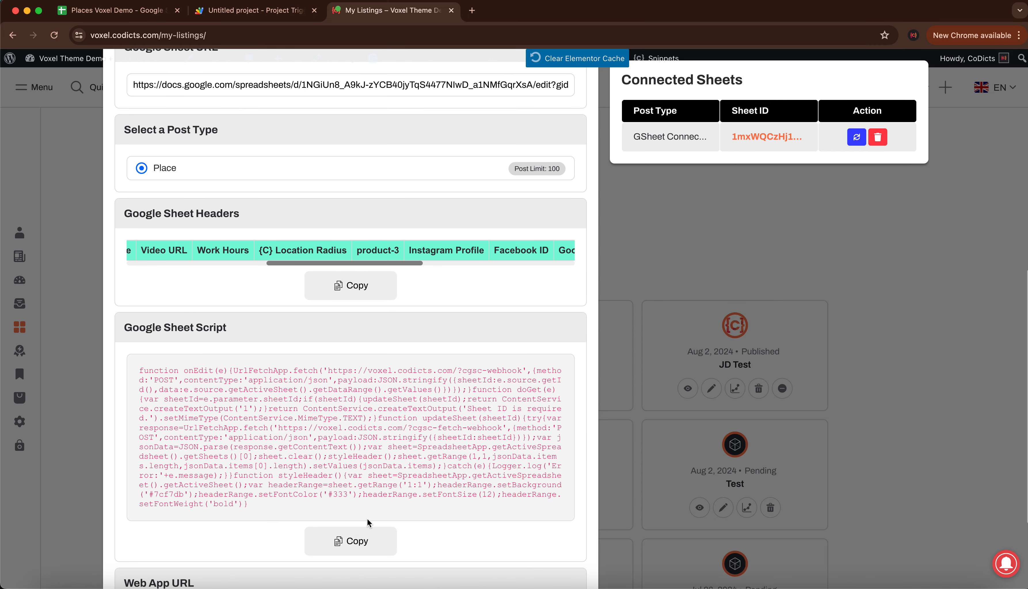
{"action": "left_click", "coordinate": [368, 507]}
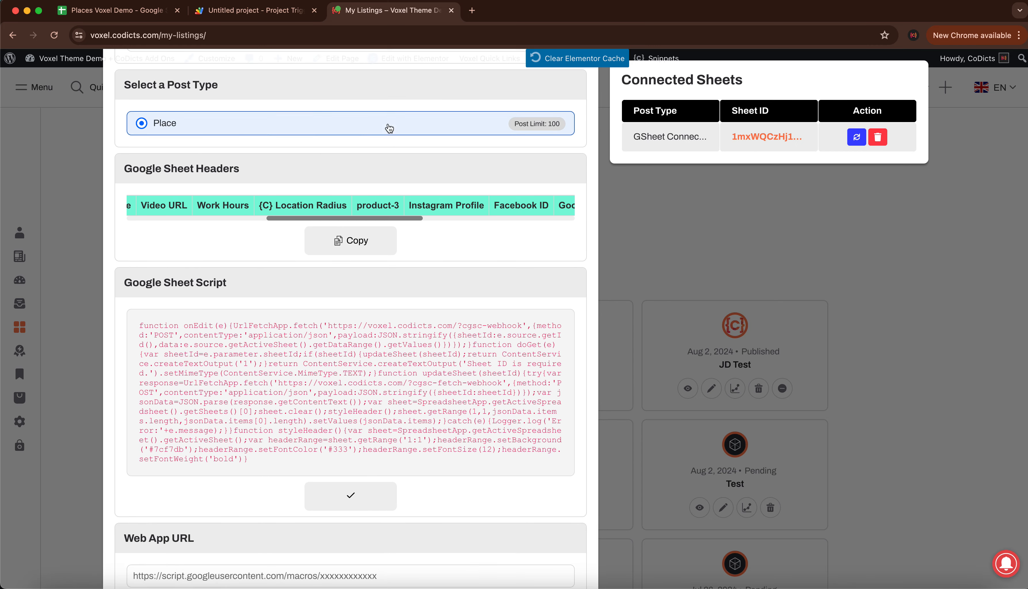
{"action": "left_click", "coordinate": [252, 10]}
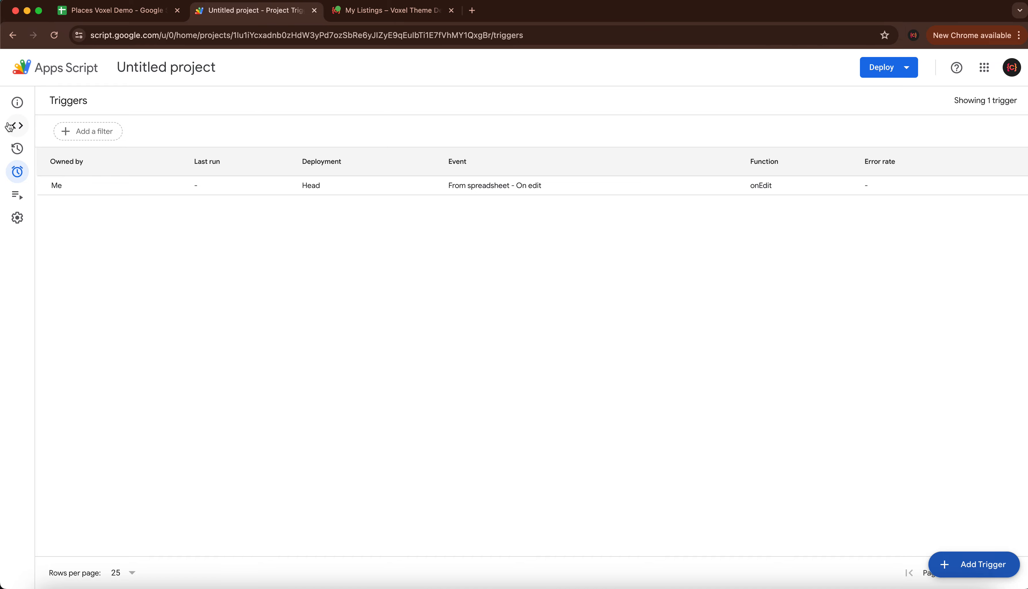
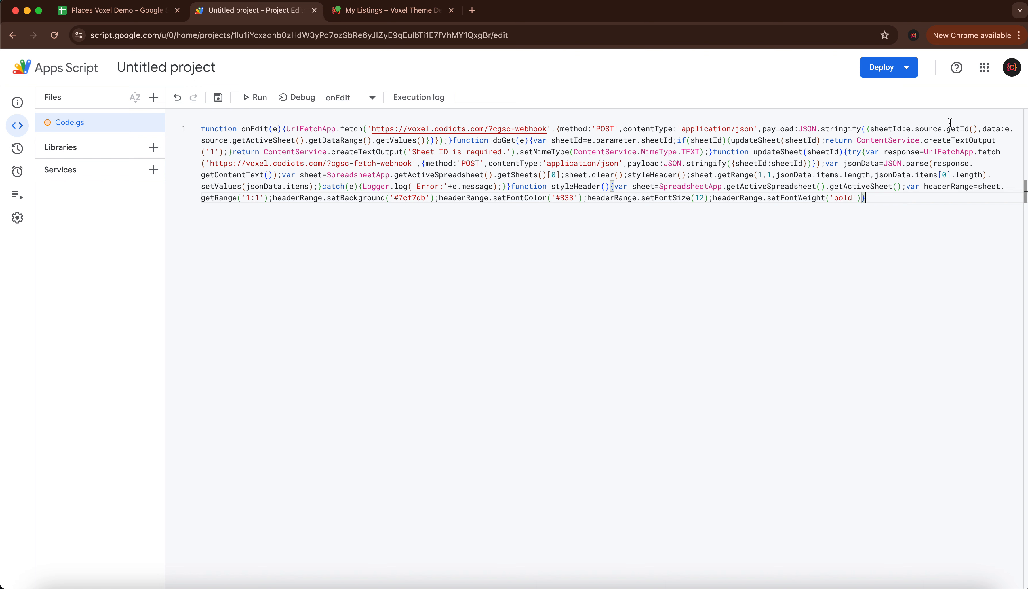
{"action": "left_click", "coordinate": [218, 97]}
Step: Watch the deployment section of the two-way sync instructions video and pause it at the new deployment configuration
{"action": "left_click", "coordinate": [379, 10]}
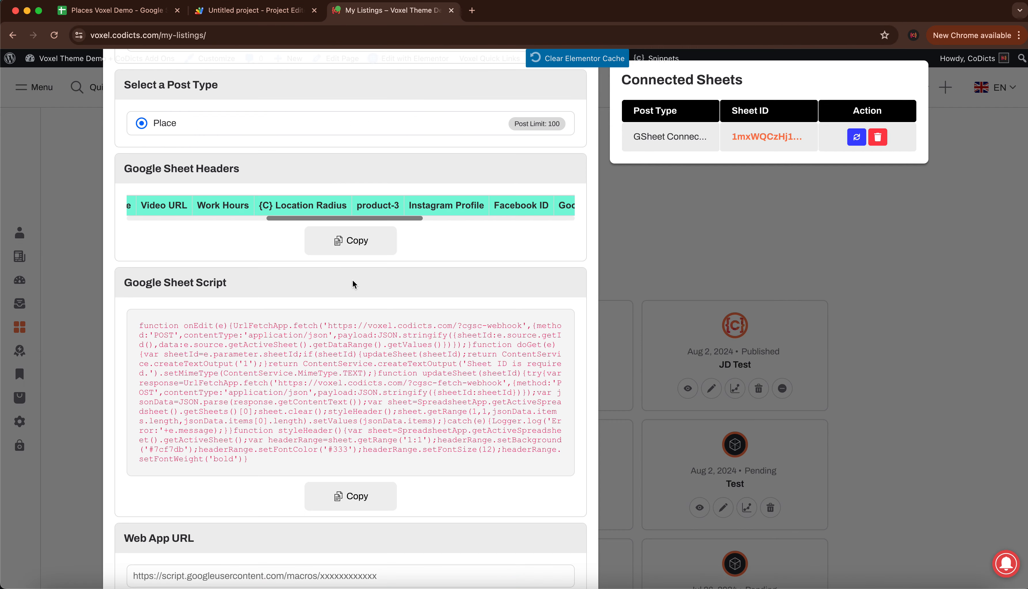
{"action": "scroll", "coordinate": [363, 471], "scroll_direction": "down", "scroll_amount": 2}
{"action": "scroll", "coordinate": [347, 378], "scroll_direction": "up", "scroll_amount": 10}
{"action": "left_click", "coordinate": [154, 266]}
{"action": "scroll", "coordinate": [399, 256], "scroll_direction": "up", "scroll_amount": 3}
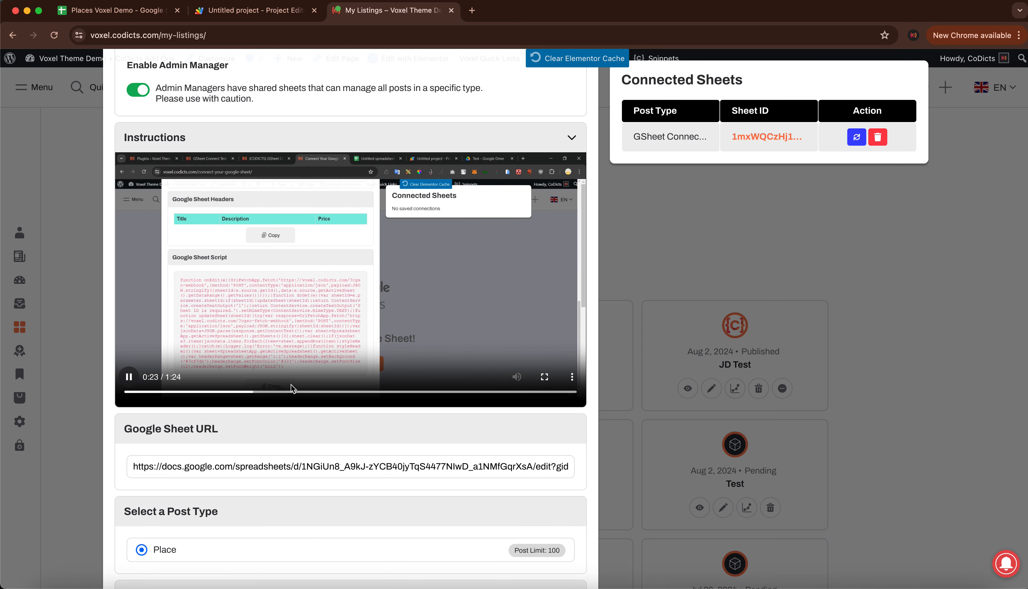
{"action": "left_click_drag", "start_coordinate": [287, 393], "coordinate": [314, 392]}
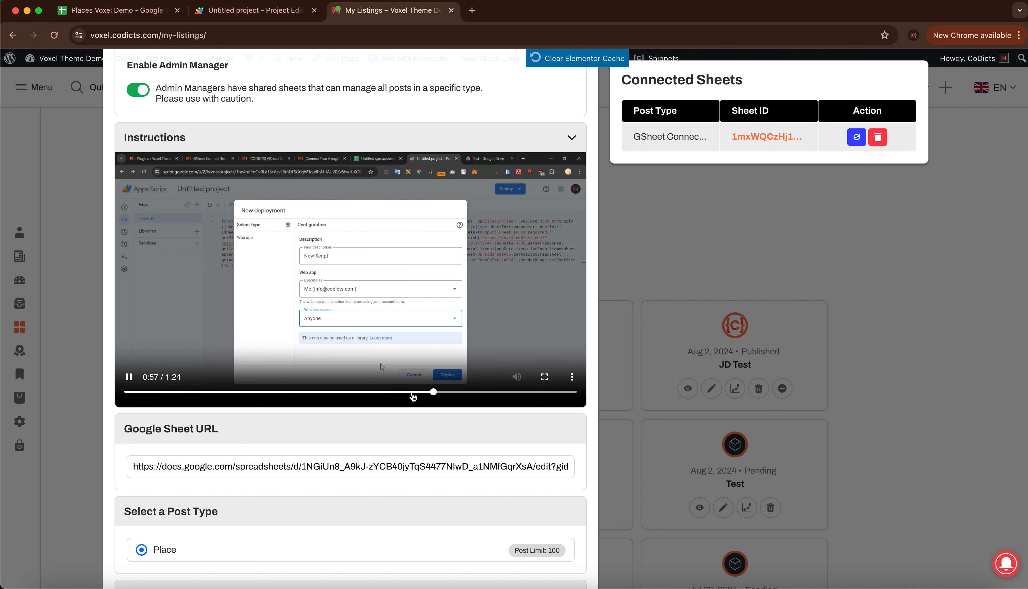
{"action": "left_click", "coordinate": [130, 377]}
Step: Deploy the Apps Script project as a new Web app with description New Script and access for Anyone
{"action": "left_click", "coordinate": [245, 10]}
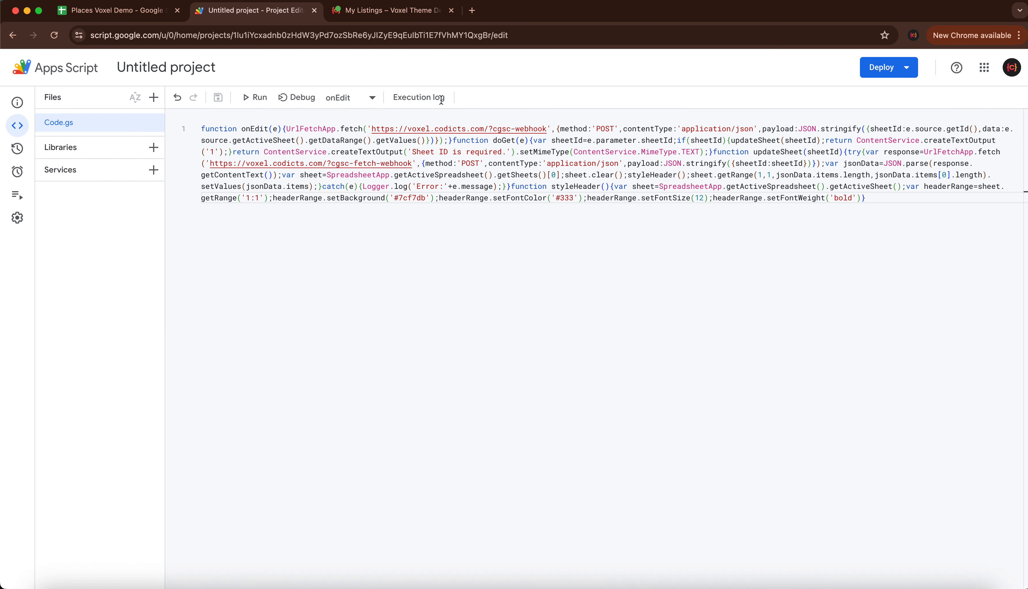
{"action": "left_click", "coordinate": [892, 68]}
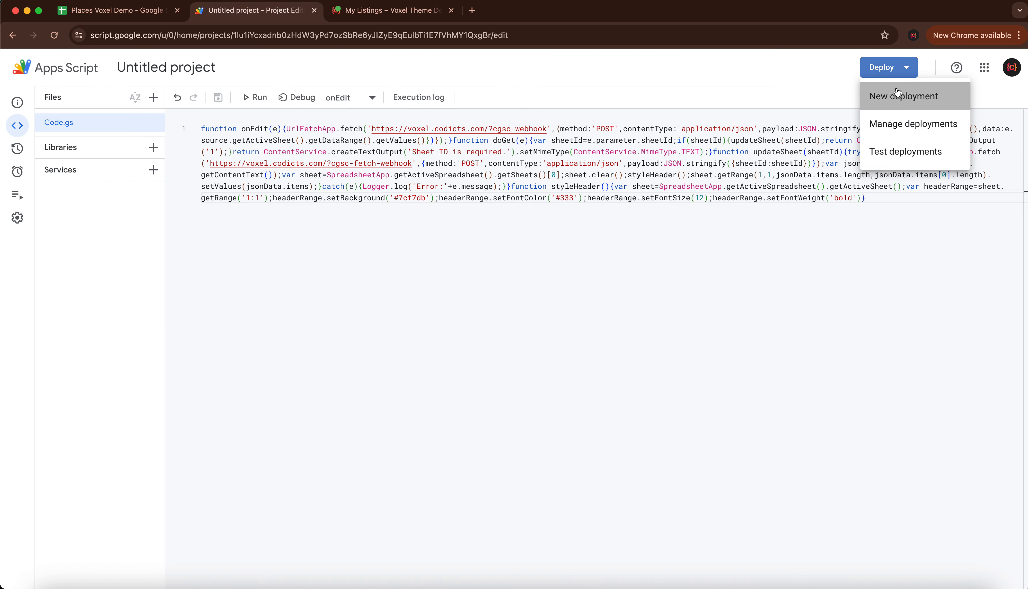
{"action": "left_click", "coordinate": [897, 92]}
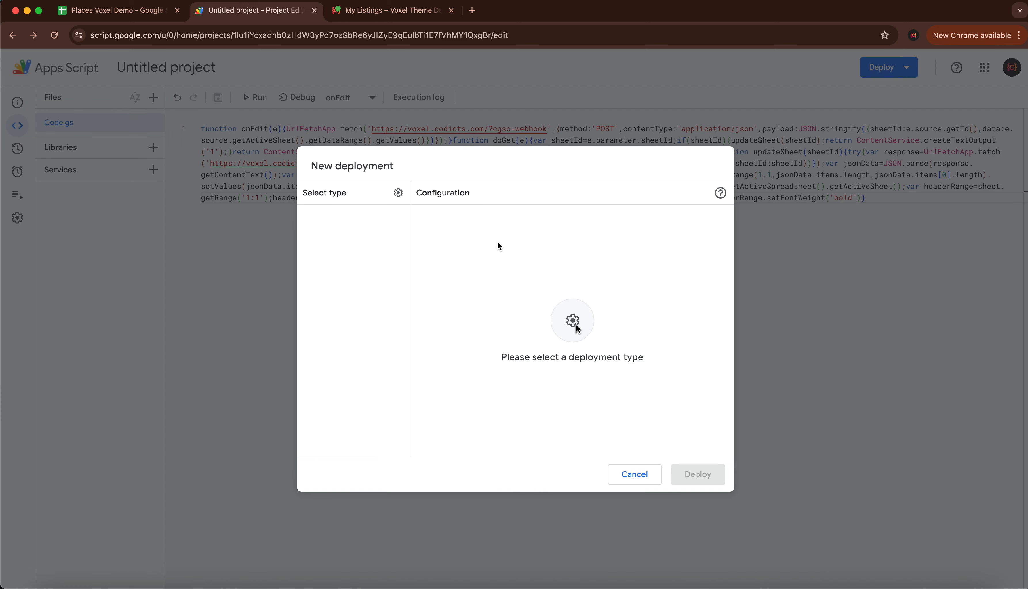
{"action": "left_click", "coordinate": [398, 192]}
{"action": "left_click", "coordinate": [427, 221]}
{"action": "left_click", "coordinate": [511, 243]}
{"action": "type", "text": "New C"}
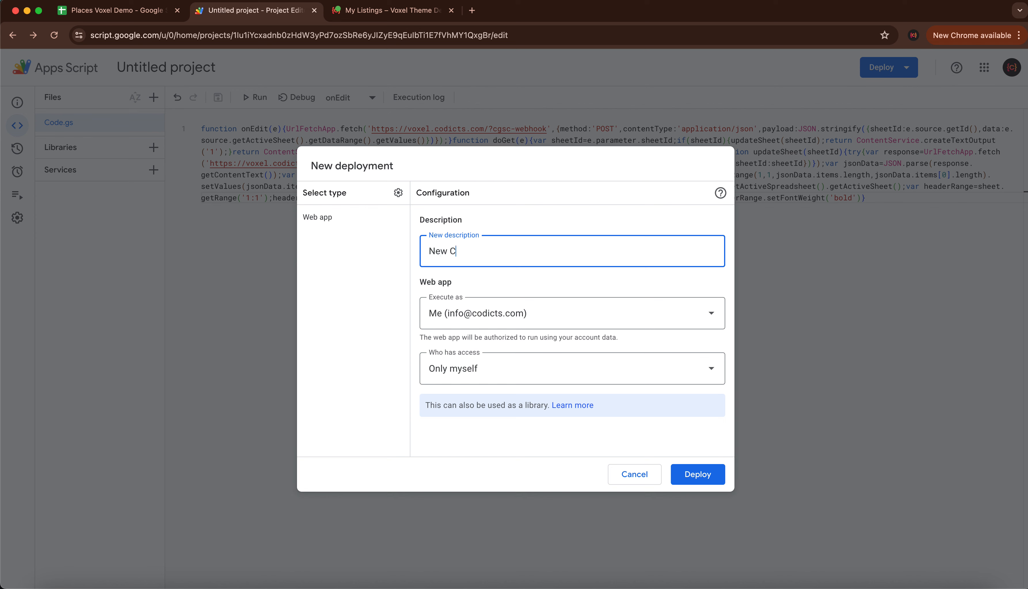
{"action": "key", "text": "BackSpace"}
{"action": "type", "text": "Script"}
{"action": "left_click", "coordinate": [529, 355]}
{"action": "left_click", "coordinate": [516, 443]}
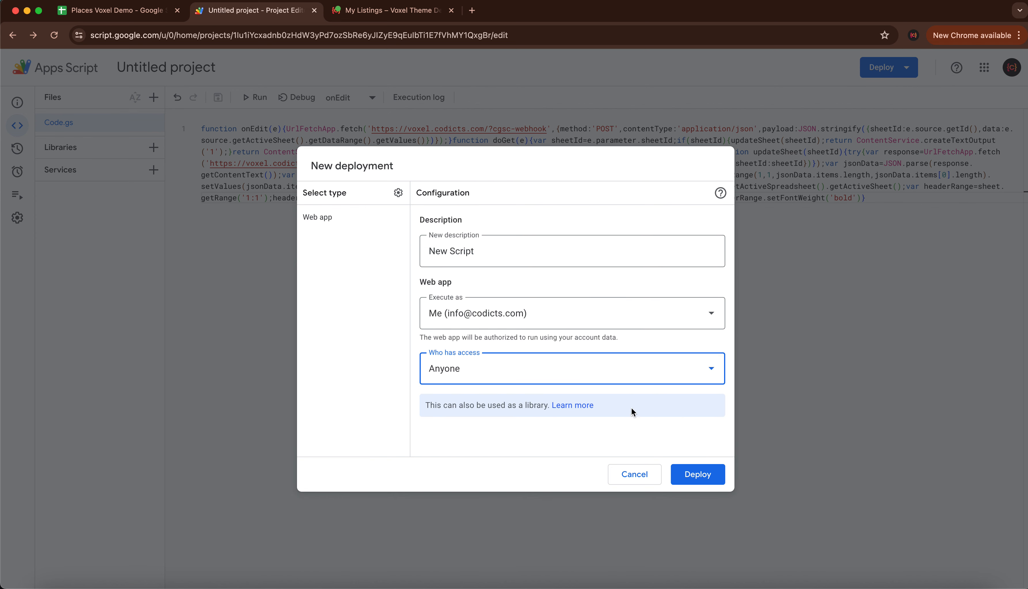
{"action": "left_click", "coordinate": [697, 474]}
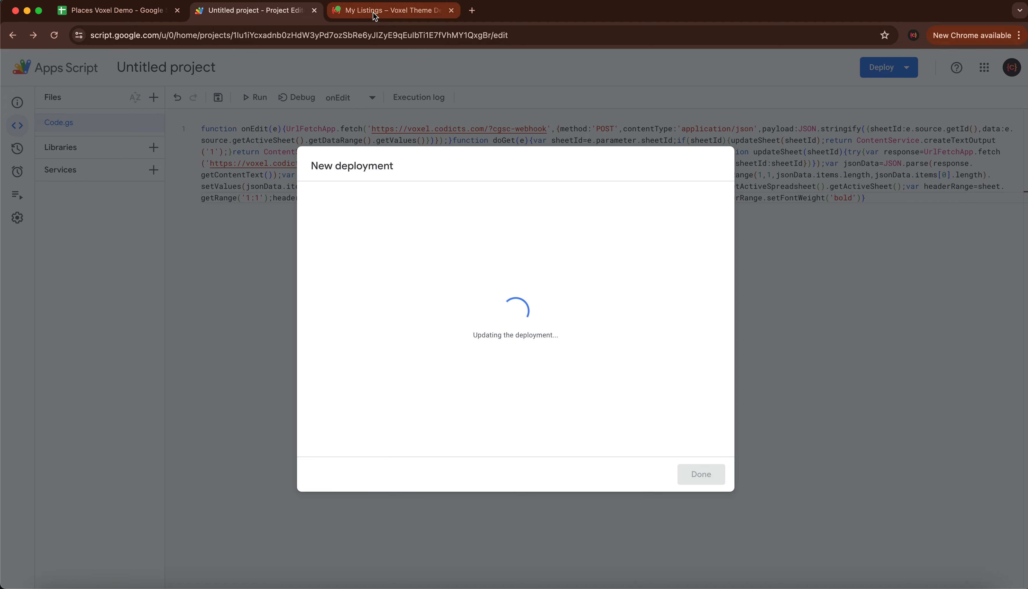
Step: Watch the video's part on the finished deployment and copy the web app URL of the new Apps Script deployment
{"action": "left_click", "coordinate": [426, 10]}
{"action": "left_click", "coordinate": [365, 338]}
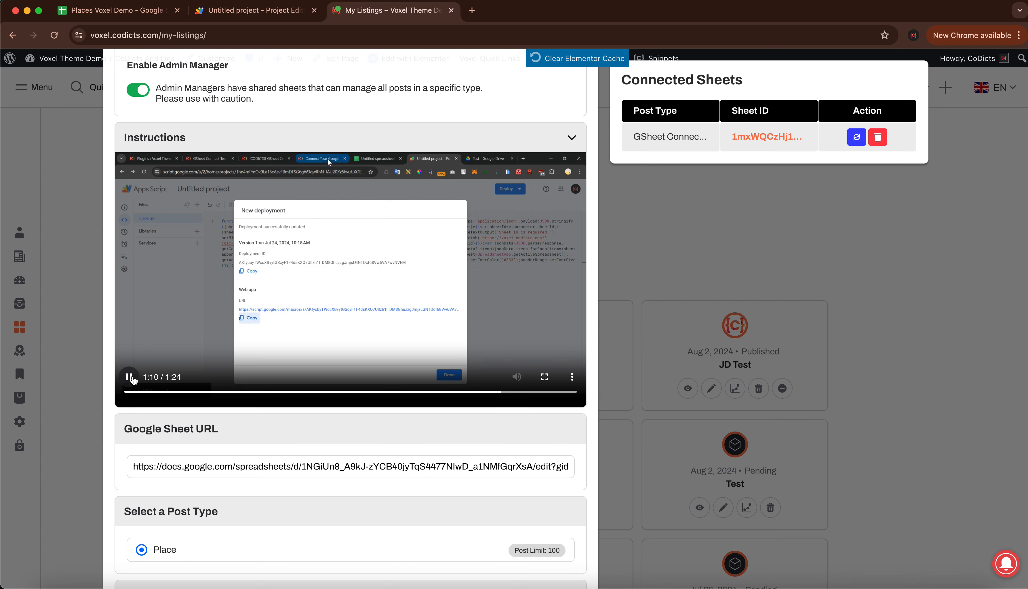
{"action": "left_click", "coordinate": [130, 377]}
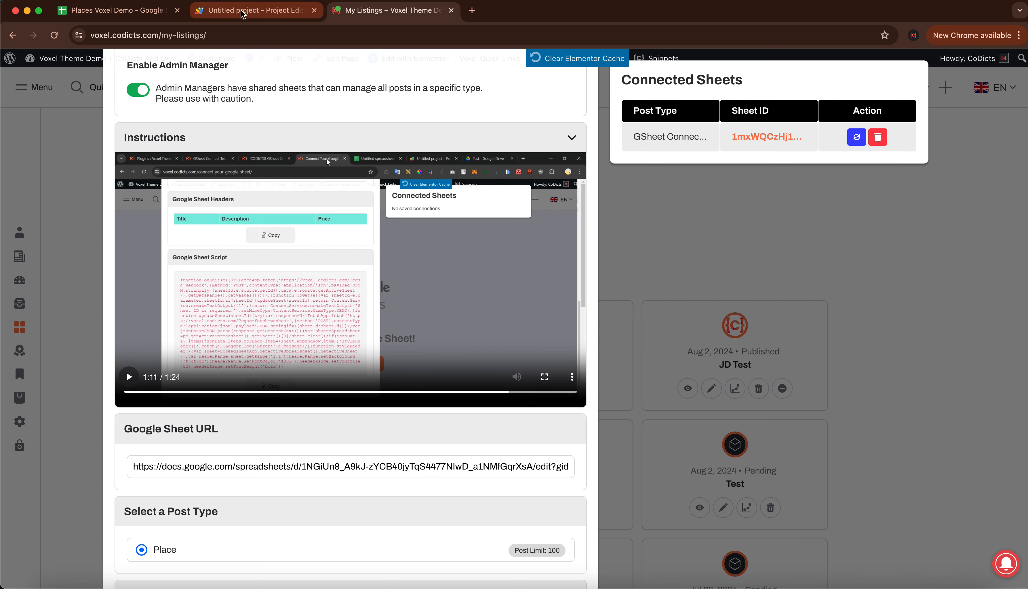
{"action": "left_click", "coordinate": [243, 18]}
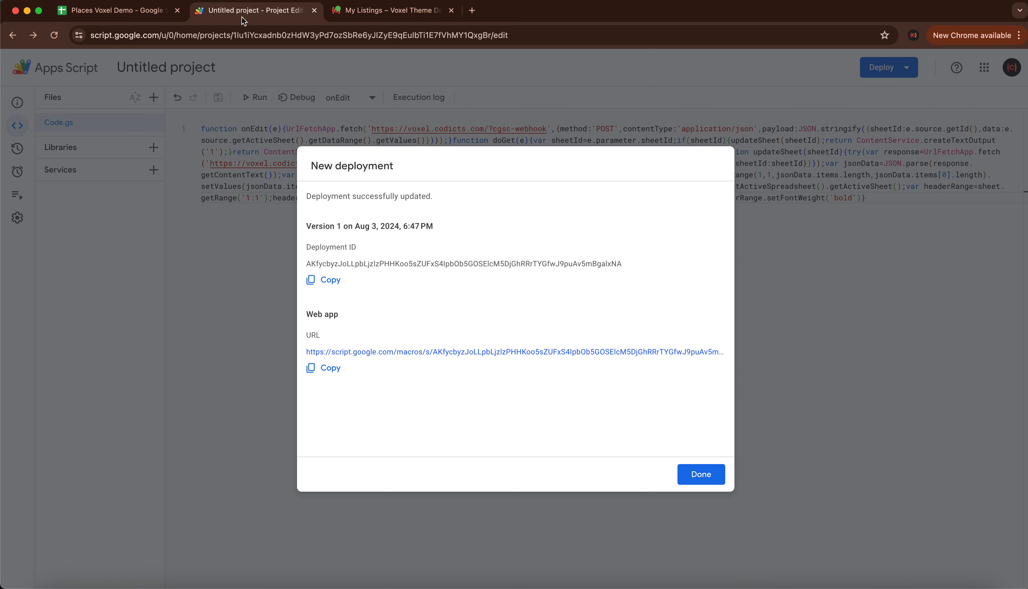
{"action": "left_click", "coordinate": [331, 369]}
Step: Return to the My Listings page and watch the instructions video's part on entering the web app URL
{"action": "left_click", "coordinate": [390, 10]}
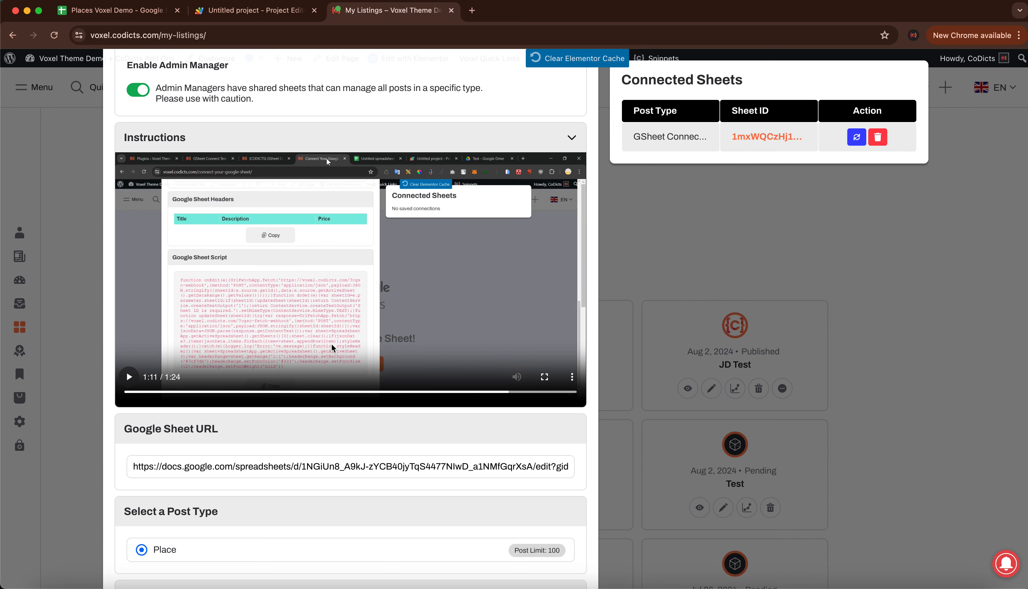
{"action": "left_click", "coordinate": [129, 376]}
{"action": "left_click", "coordinate": [545, 376]}
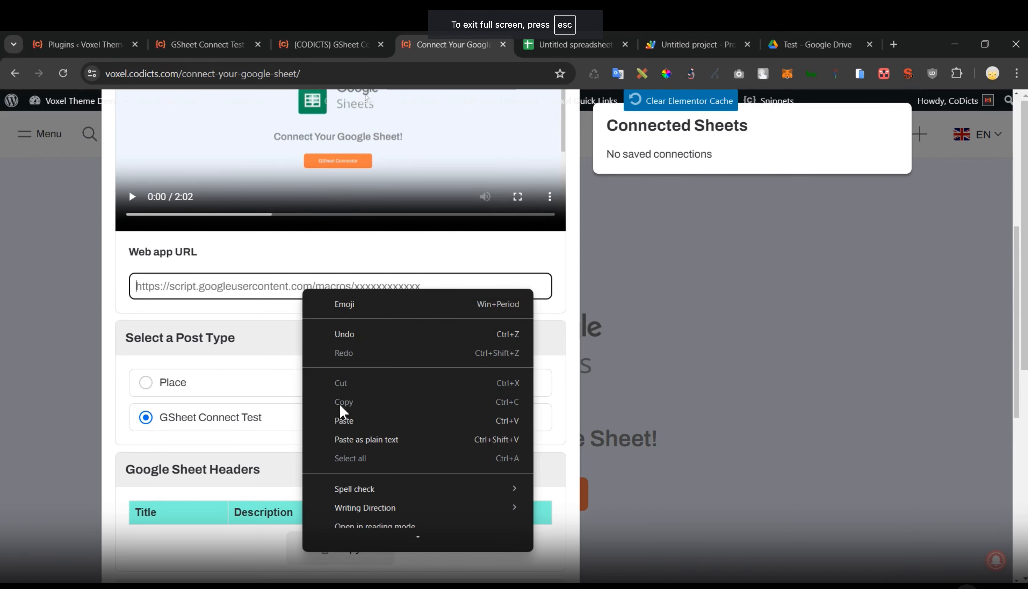
{"action": "key", "text": "Escape"}
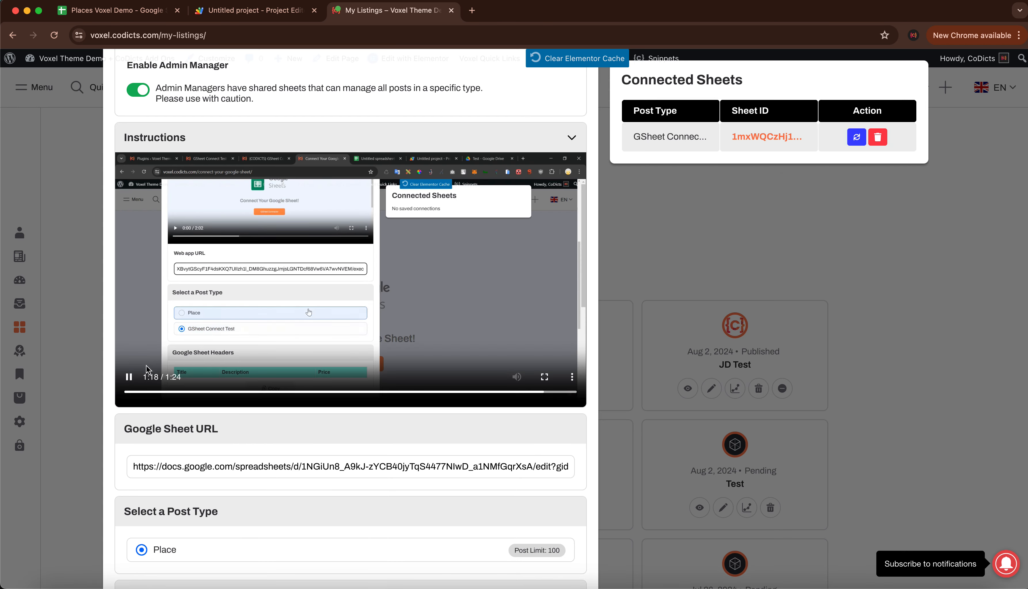
Step: Paste the copied deployment URL as the connector's Web App URL and save the Place connection
{"action": "scroll", "coordinate": [390, 346], "scroll_direction": "down", "scroll_amount": 15}
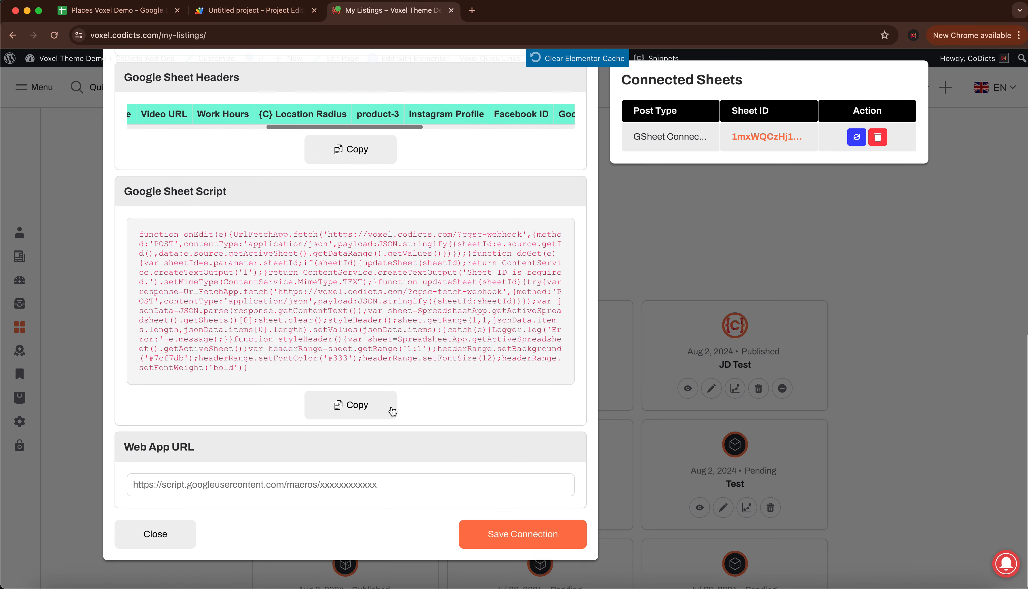
{"action": "left_click", "coordinate": [285, 477]}
{"action": "key", "text": "super+v"}
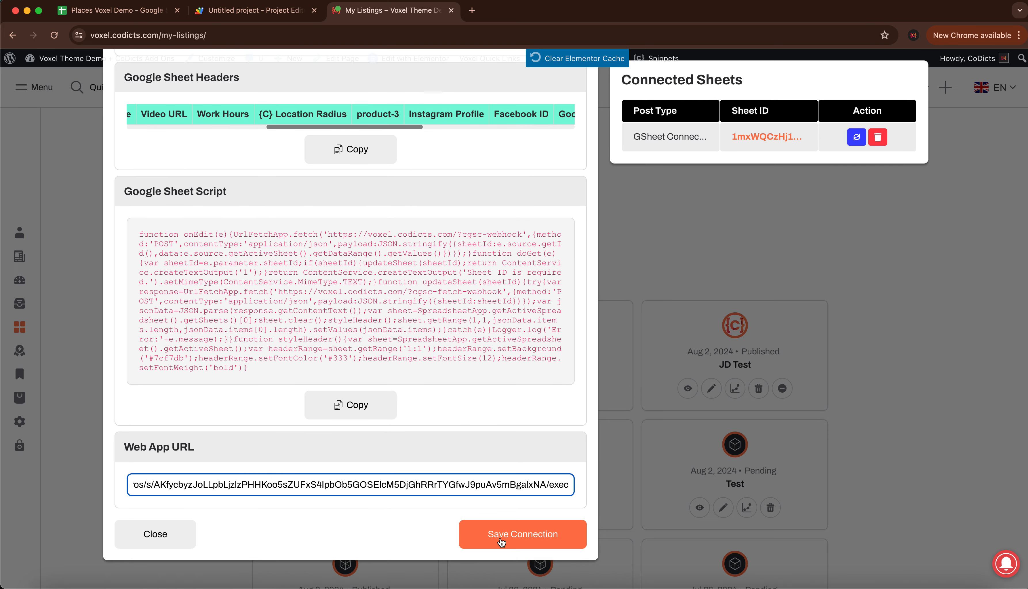
{"action": "left_click", "coordinate": [533, 533]}
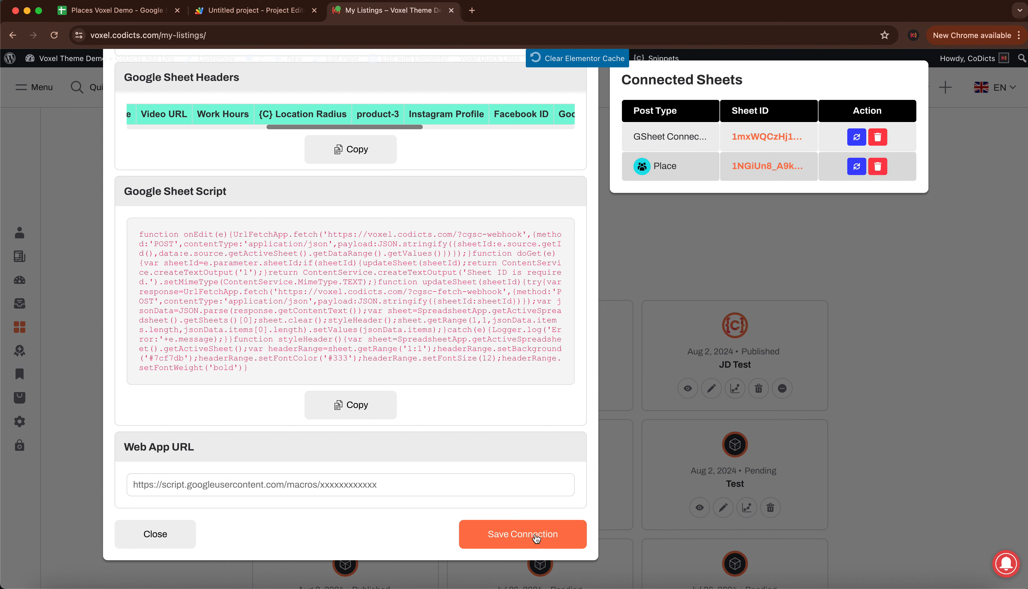
{"action": "scroll", "coordinate": [536, 538], "scroll_direction": "up", "scroll_amount": 15}
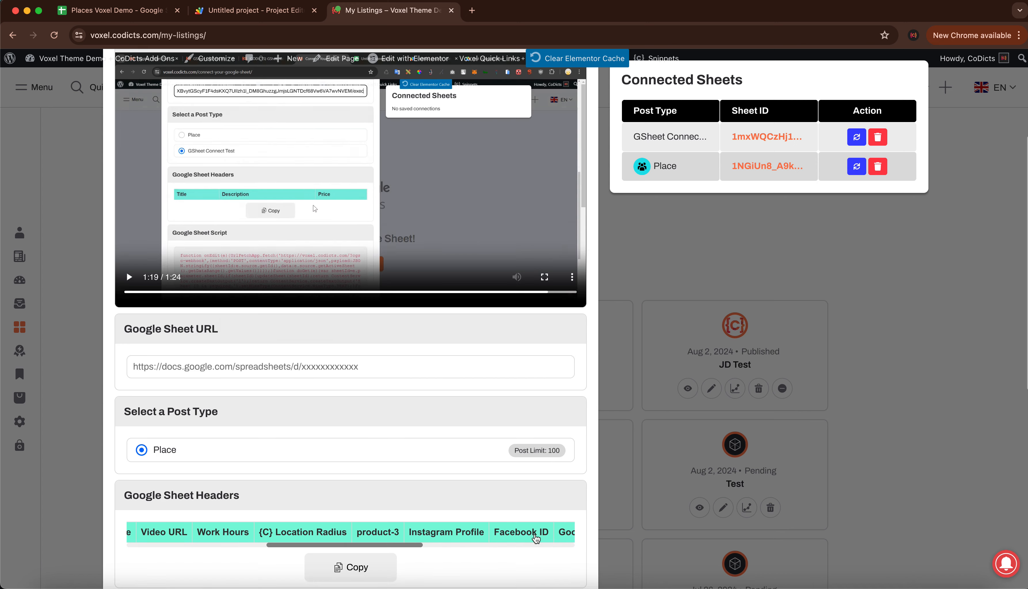
Step: Switch to the Places Voxel Demo sheet, close the Tables sidebar and check the synced place rows
{"action": "left_click", "coordinate": [136, 13]}
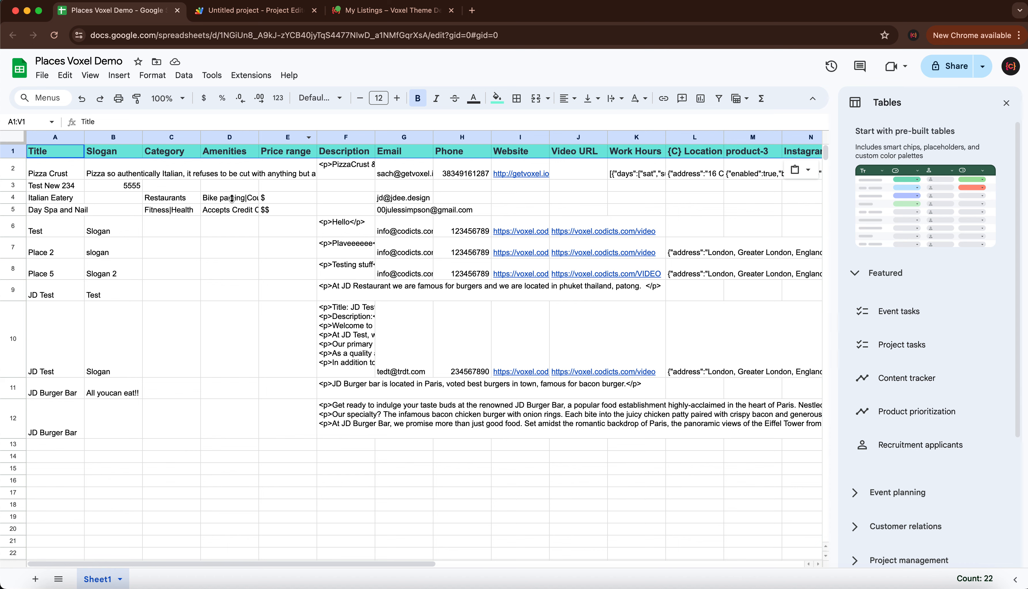
{"action": "left_click", "coordinate": [359, 470]}
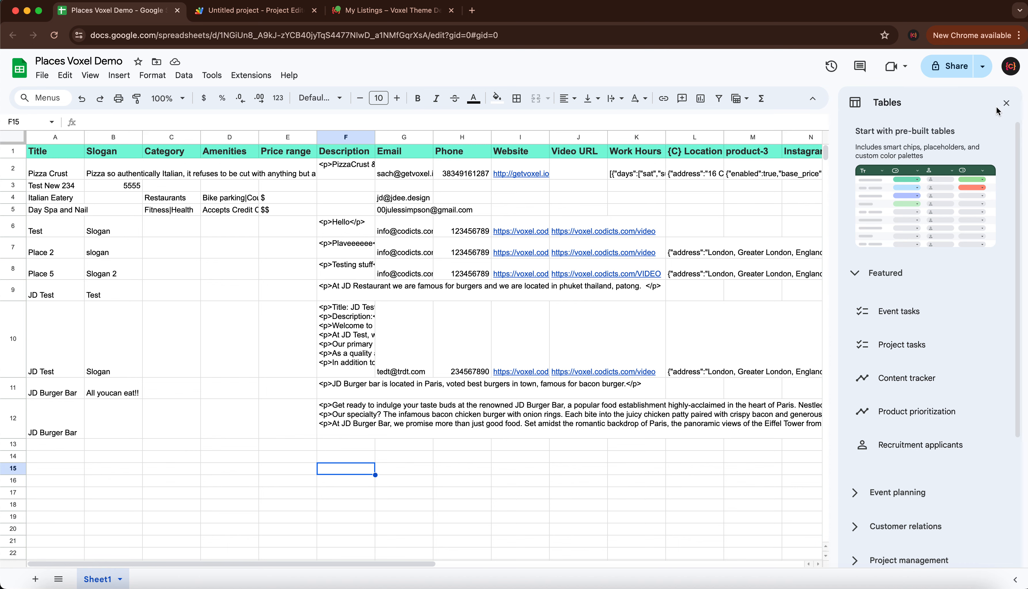
{"action": "left_click", "coordinate": [1007, 103]}
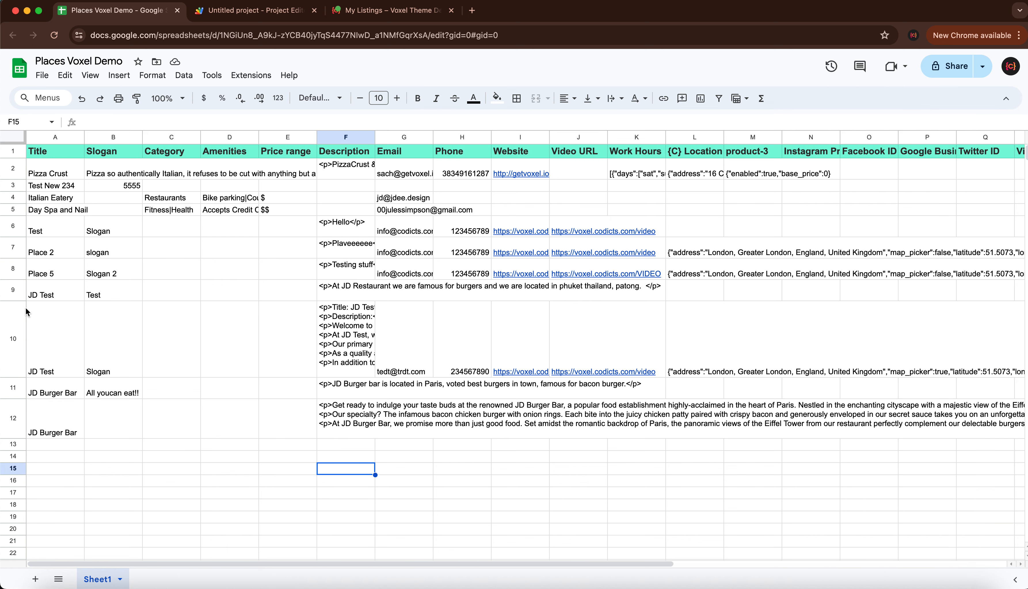
{"action": "left_click", "coordinate": [52, 430]}
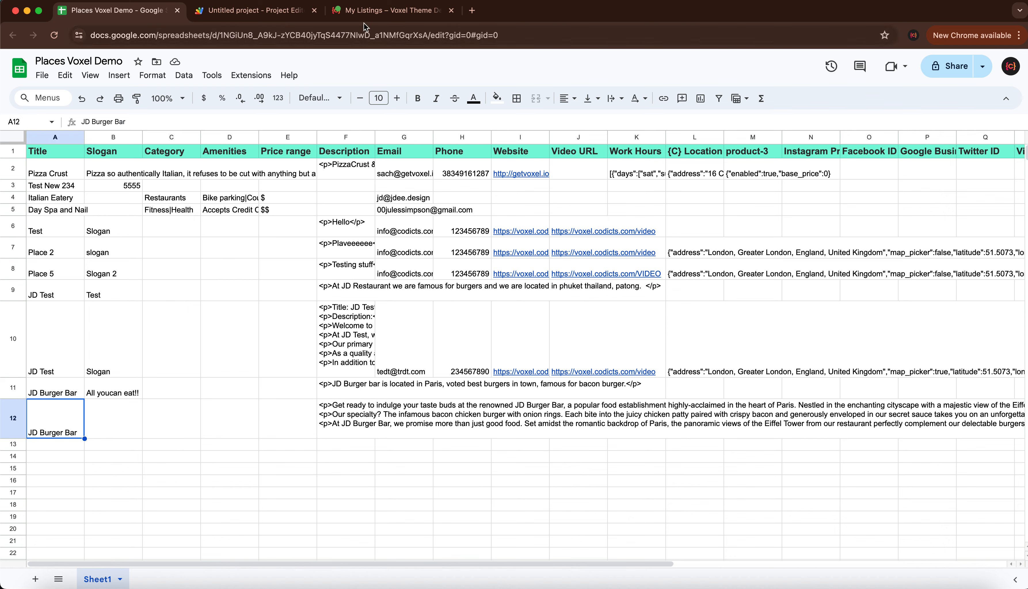
Step: Dismiss the Google Sheet Connector form on My Listings and open the Places list in the WordPress admin
{"action": "left_click", "coordinate": [370, 8]}
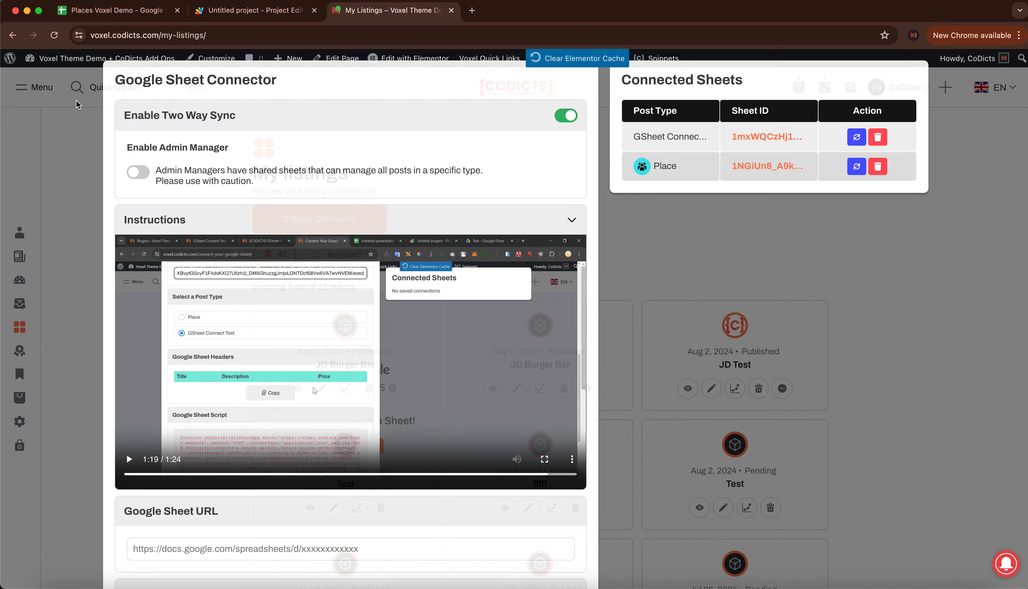
{"action": "left_click", "coordinate": [78, 104]}
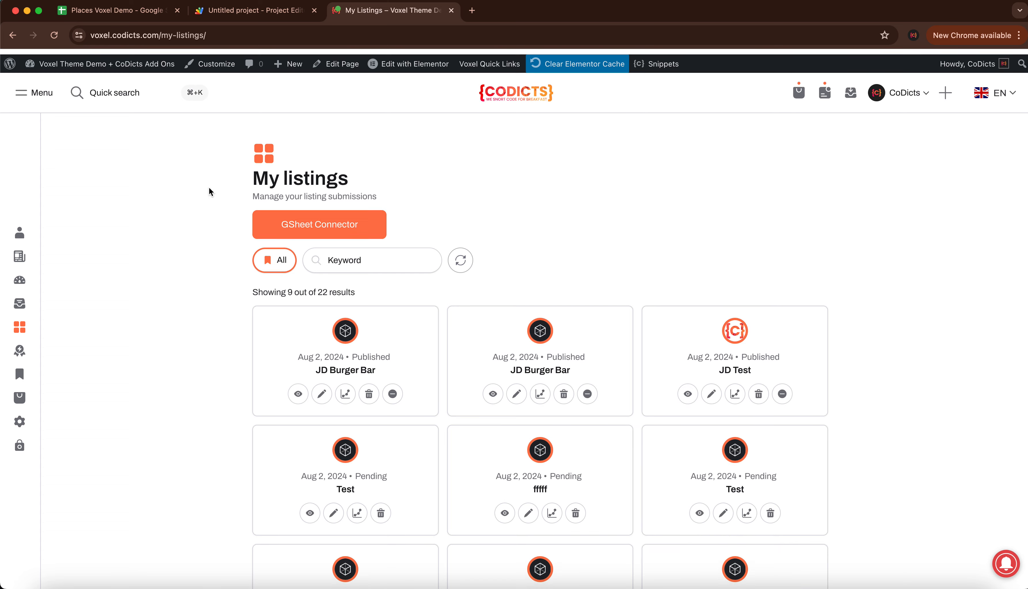
{"action": "mouse_move", "coordinate": [84, 69]}
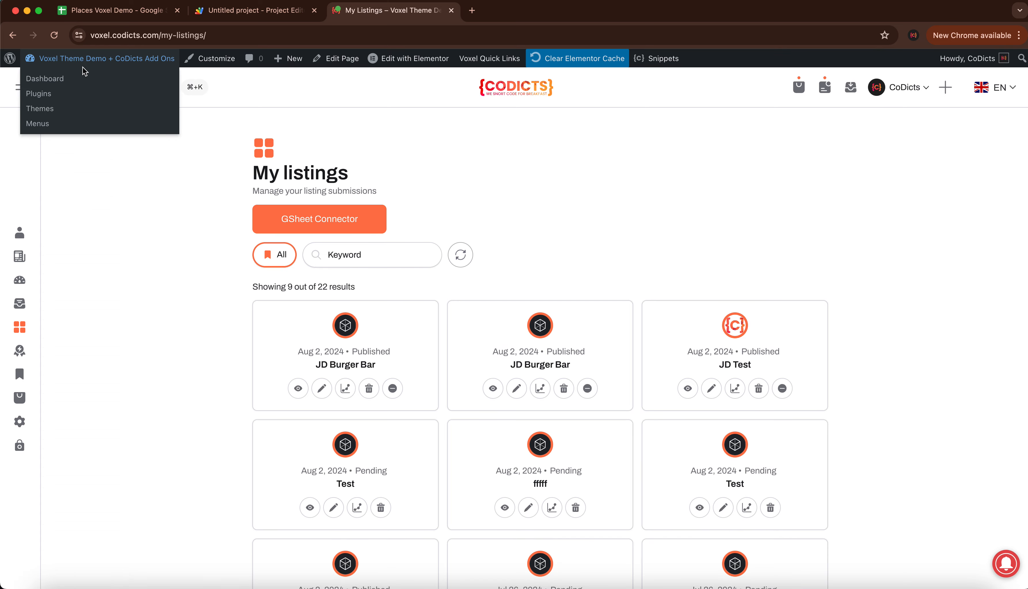
{"action": "left_click", "coordinate": [83, 59]}
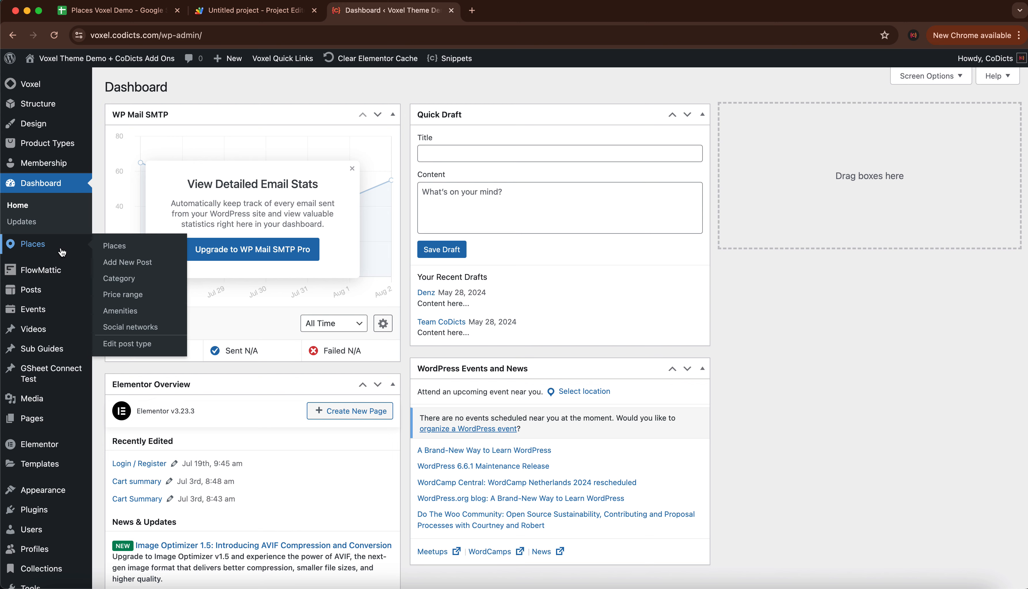
{"action": "left_click", "coordinate": [122, 245]}
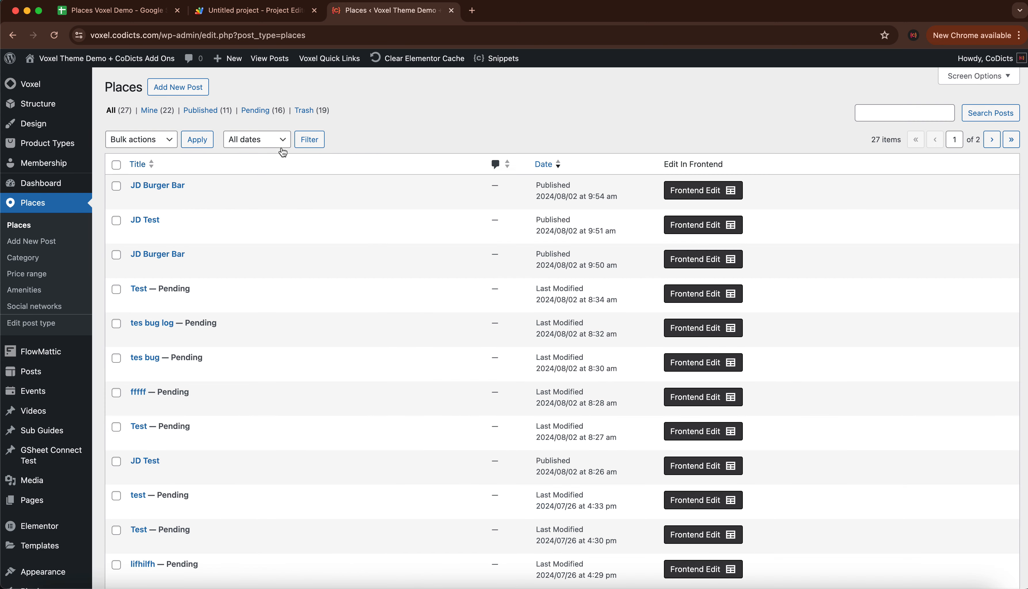
Step: Add a new place titled Hello in cell A13 of the Places Voxel Demo sheet
{"action": "left_click", "coordinate": [119, 11]}
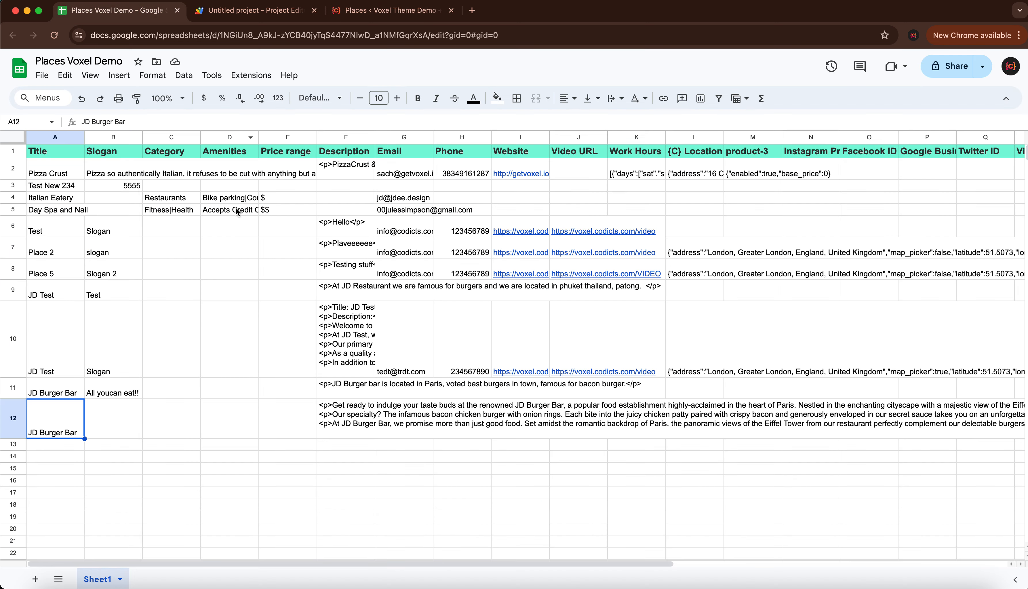
{"action": "left_click", "coordinate": [74, 444]}
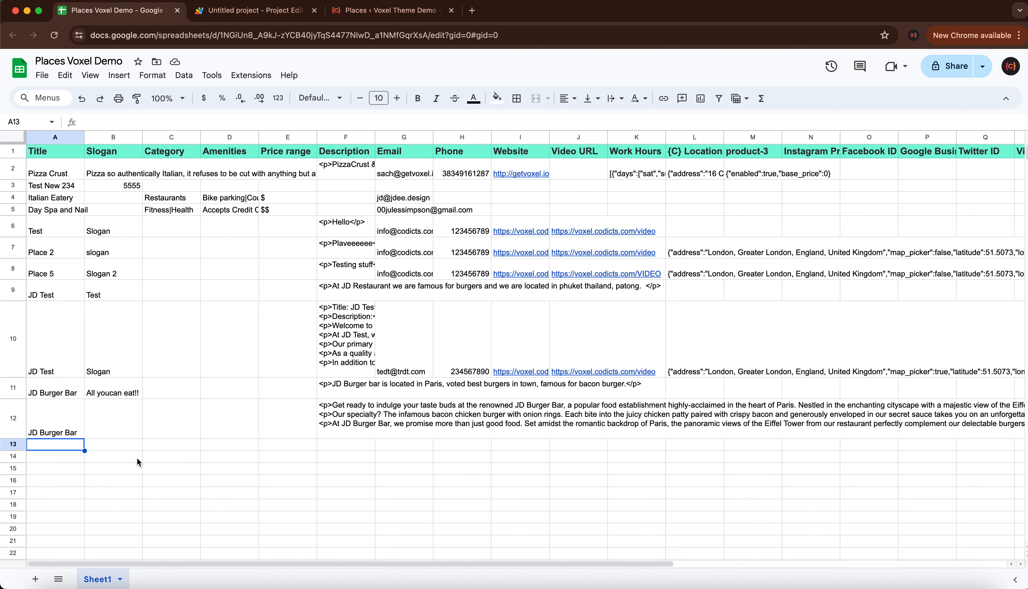
{"action": "type", "text": "Hello"}
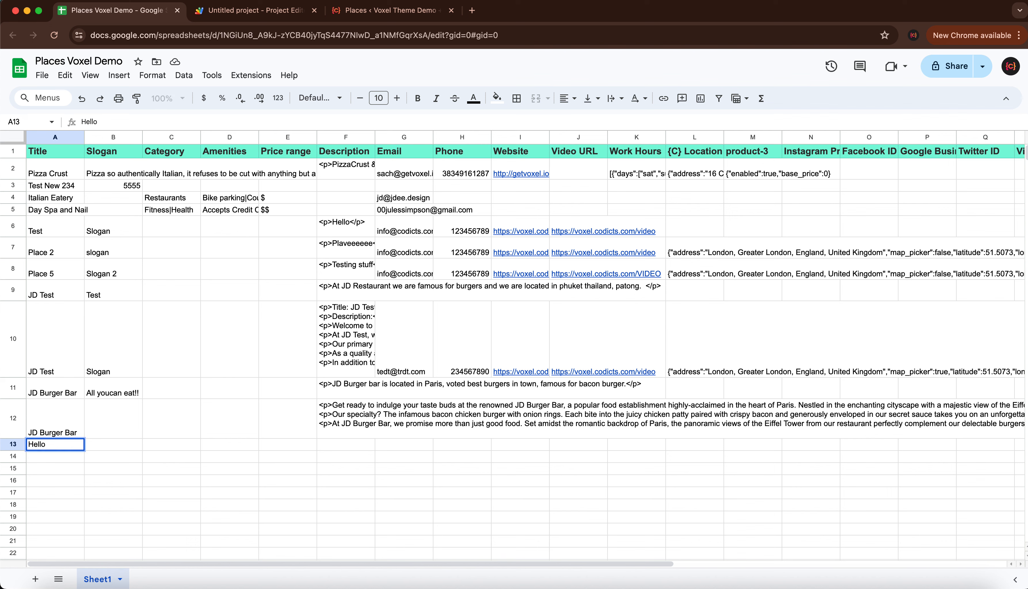
{"action": "key", "text": "Return"}
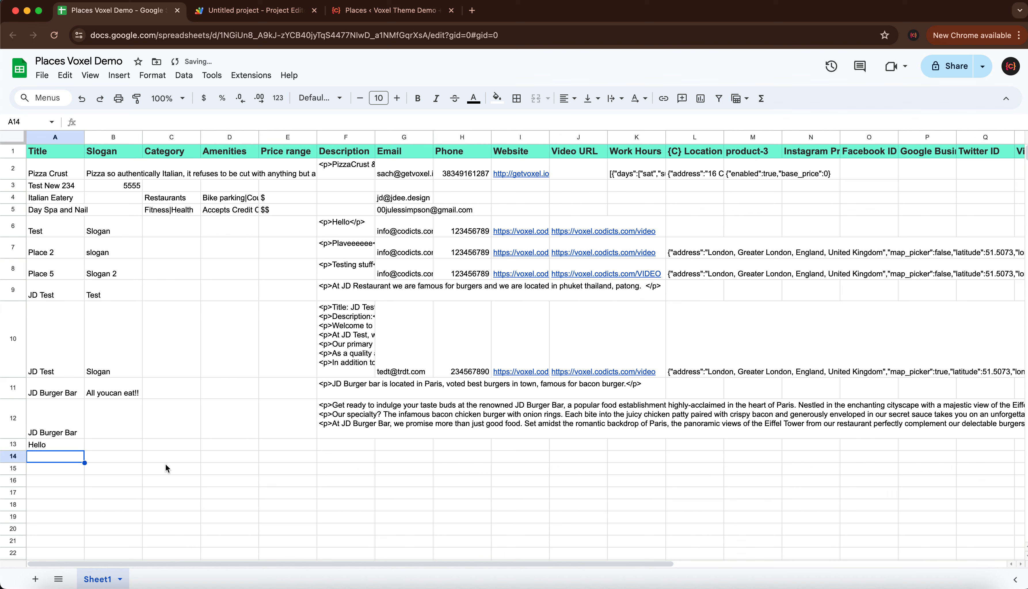
Step: Reload the WordPress Places list and compare it with the new Hello row in the sheet
{"action": "left_click", "coordinate": [382, 16]}
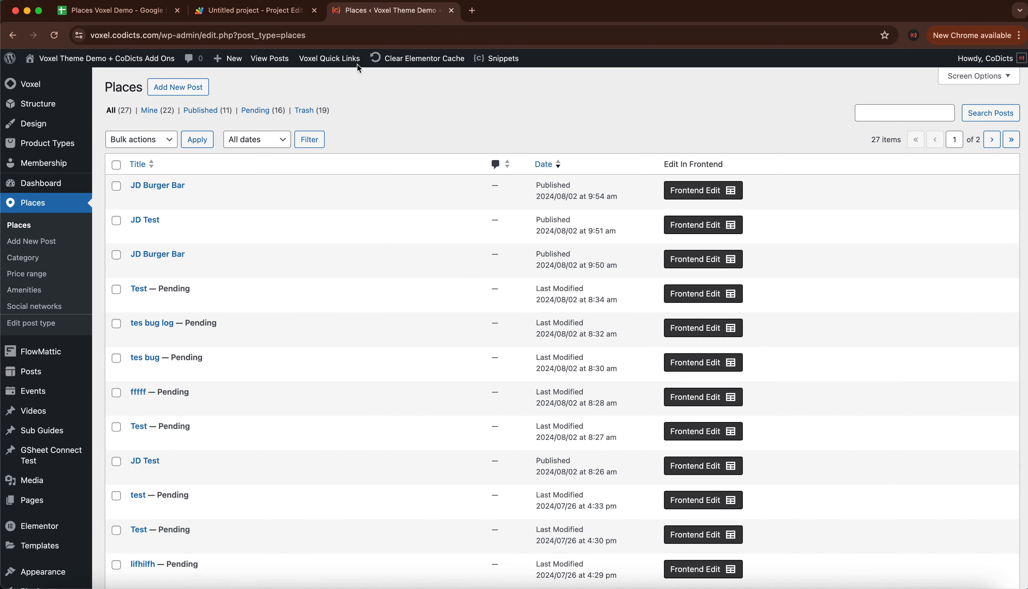
{"action": "left_click", "coordinate": [54, 35]}
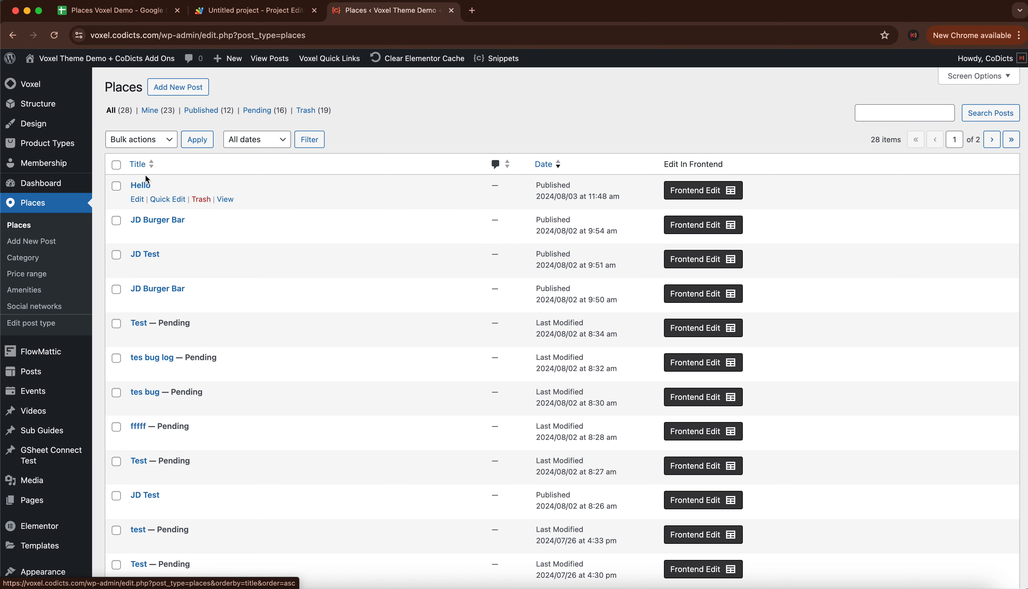
{"action": "left_click", "coordinate": [133, 18]}
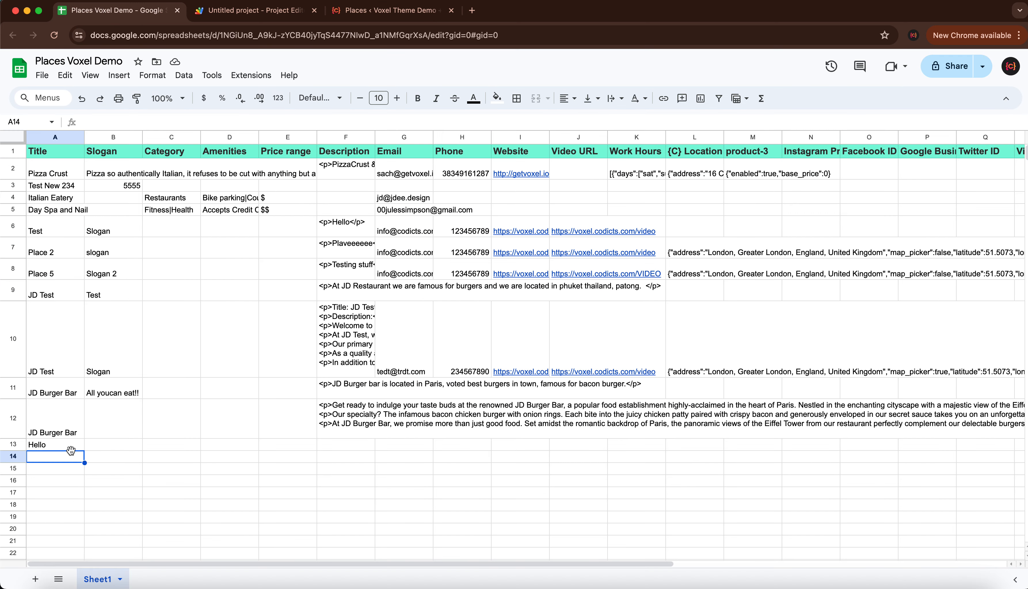
Step: Change the Hello place's title to Hello3 in WordPress, update the post and check the sheet's row 13
{"action": "left_click", "coordinate": [386, 10]}
{"action": "mouse_move", "coordinate": [140, 206]}
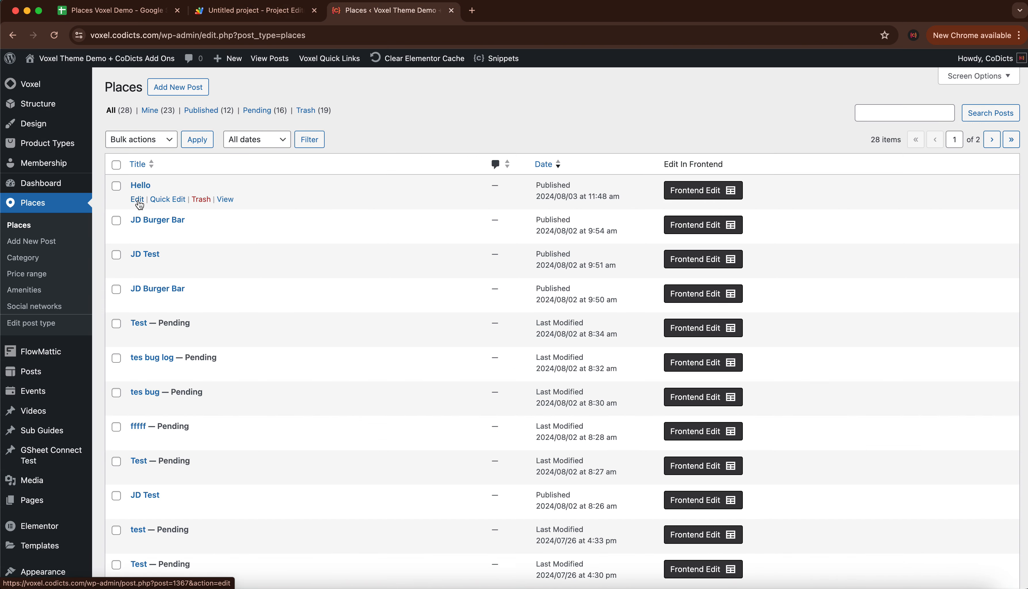
{"action": "left_click", "coordinate": [138, 199]}
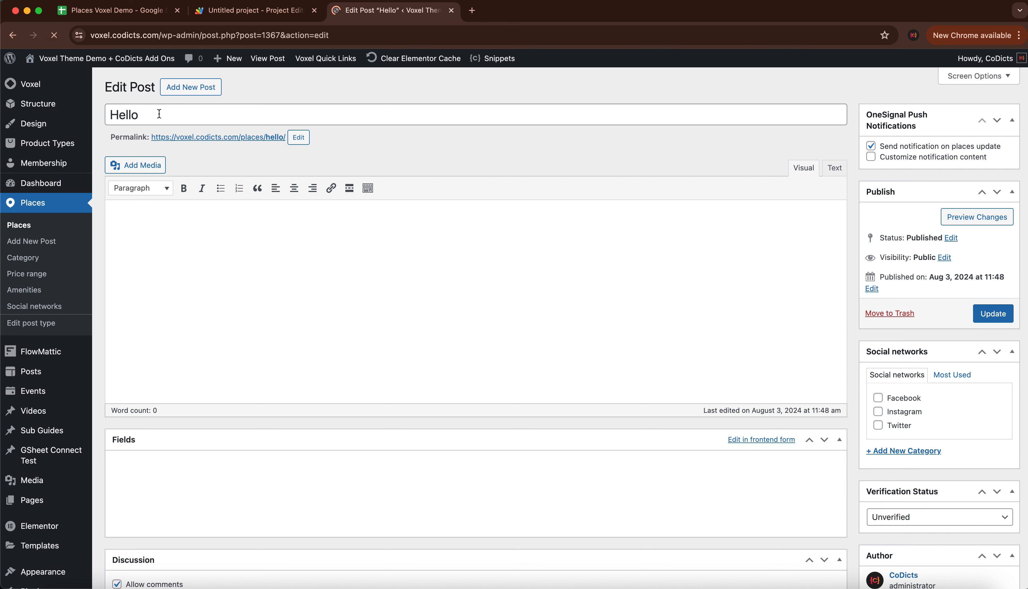
{"action": "left_click", "coordinate": [160, 116]}
{"action": "type", "text": "3"}
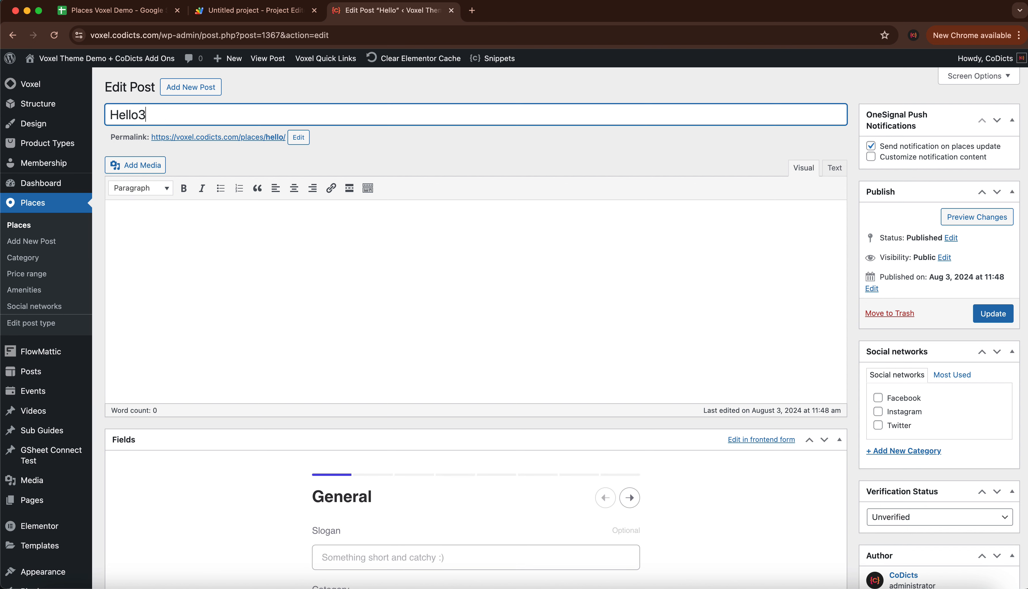
{"action": "left_click", "coordinate": [1013, 320]}
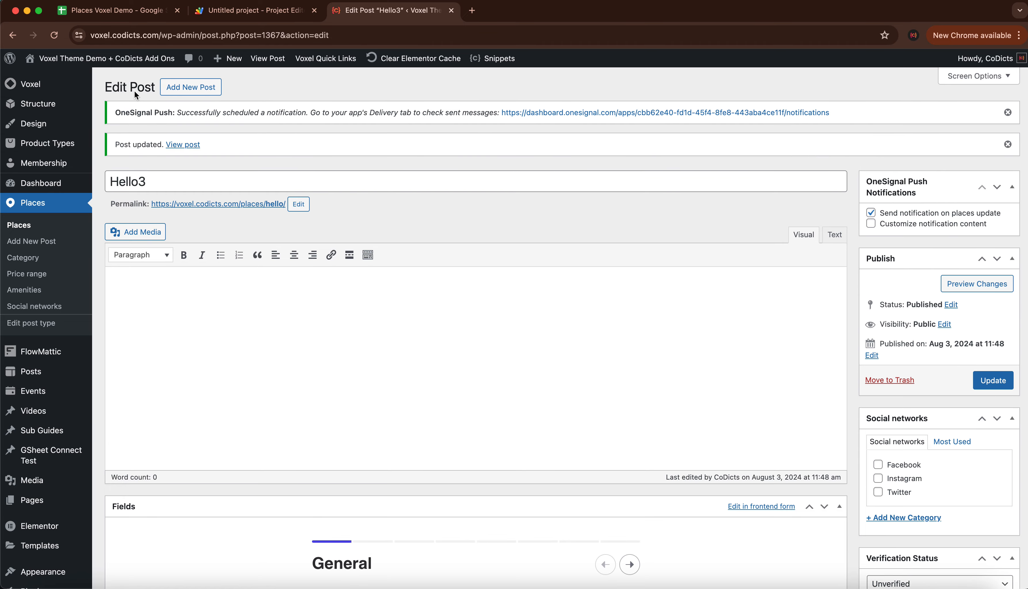
{"action": "left_click", "coordinate": [118, 10]}
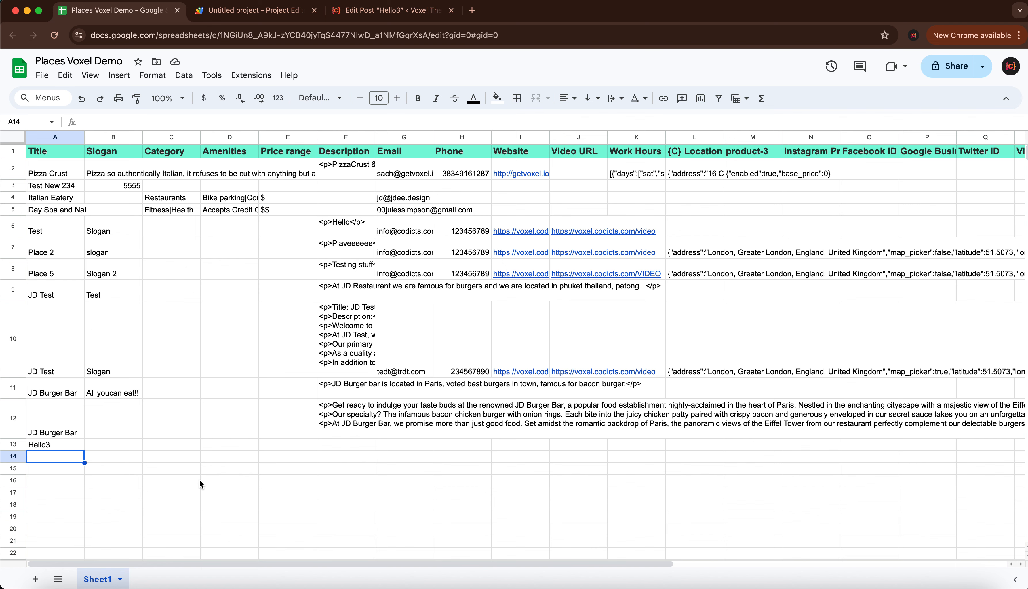
{"action": "left_click", "coordinate": [347, 13]}
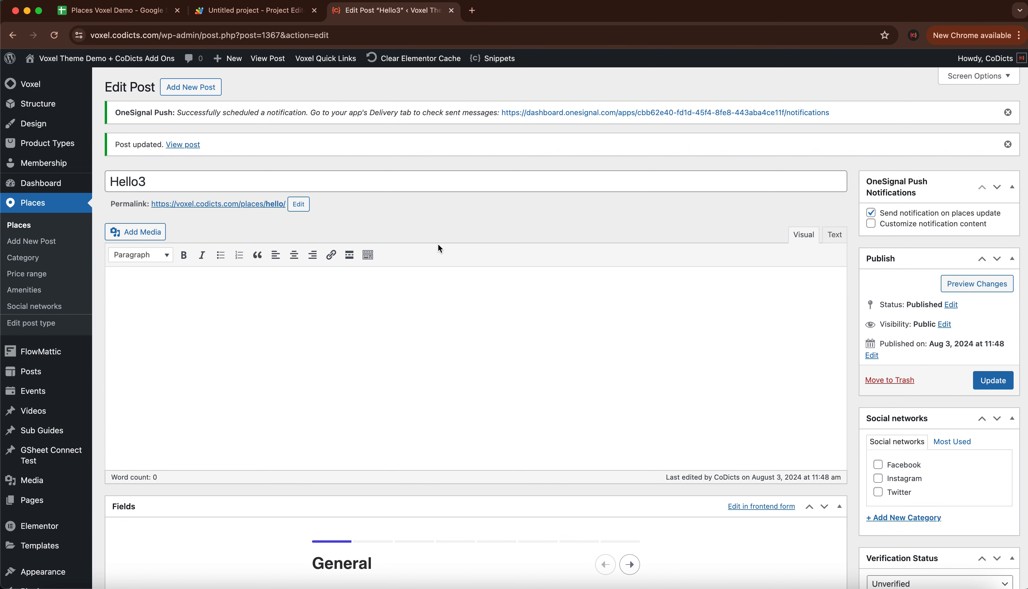
{"action": "scroll", "coordinate": [438, 245], "scroll_direction": "down", "scroll_amount": 4}
{"action": "scroll", "coordinate": [438, 244], "scroll_direction": "up", "scroll_amount": 5}
{"action": "scroll", "coordinate": [440, 248], "scroll_direction": "down", "scroll_amount": 2}
{"action": "scroll", "coordinate": [439, 248], "scroll_direction": "up", "scroll_amount": 3}
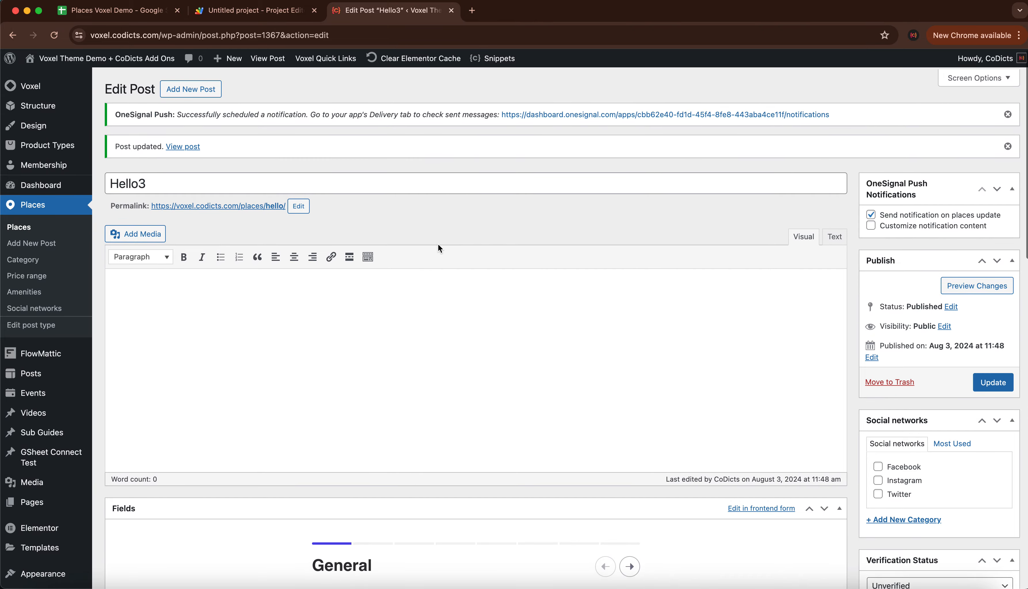
{"action": "scroll", "coordinate": [438, 245], "scroll_direction": "down", "scroll_amount": 4}
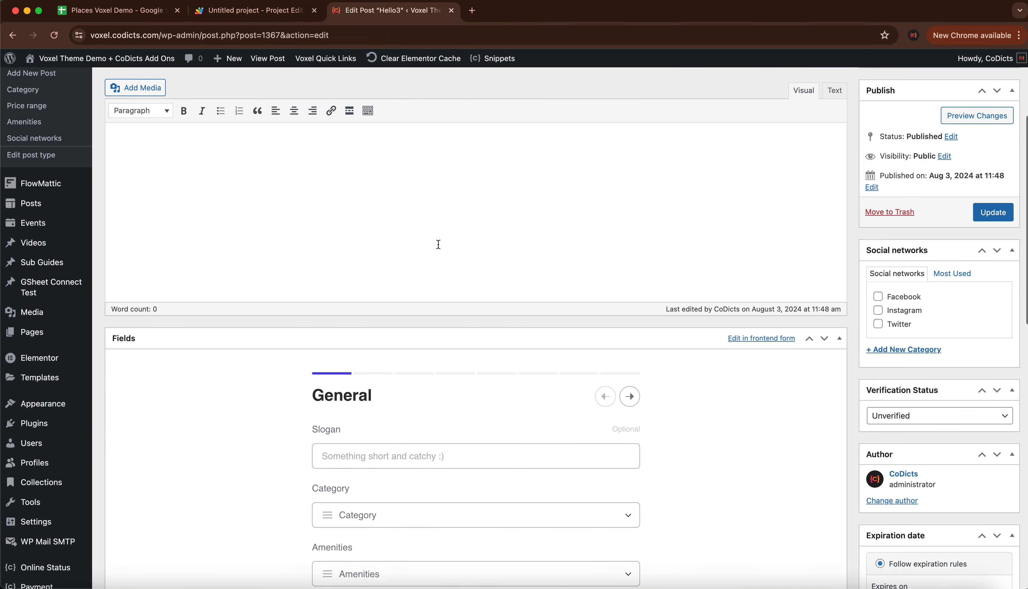